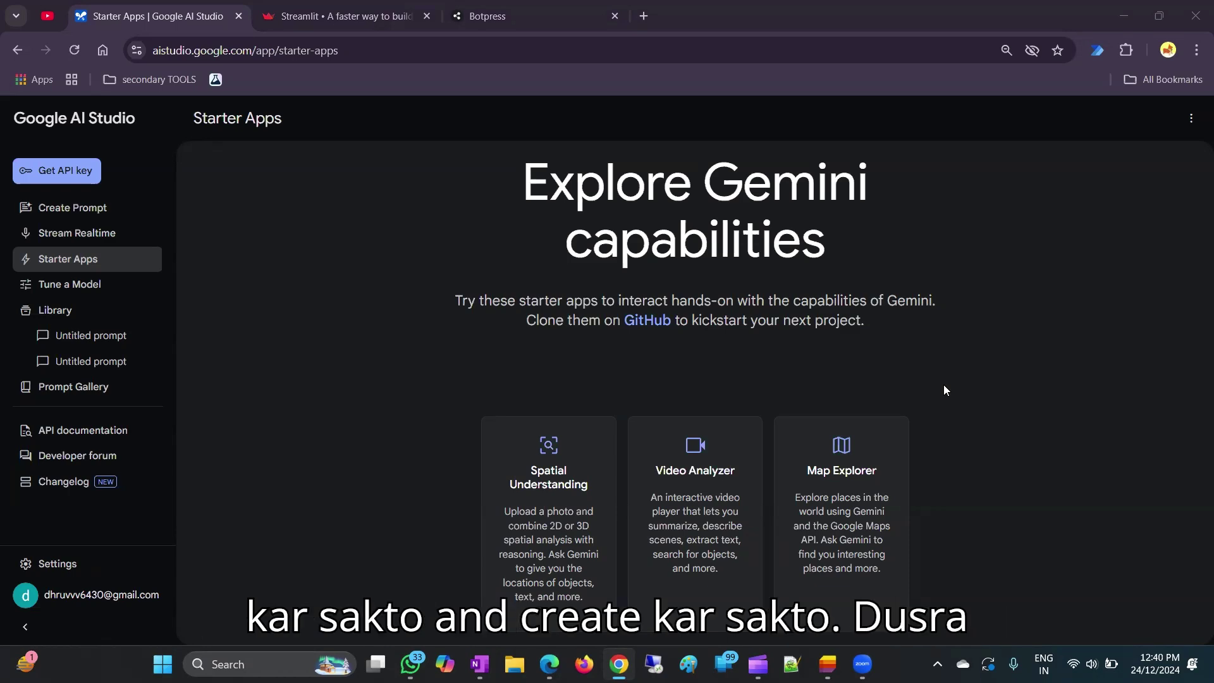
Look over the Streamlit home page and the GitHub dashboard
{"action": "left_click", "coordinate": [341, 16]}
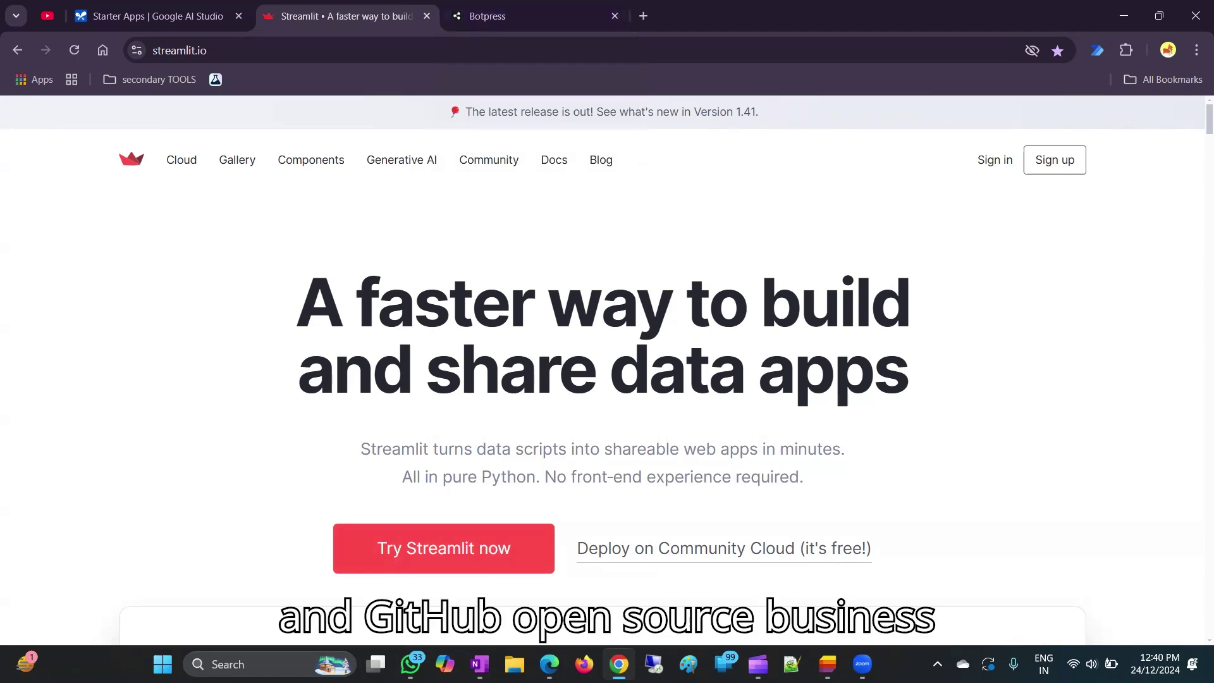
{"action": "key", "text": "alt+Tab"}
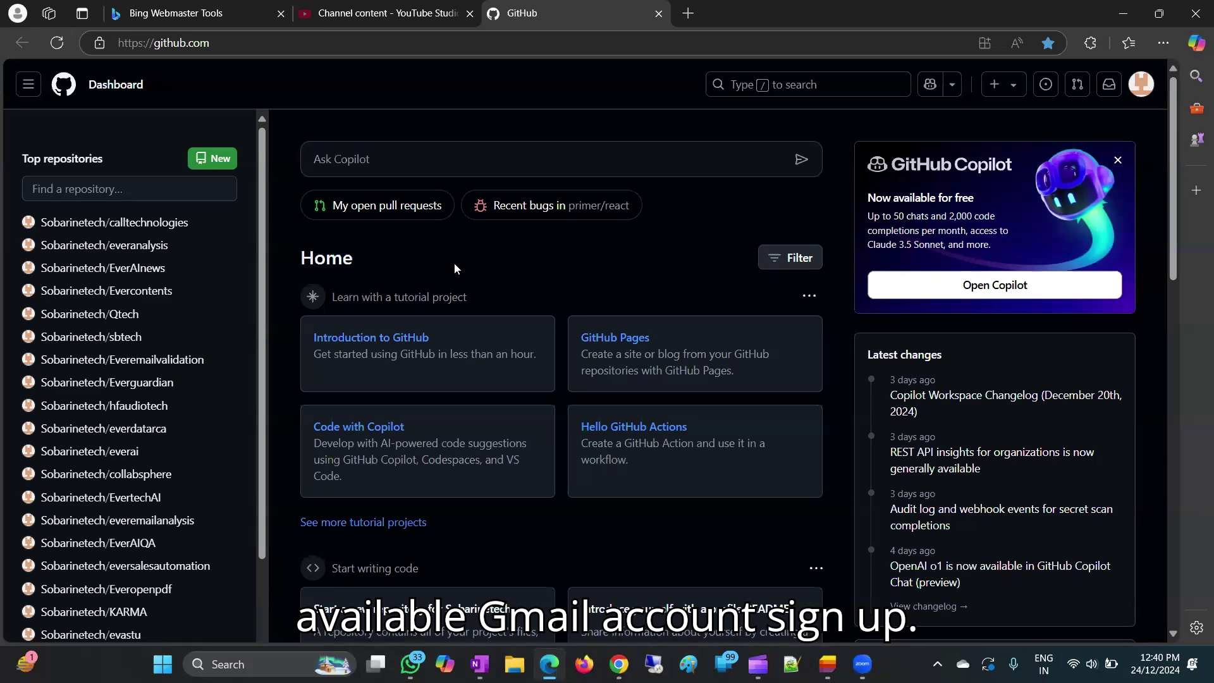
{"action": "key", "text": "alt+Tab"}
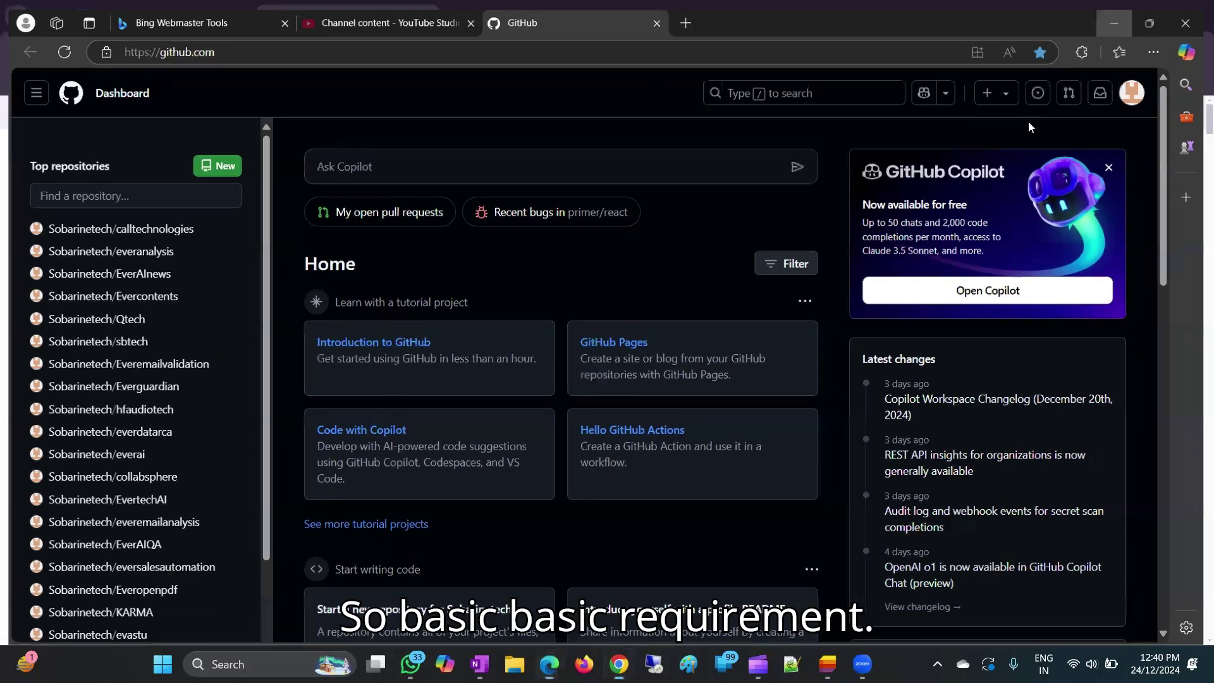
In Google AI Studio, examine the API key creation form with the Ever technologies project selected, and close it without creating a key
{"action": "left_click", "coordinate": [188, 19]}
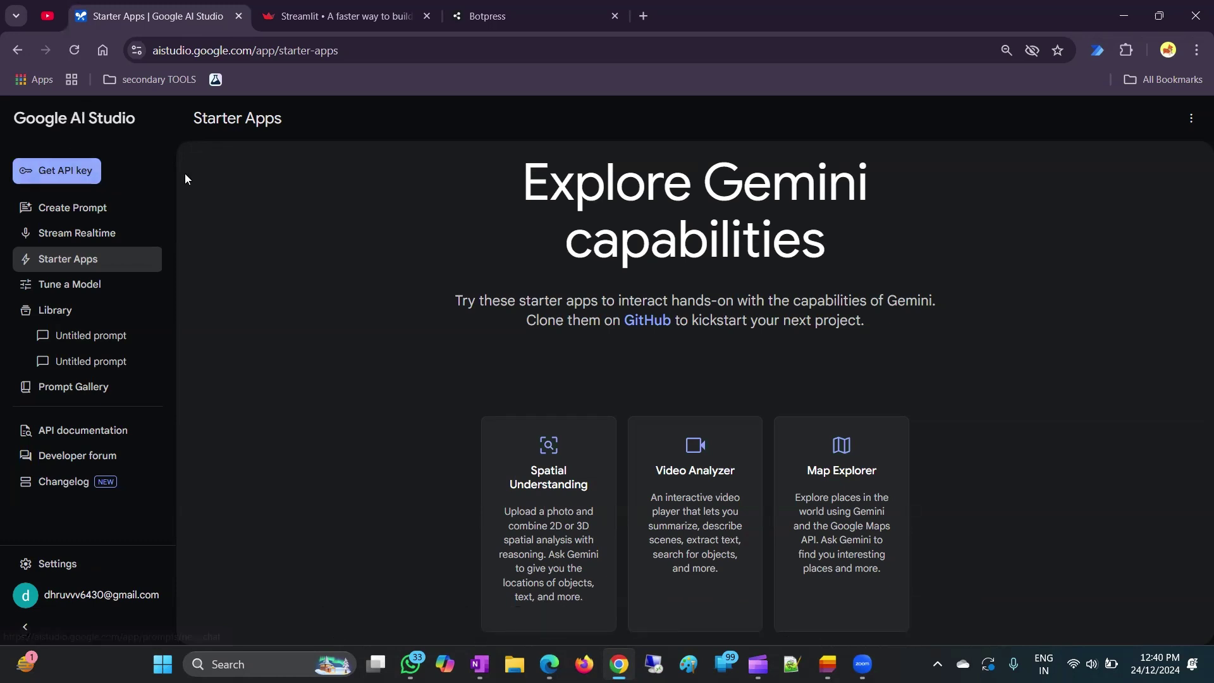
{"action": "left_click", "coordinate": [53, 178]}
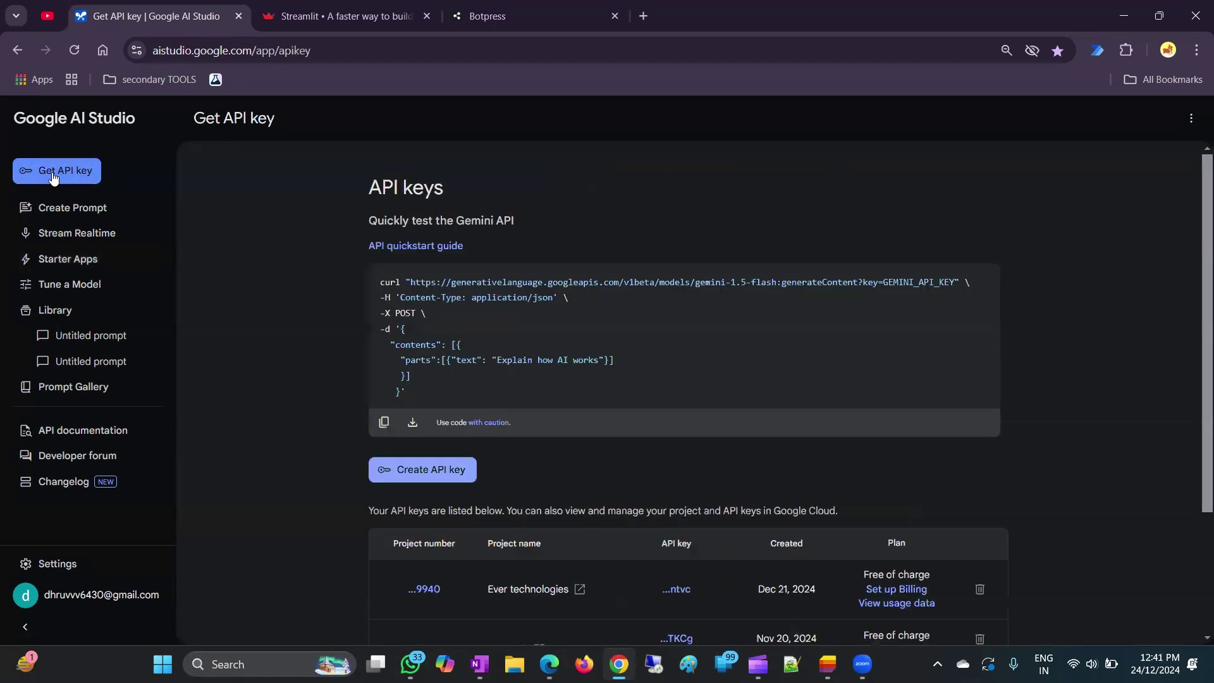
{"action": "left_click", "coordinate": [429, 481]}
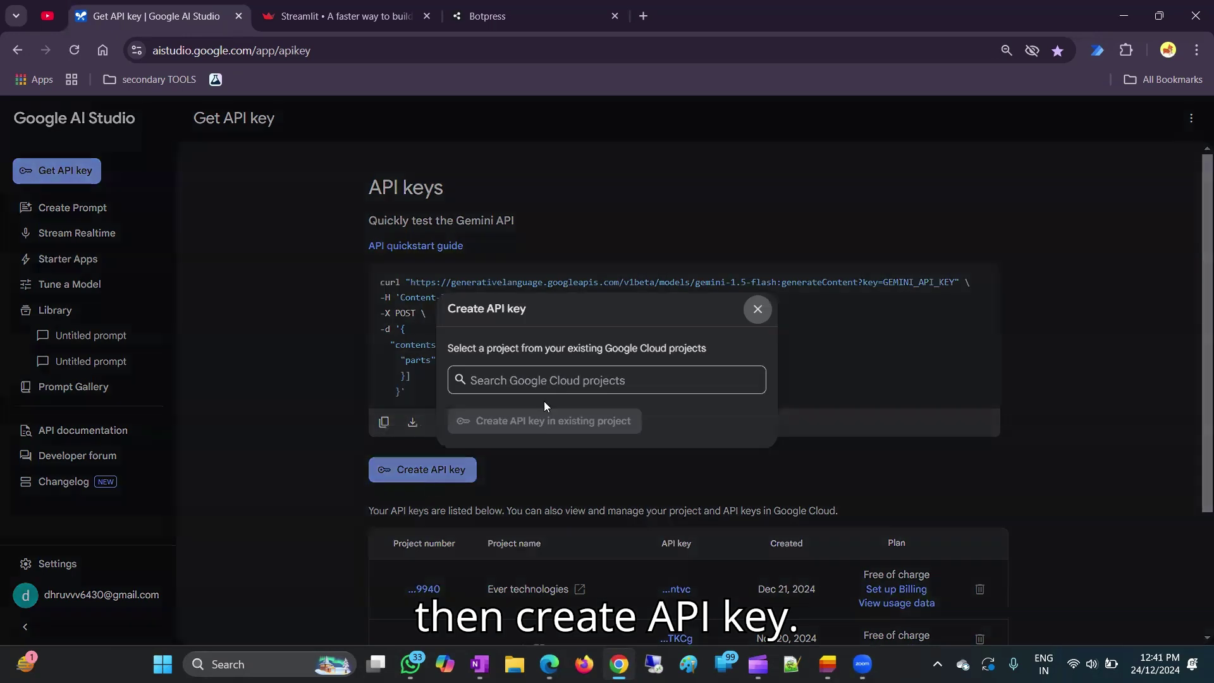
{"action": "left_click", "coordinate": [544, 382]}
{"action": "left_click", "coordinate": [519, 421]}
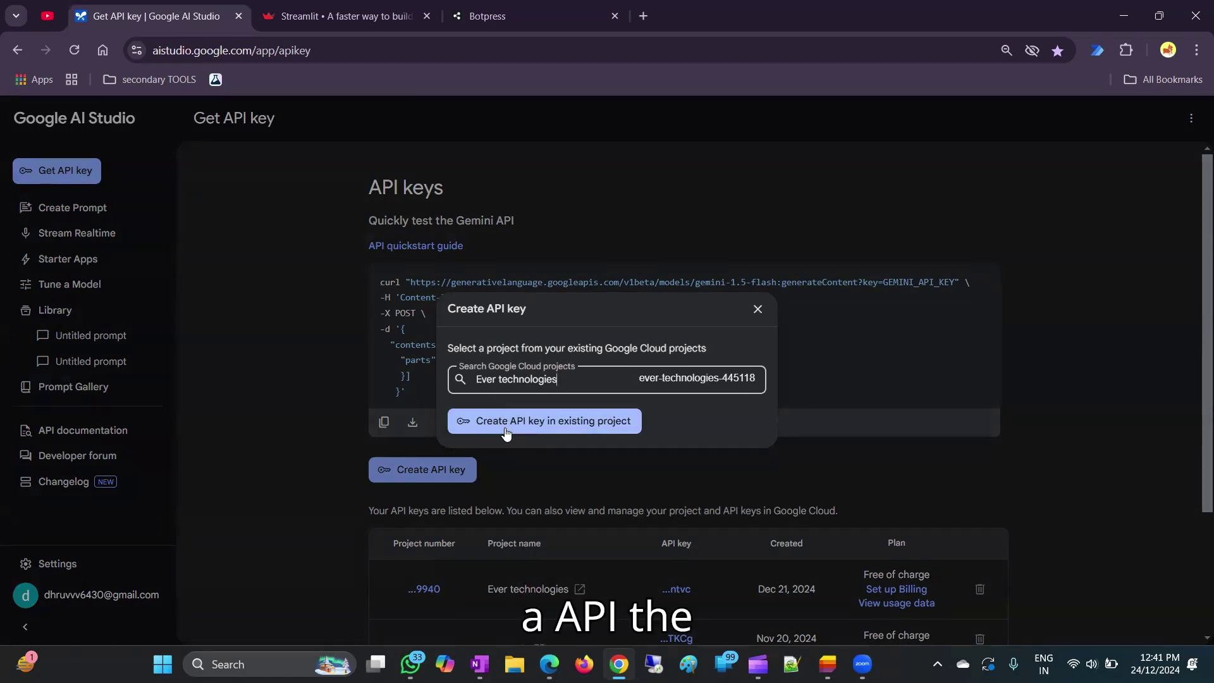
{"action": "left_click", "coordinate": [758, 310]}
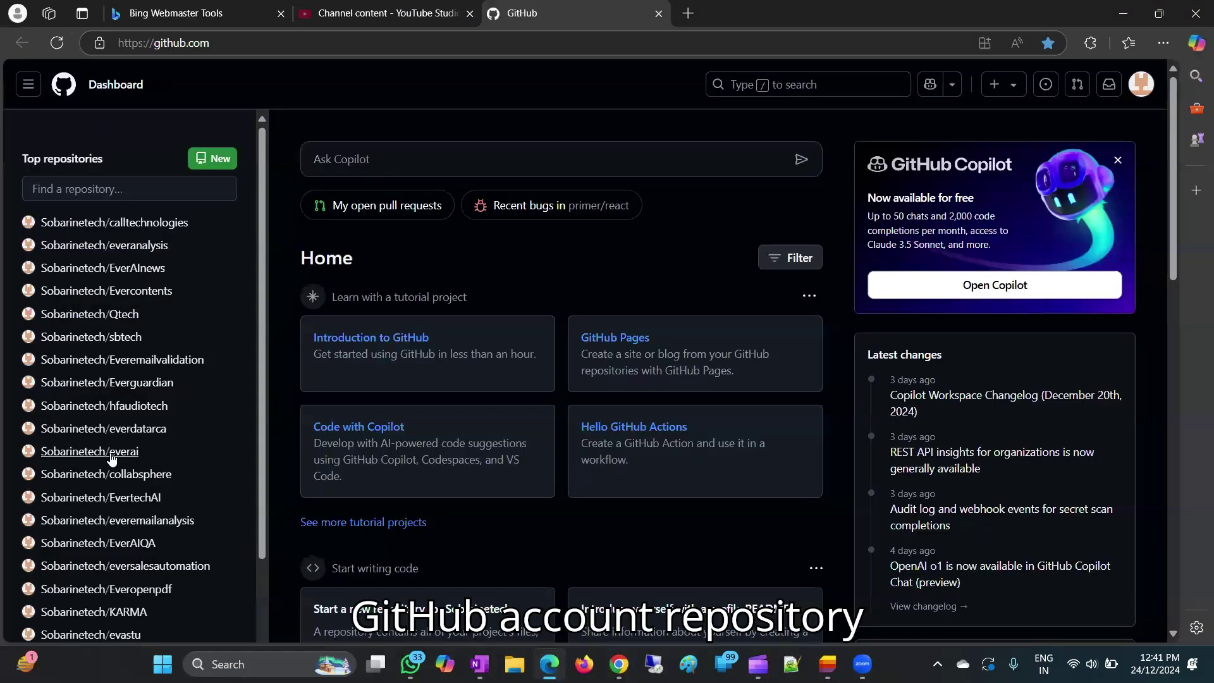
Open the everai repository on GitHub and examine the packages listed in requirements.txt
{"action": "left_click", "coordinate": [105, 452]}
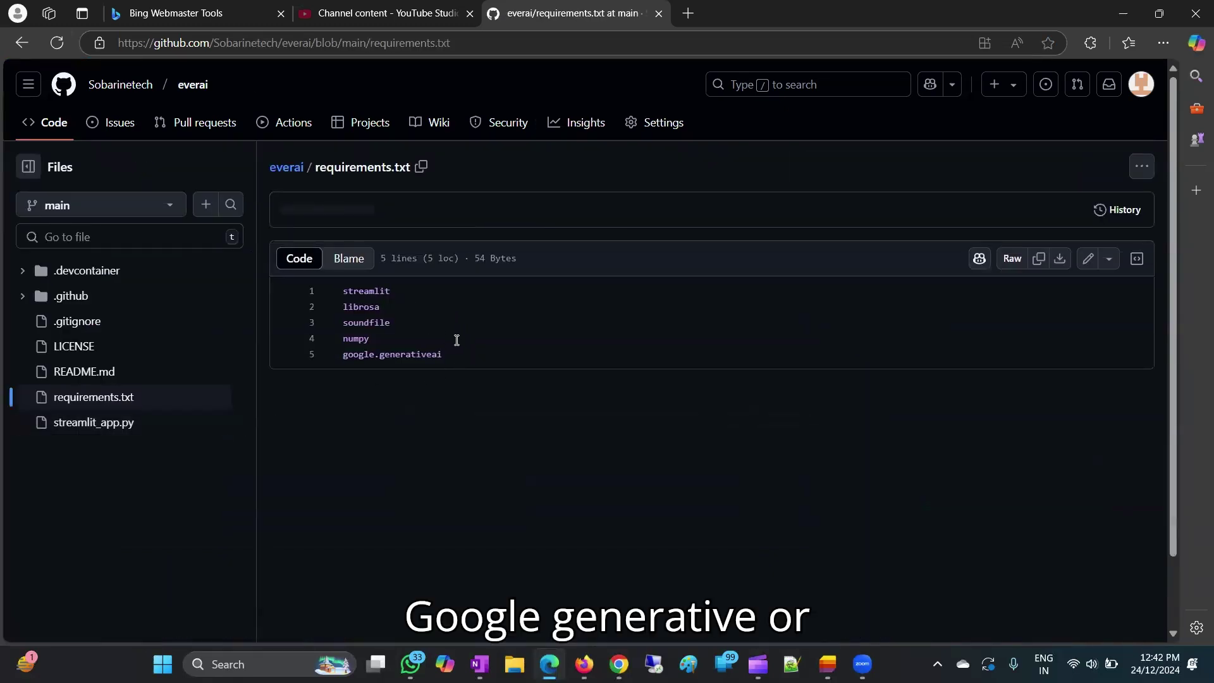
{"action": "left_click_drag", "start_coordinate": [462, 355], "coordinate": [329, 370]}
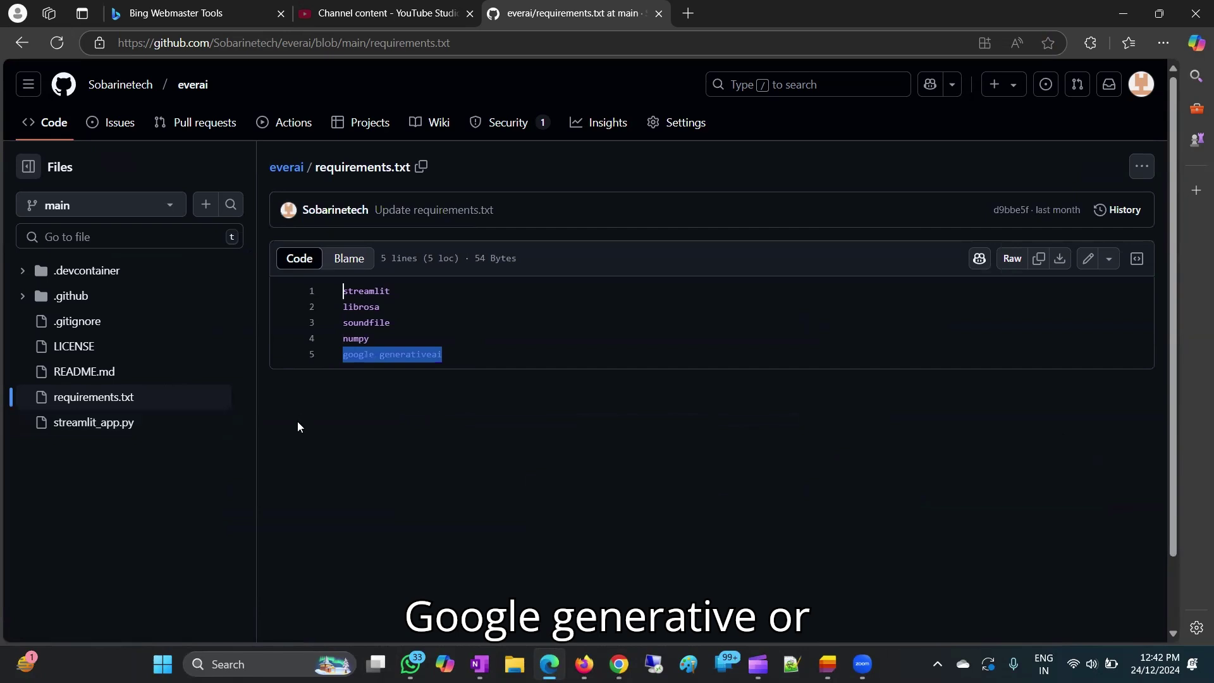
{"action": "double_click", "coordinate": [333, 285]}
Open streamlit_app.py in the everai repository and select all of its code
{"action": "double_click", "coordinate": [109, 435]}
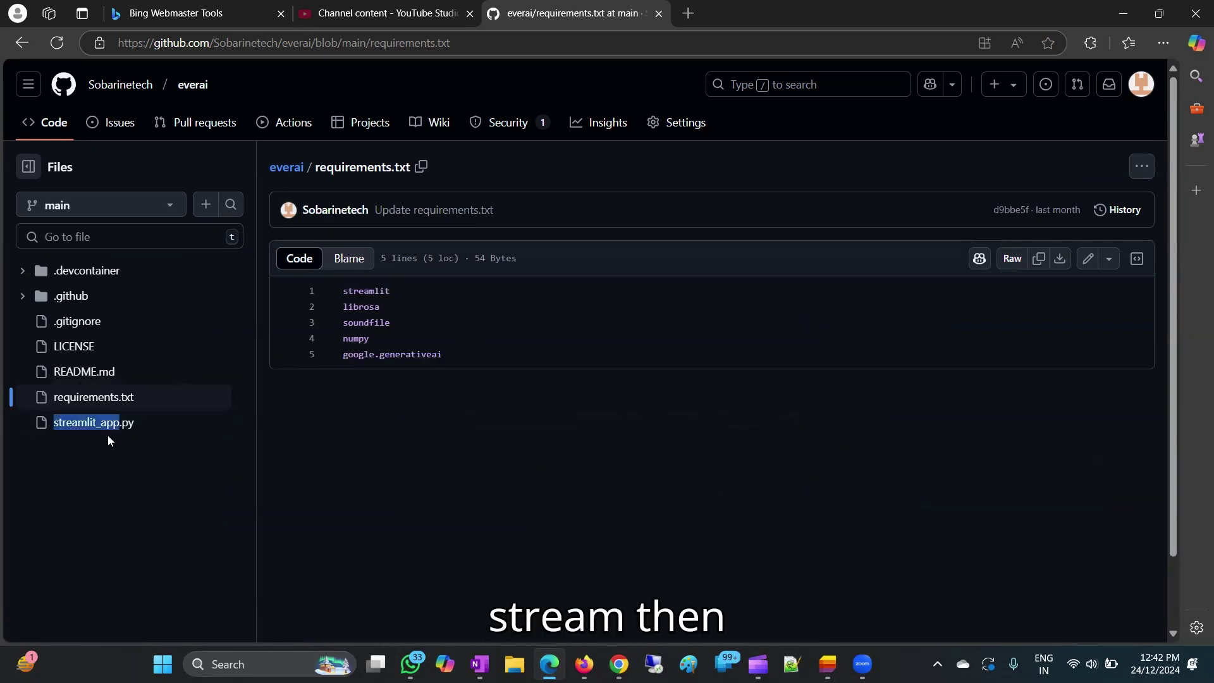
{"action": "left_click", "coordinate": [109, 430]}
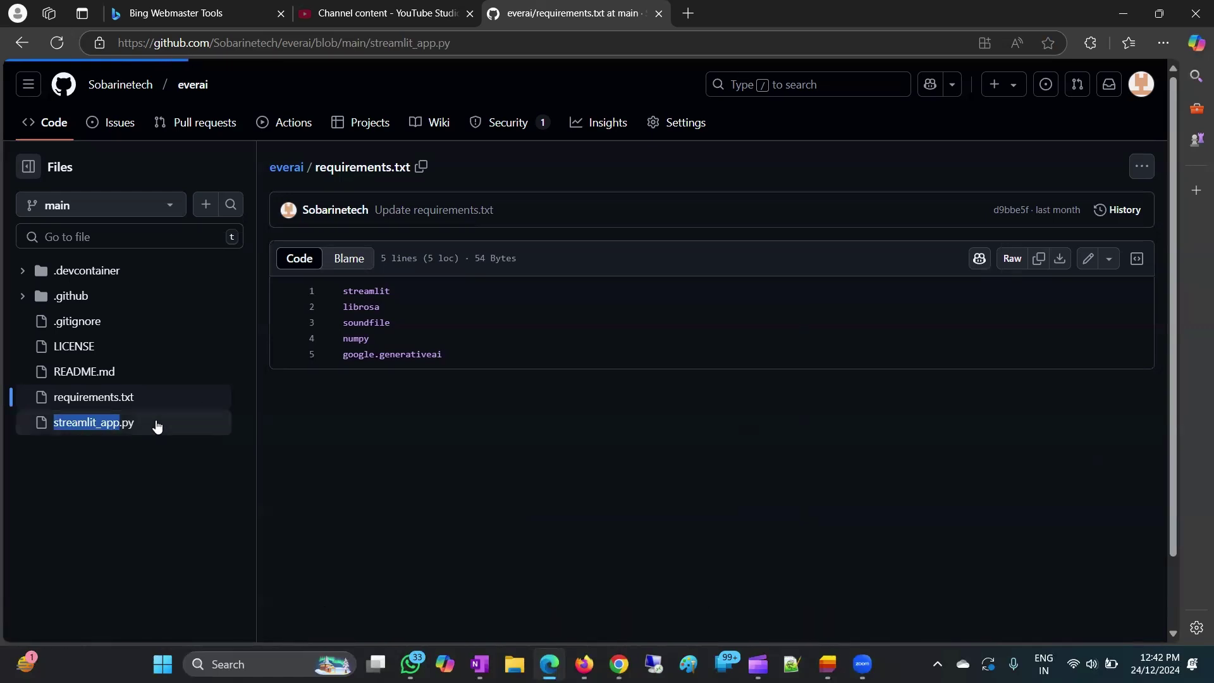
{"action": "scroll", "coordinate": [502, 320], "scroll_direction": "down", "scroll_amount": 1}
{"action": "left_click", "coordinate": [438, 295]}
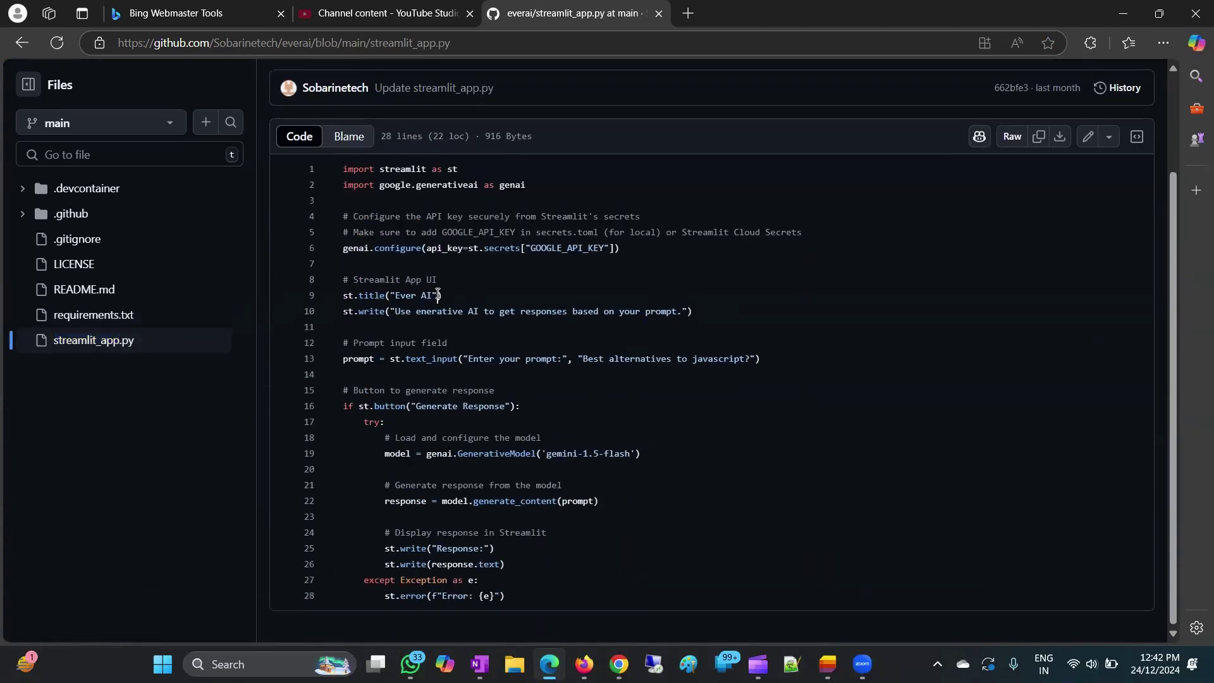
{"action": "key", "text": "ctrl+a"}
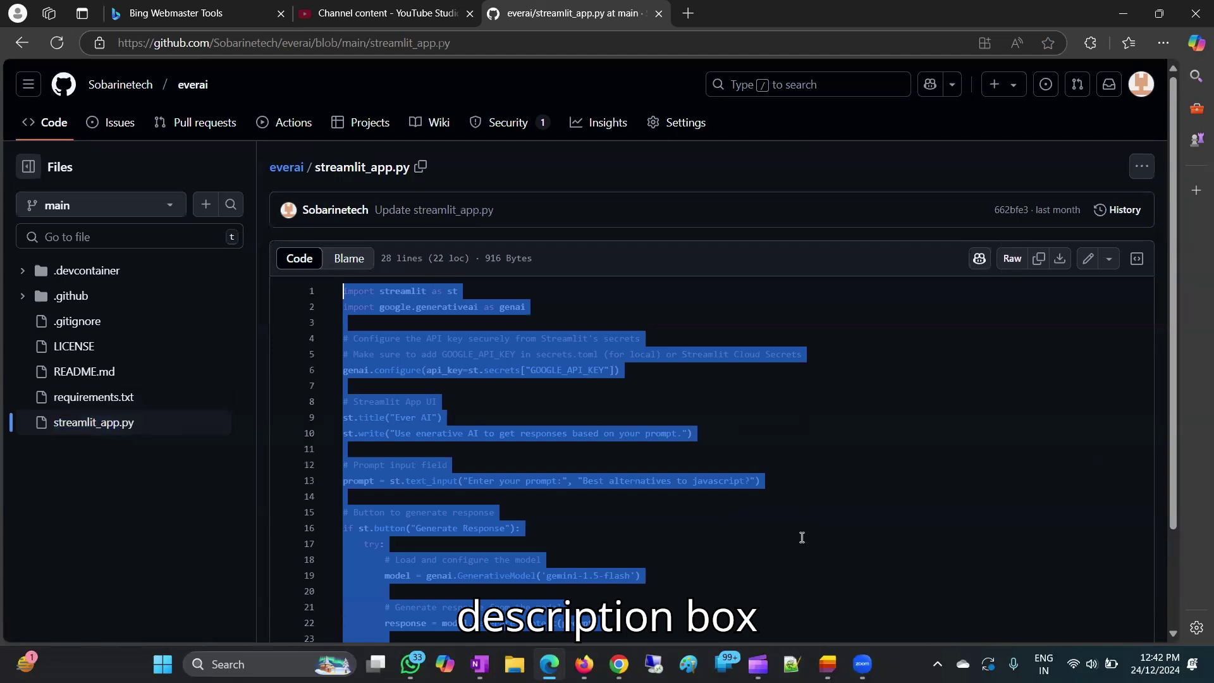
{"action": "mouse_move", "coordinate": [619, 665]}
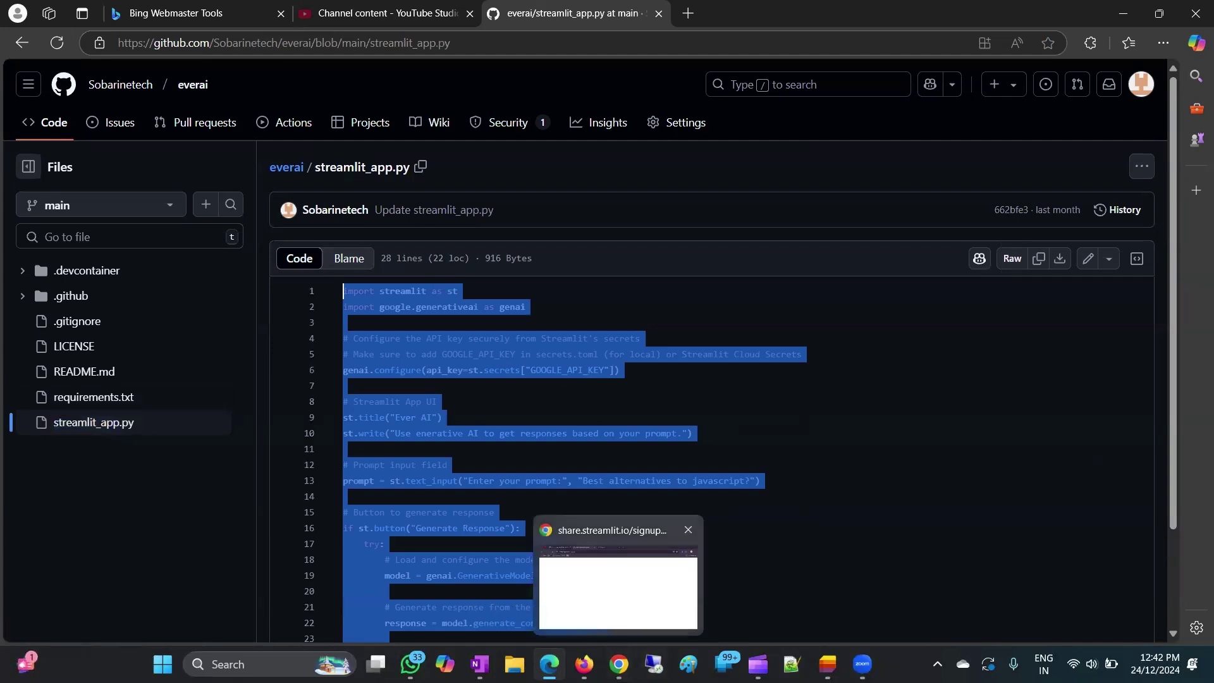
{"action": "right_click", "coordinate": [373, 344]}
{"action": "left_click", "coordinate": [411, 108]}
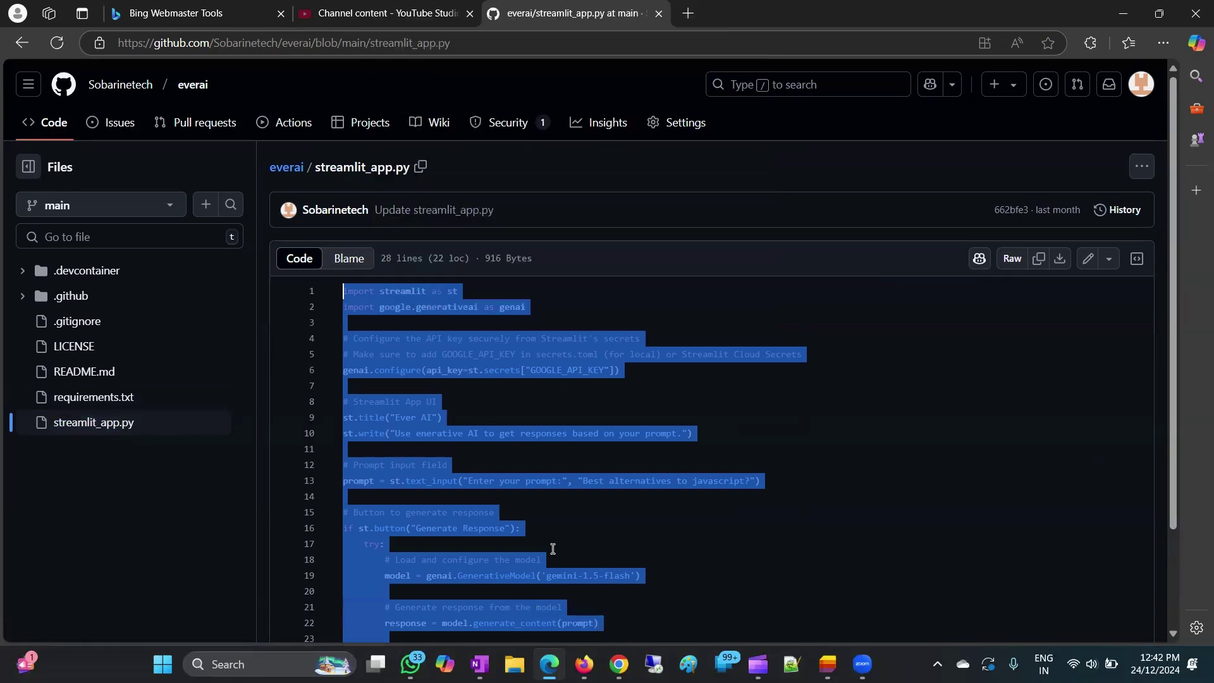
Switch to Chrome and load streamlit.io in place of the blank sign-up page
{"action": "key", "text": "alt+Tab"}
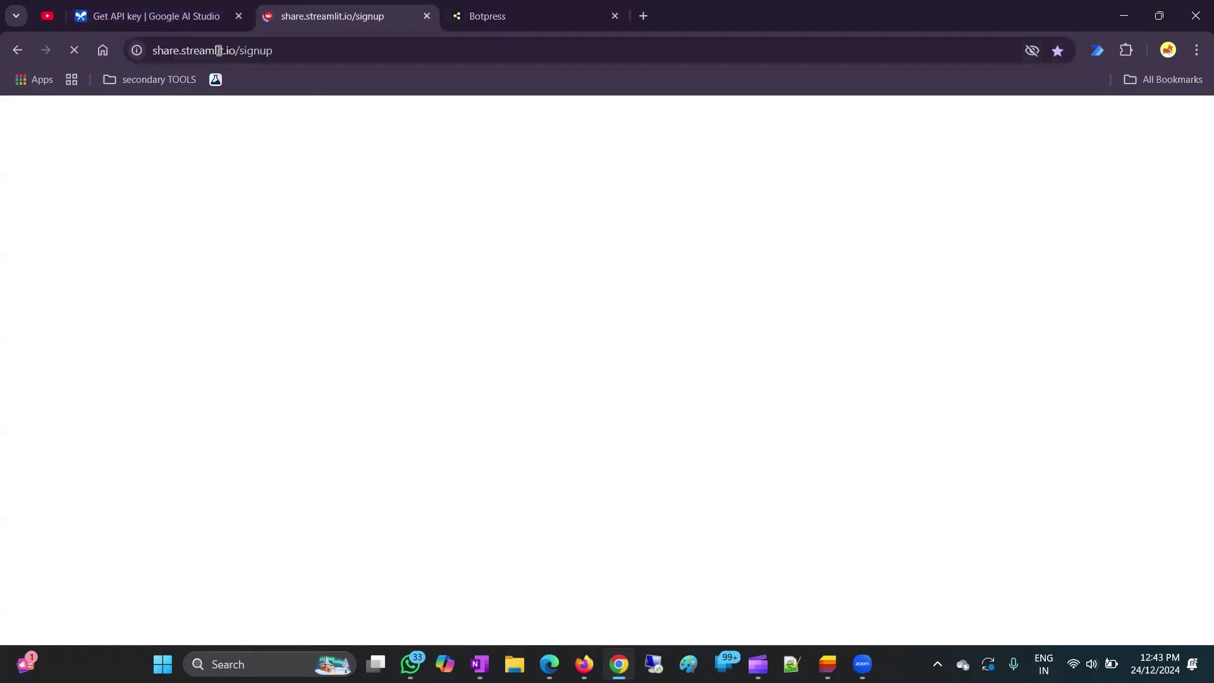
{"action": "left_click", "coordinate": [365, 61]}
{"action": "type", "text": "streamlit.io"}
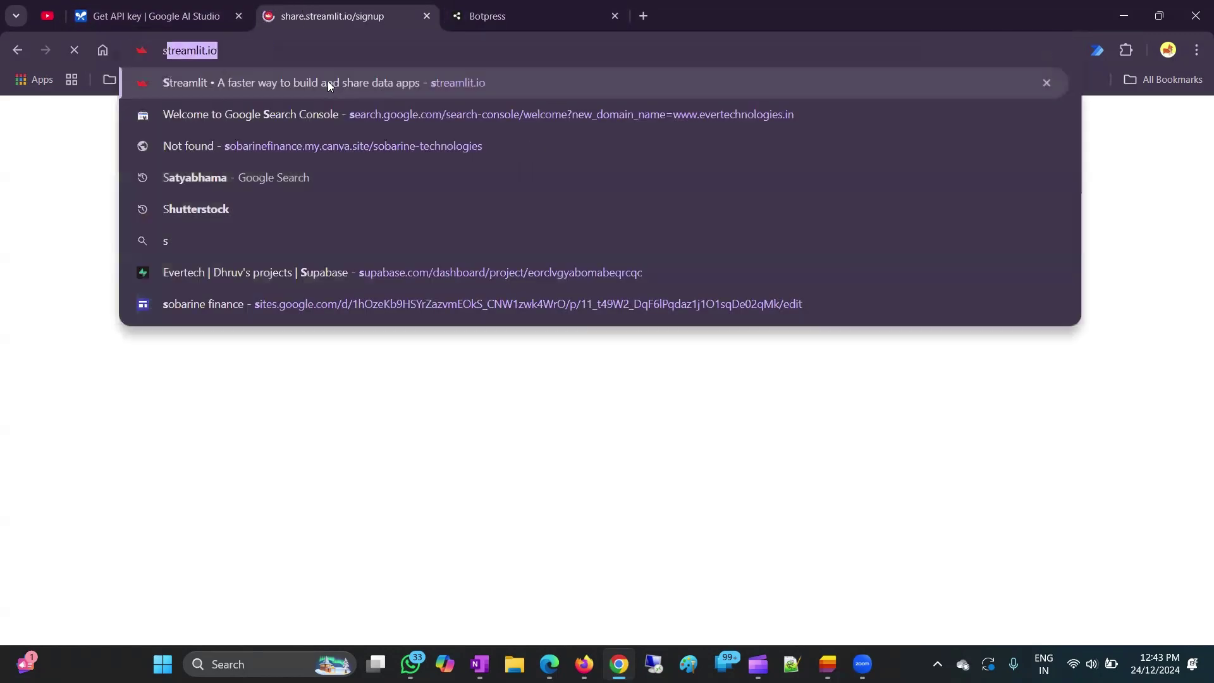
{"action": "left_click", "coordinate": [327, 81]}
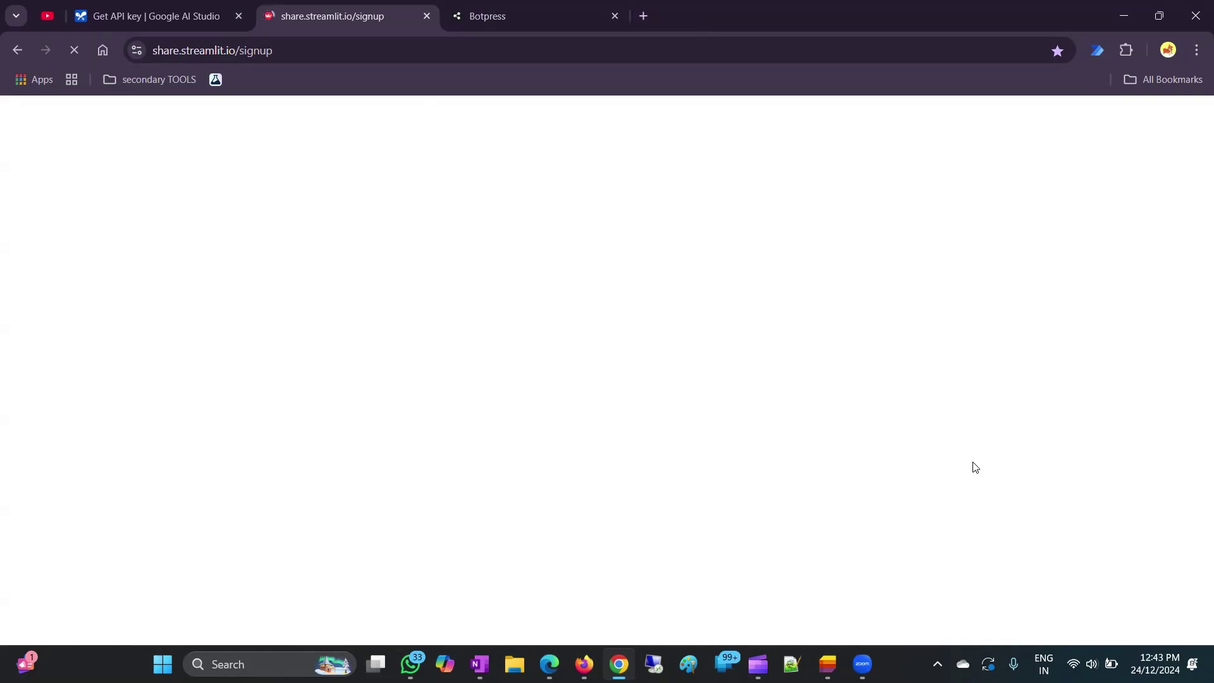
Switch to Edge and start a new Streamlit app from the Blank app template
{"action": "key", "text": "alt+Tab"}
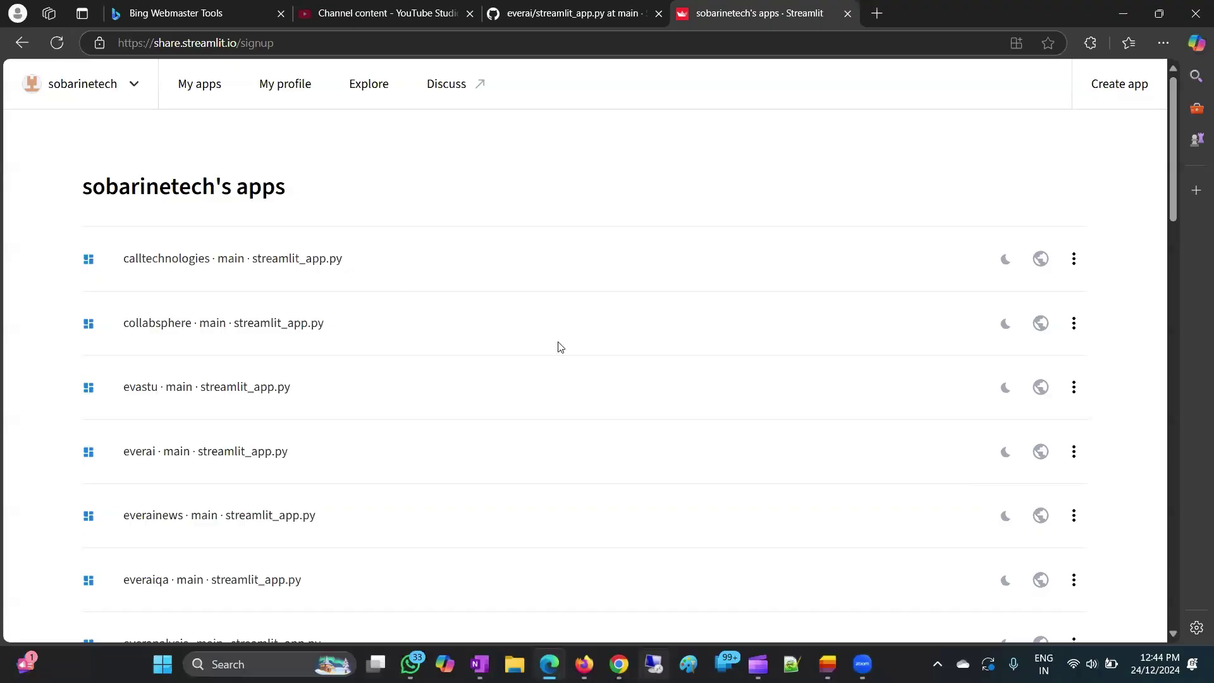
{"action": "scroll", "coordinate": [316, 347], "scroll_direction": "down", "scroll_amount": 8}
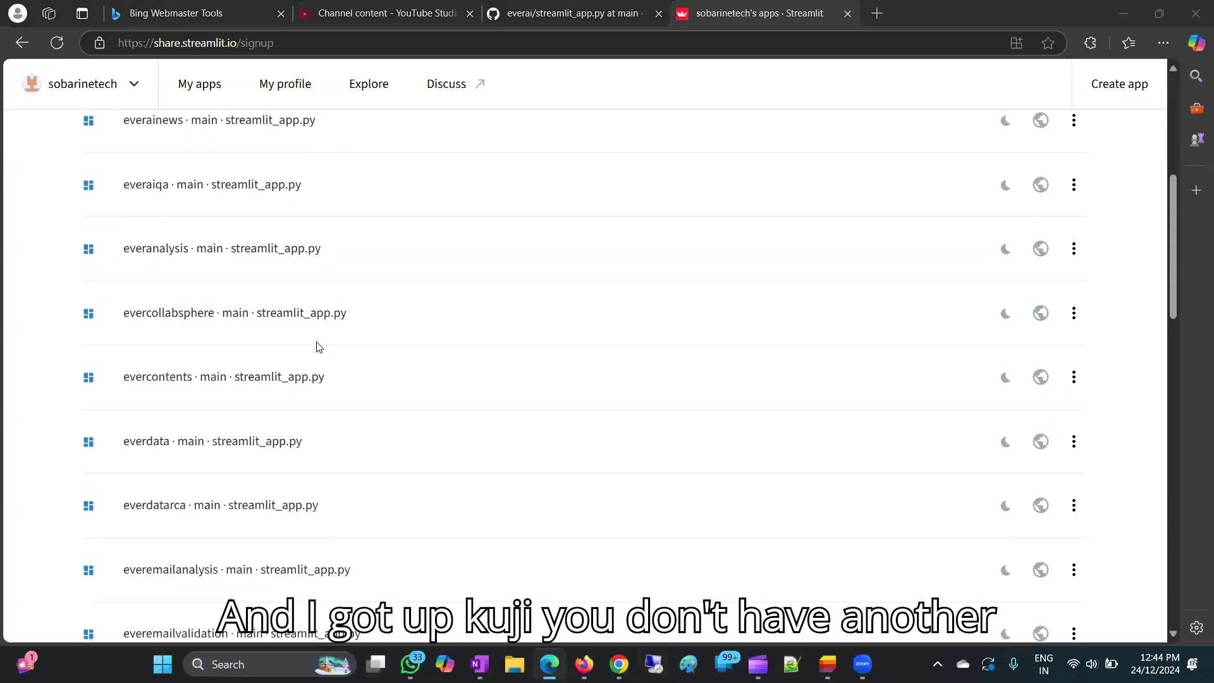
{"action": "scroll", "coordinate": [317, 346], "scroll_direction": "up", "scroll_amount": 8}
{"action": "left_click", "coordinate": [1118, 83]}
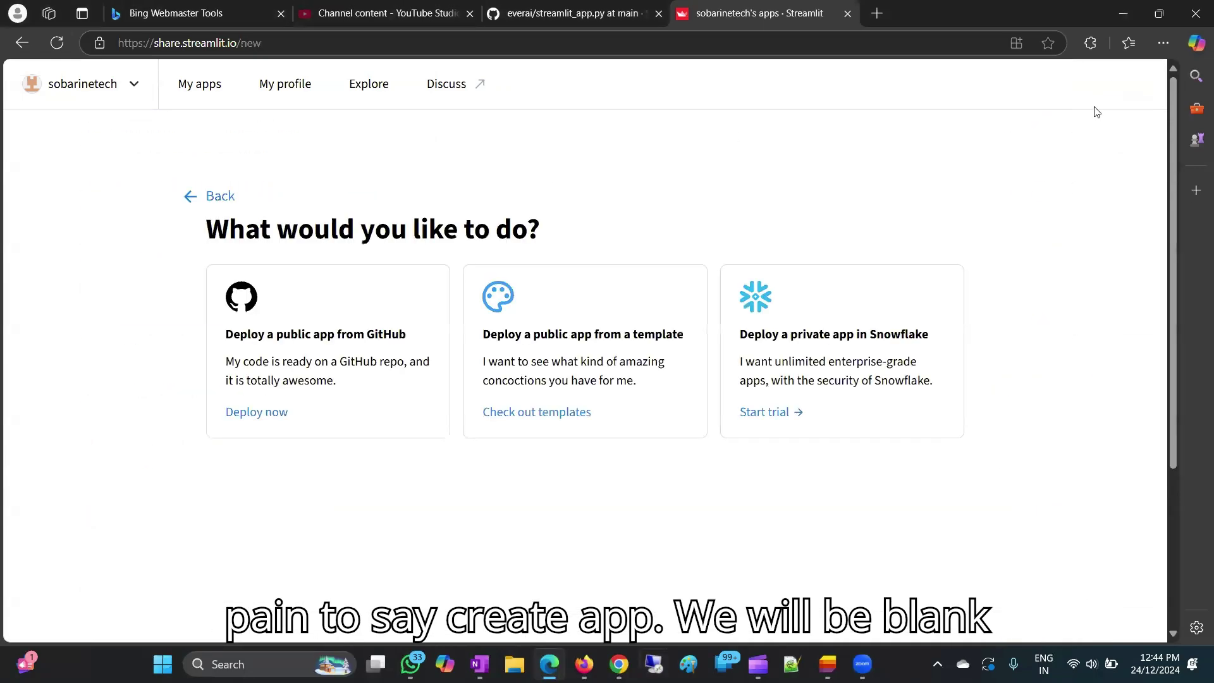
{"action": "left_click", "coordinate": [568, 431]}
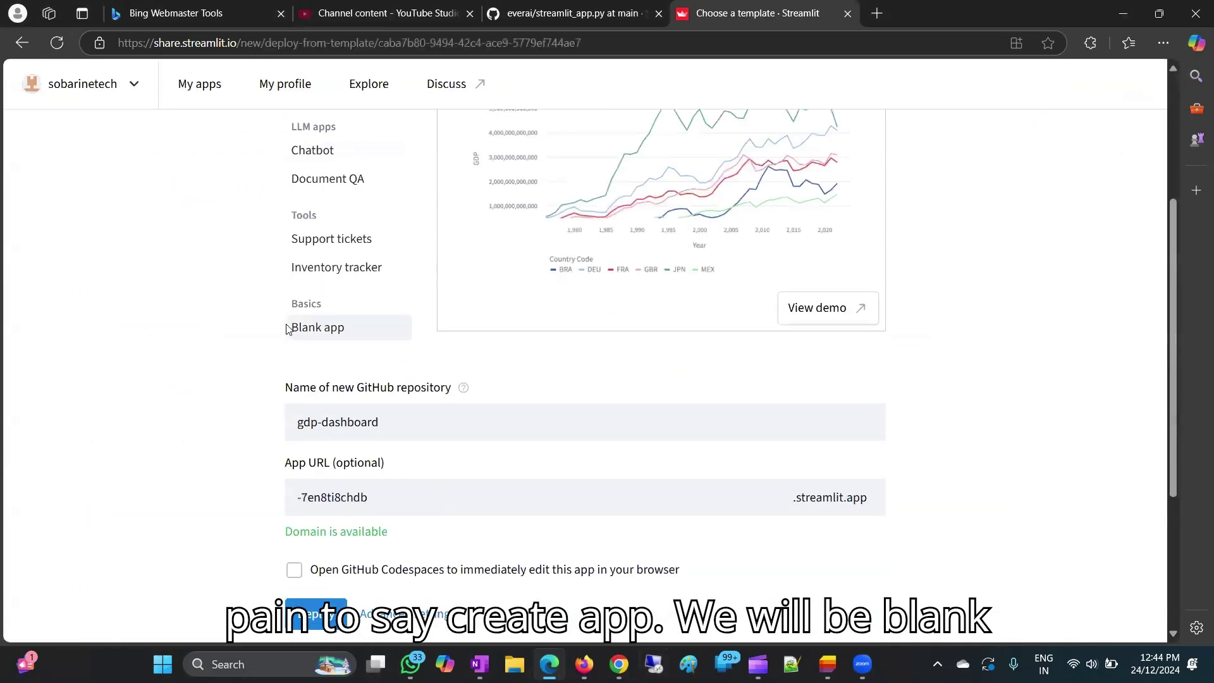
{"action": "left_click", "coordinate": [319, 327]}
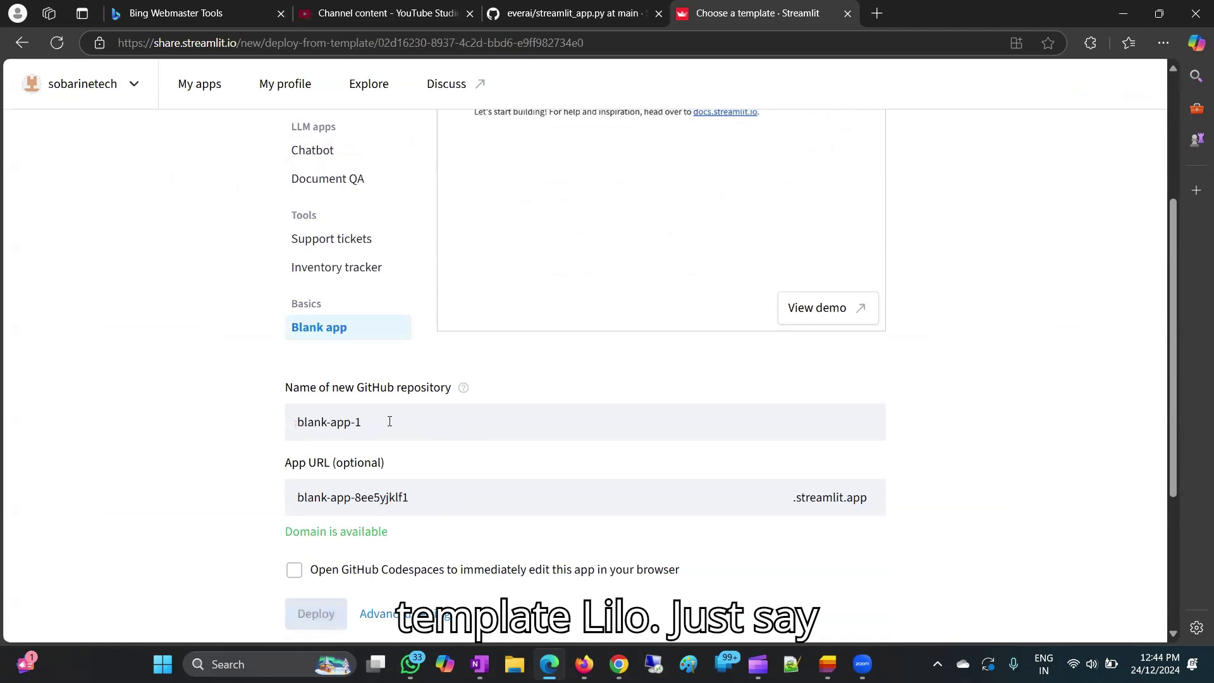
Name the new GitHub repository geminiapitesting, use the same name for the app URL, and deploy the app
{"action": "type", "text": "ge"}
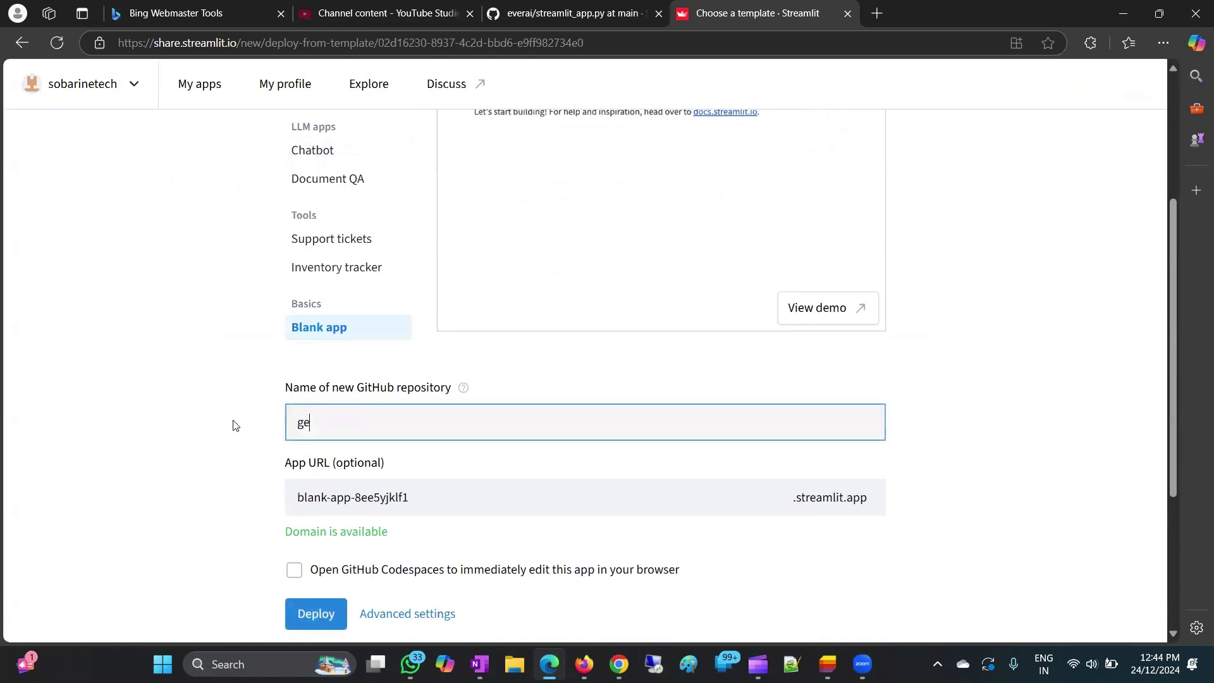
{"action": "type", "text": "mini"}
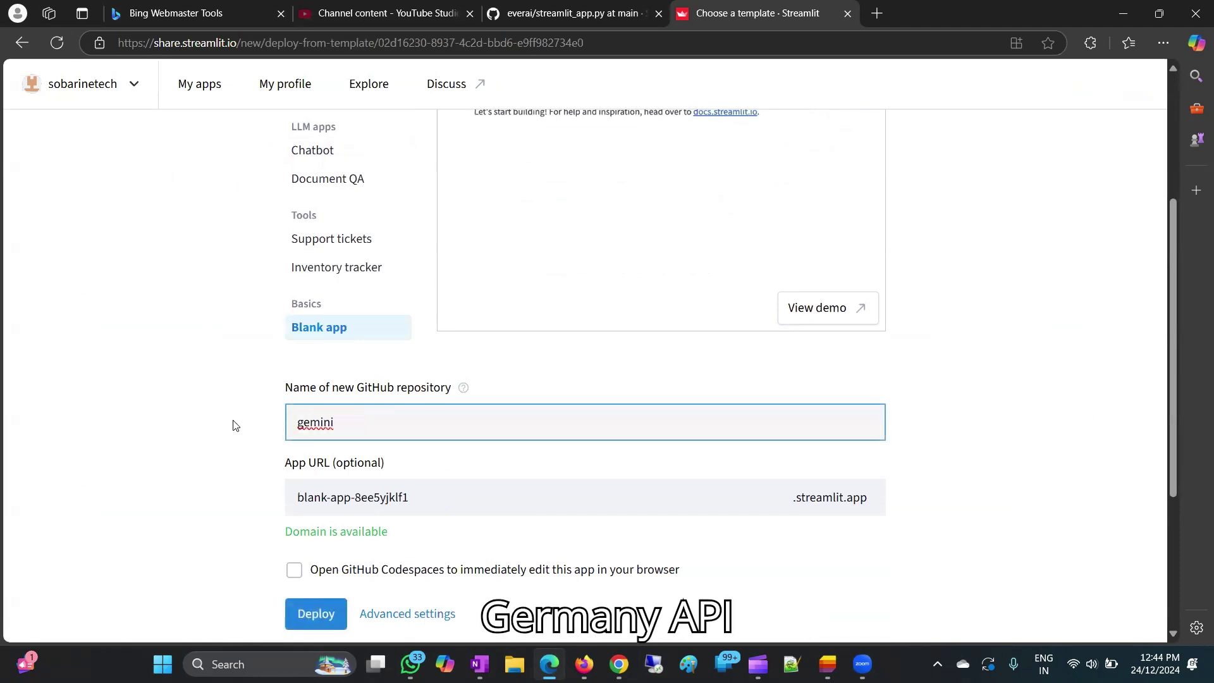
{"action": "type", "text": "apitesting"}
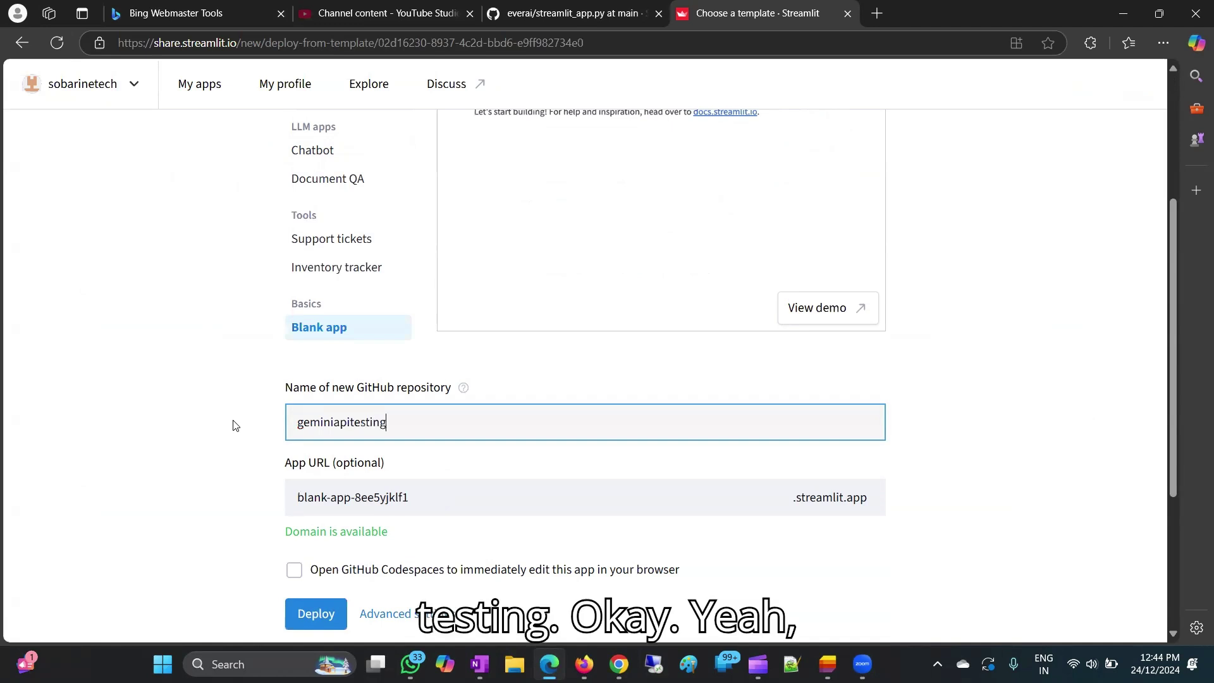
{"action": "key", "text": "ctrl+a"}
{"action": "key", "text": "ctrl+c"}
{"action": "key", "text": "Tab"}
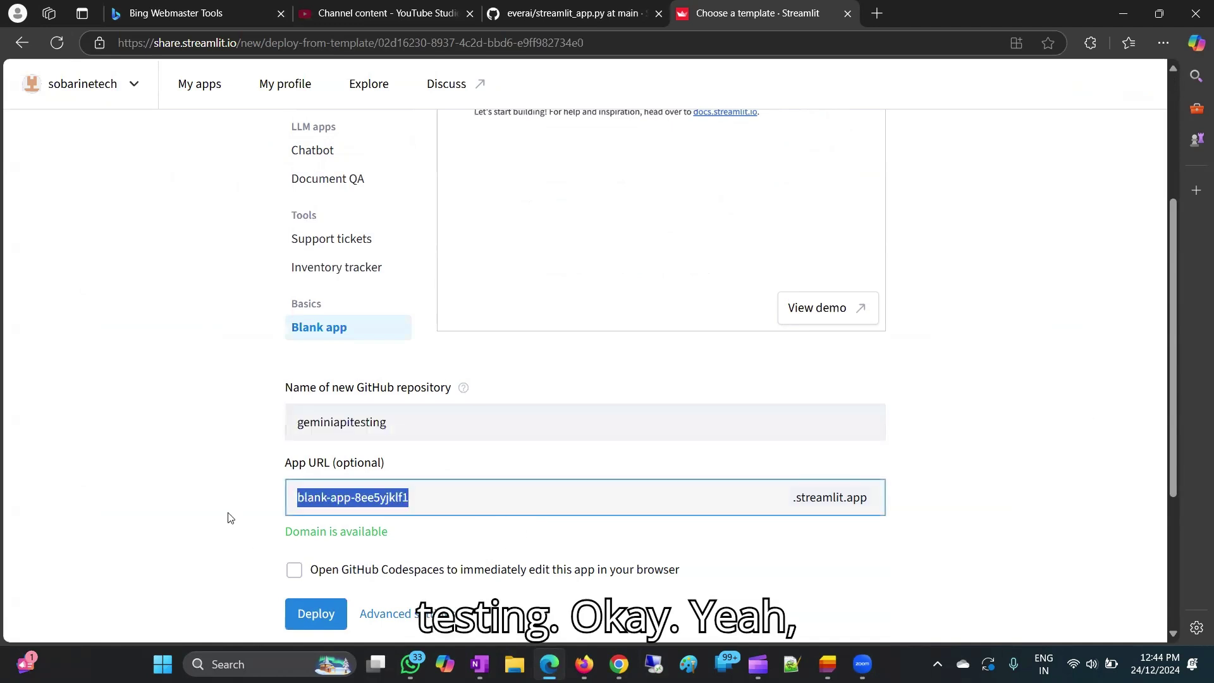
{"action": "key", "text": "ctrl+v"}
{"action": "key", "text": "Return"}
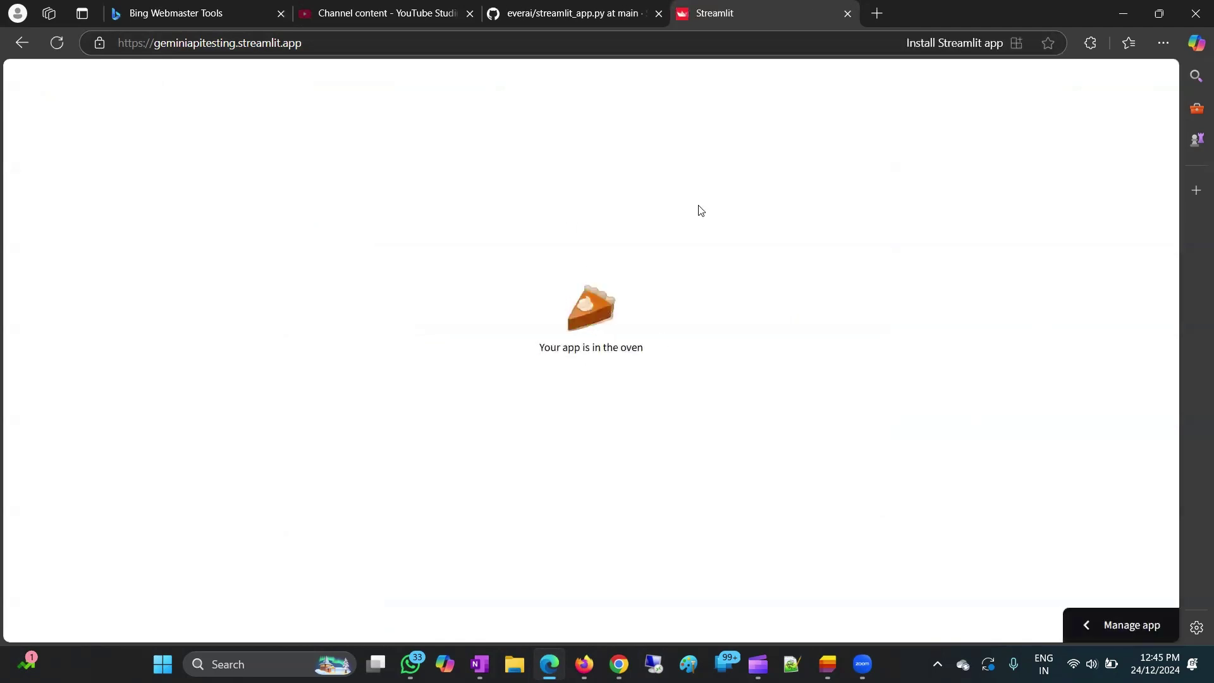
From the GitHub dashboard, open the geminiapitesting repository and also open everai in a separate tab
{"action": "left_click", "coordinate": [548, 14]}
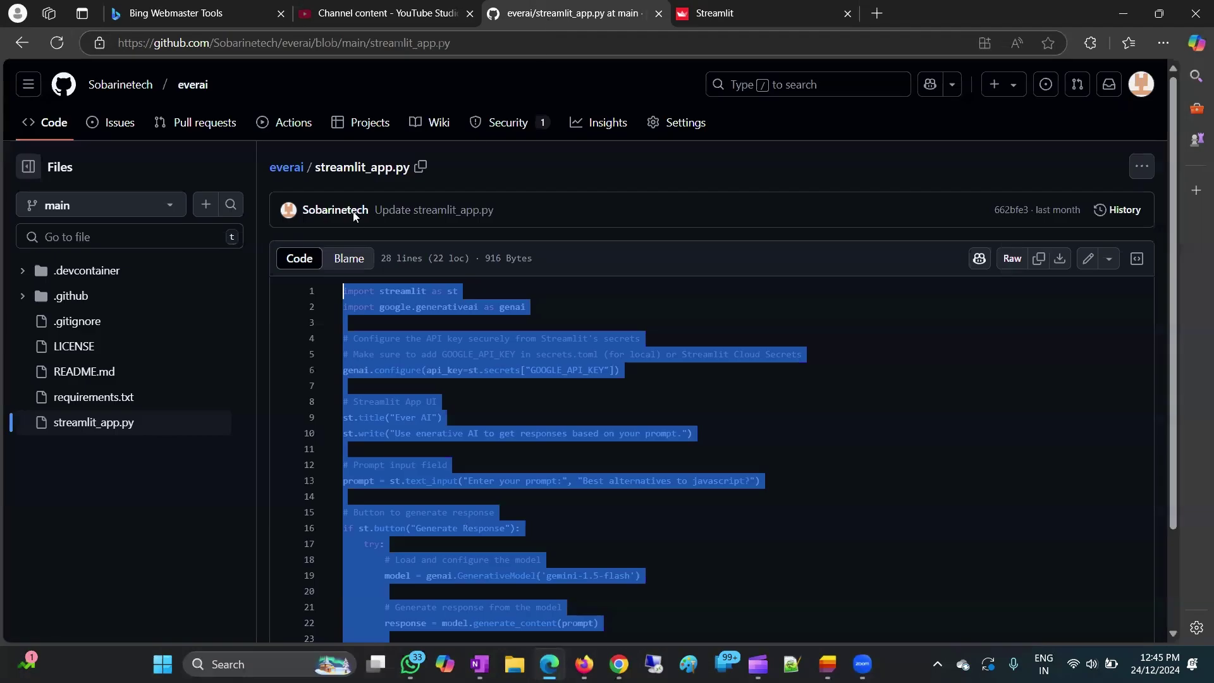
{"action": "left_click", "coordinate": [70, 85]}
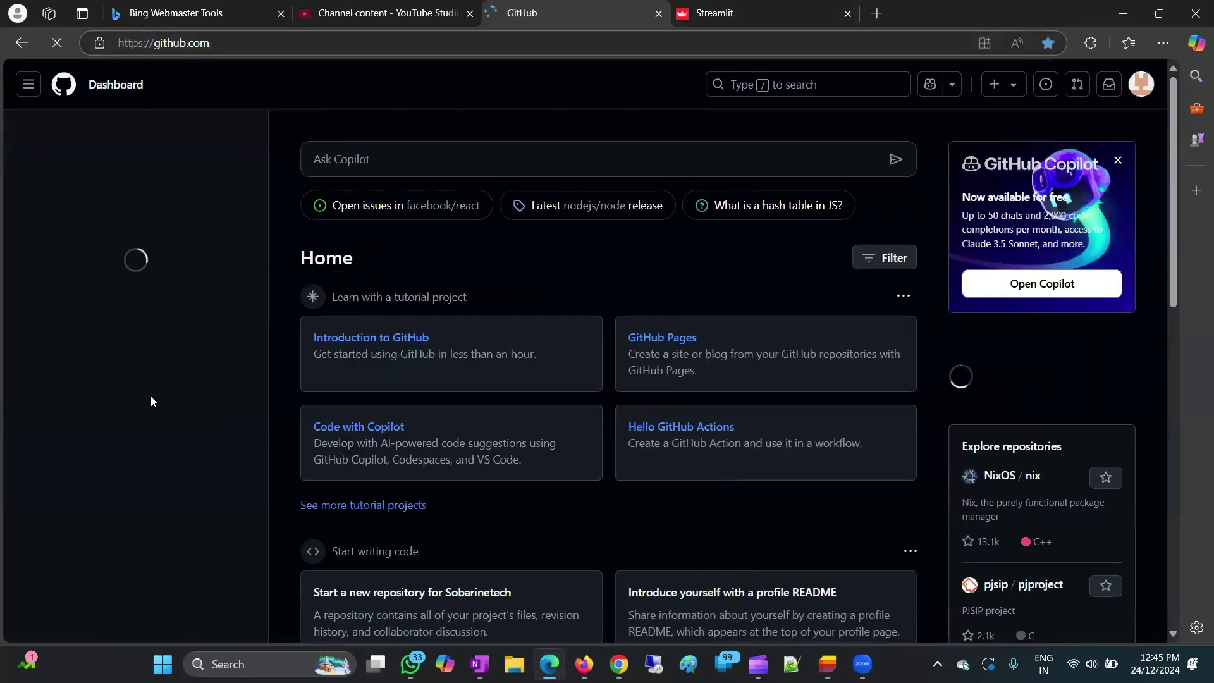
{"action": "left_click", "coordinate": [44, 387]}
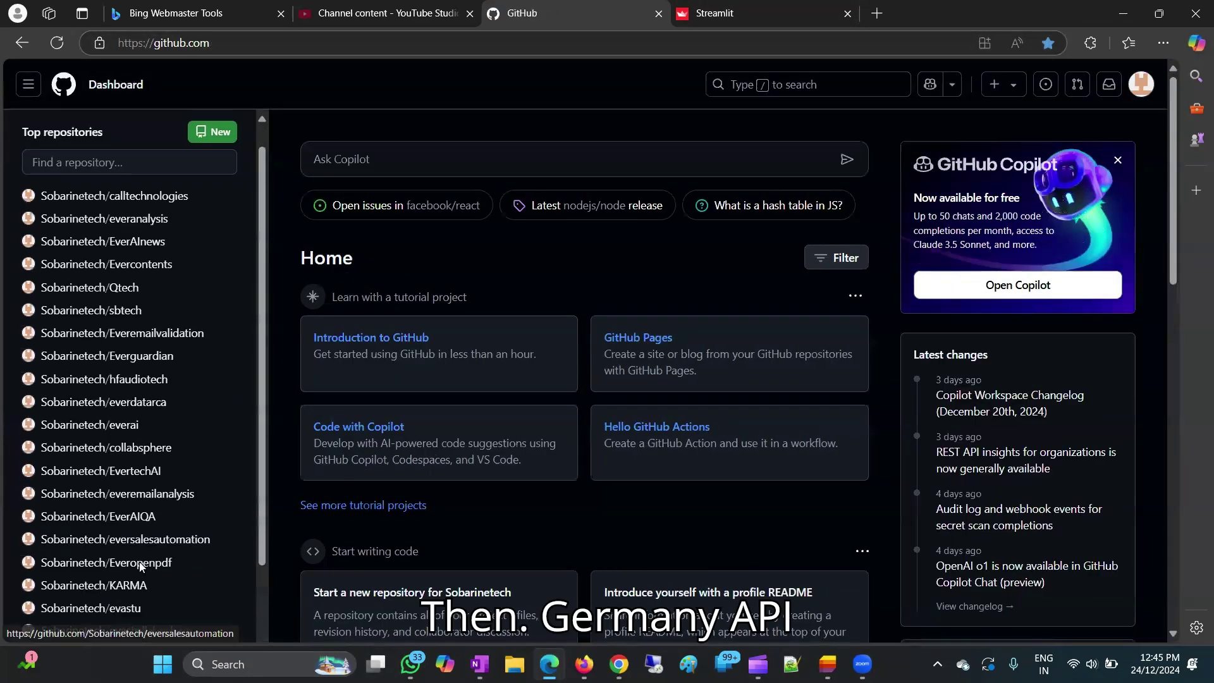
{"action": "scroll", "coordinate": [209, 576], "scroll_direction": "down", "scroll_amount": 7}
{"action": "left_click", "coordinate": [146, 634]}
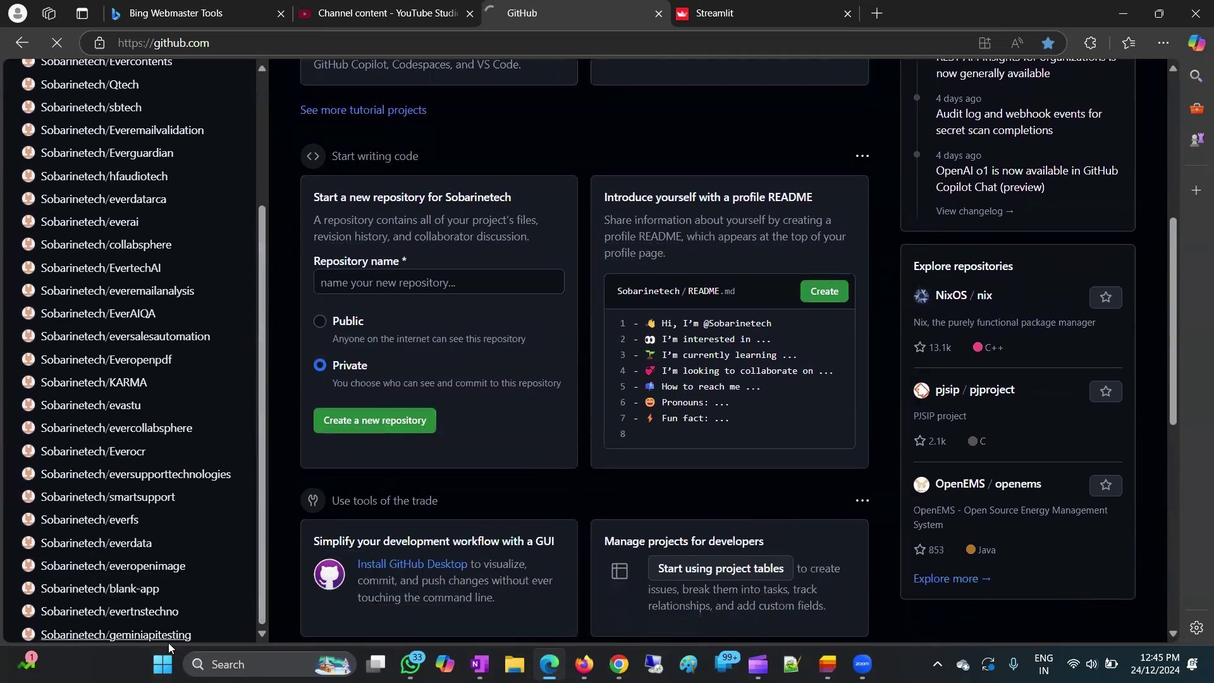
{"action": "mouse_move", "coordinate": [172, 640]}
{"action": "middle_click", "coordinate": [123, 223]}
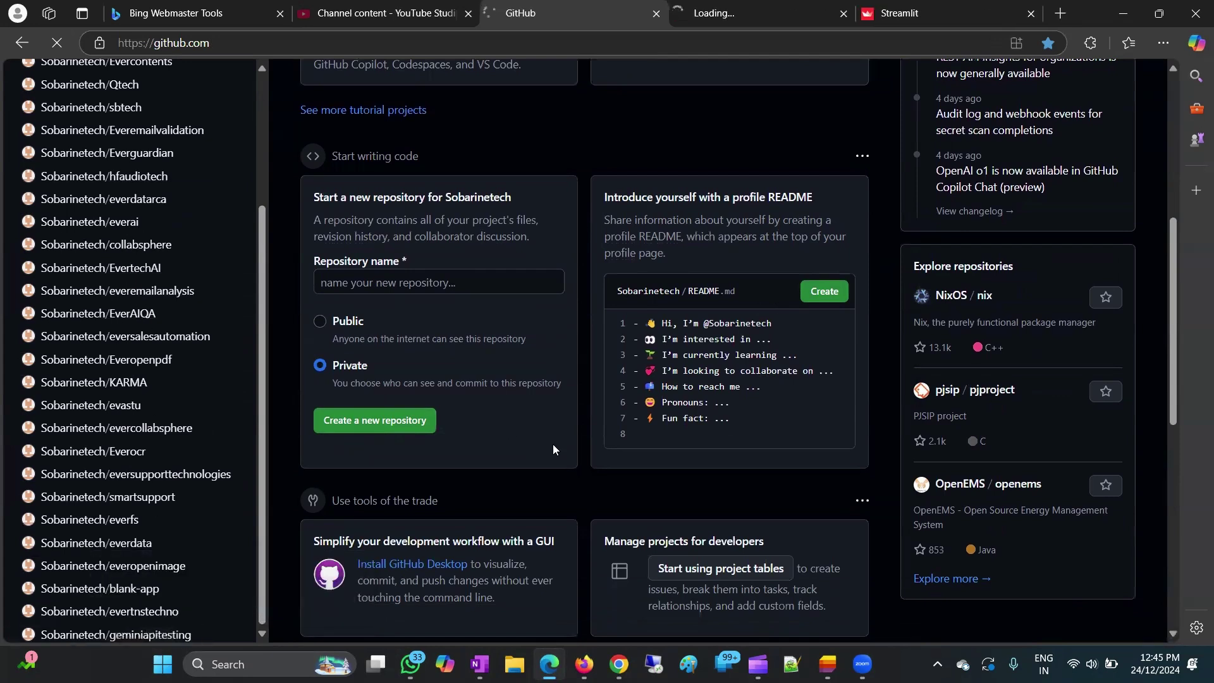
{"action": "left_click", "coordinate": [130, 635]}
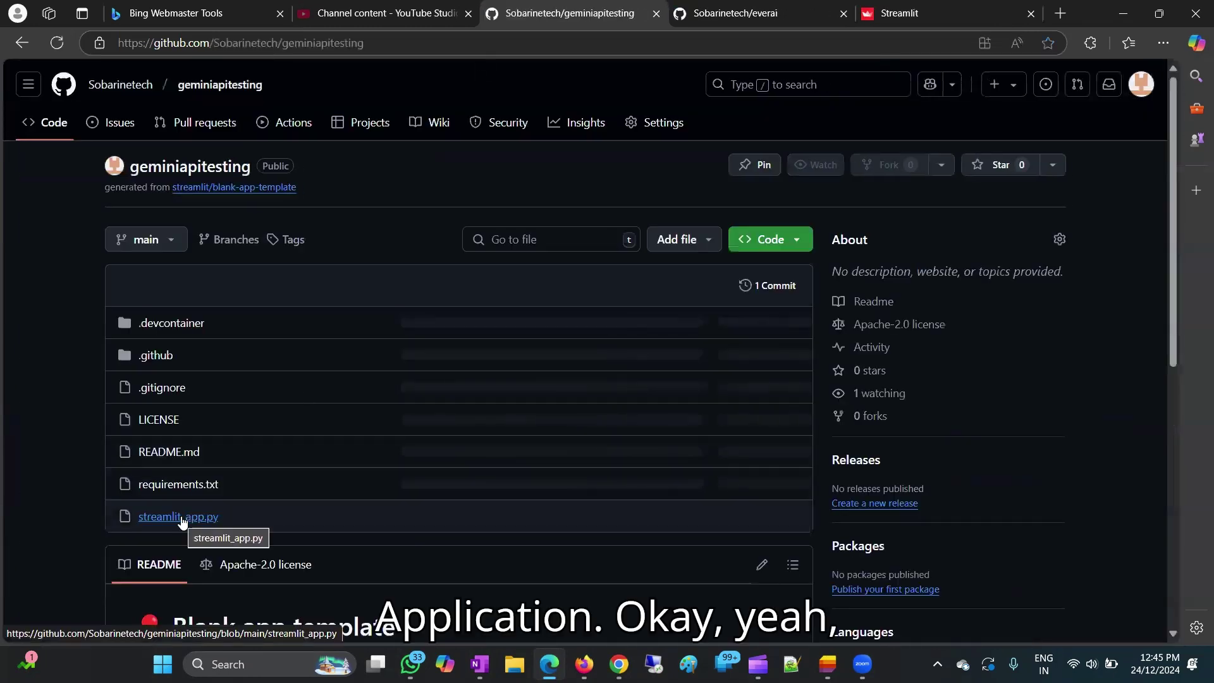
Open streamlit_app.py of geminiapitesting for editing and copy the entire code of everai's streamlit_app.py
{"action": "left_click", "coordinate": [181, 516]}
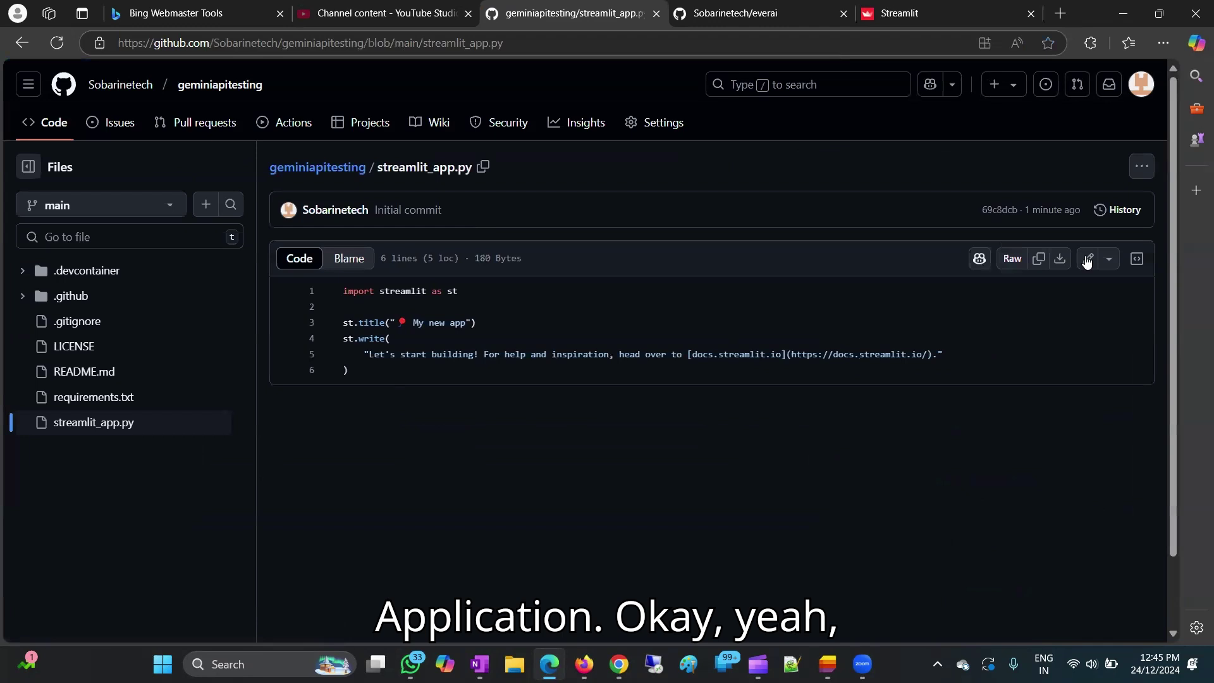
{"action": "left_click", "coordinate": [749, 14]}
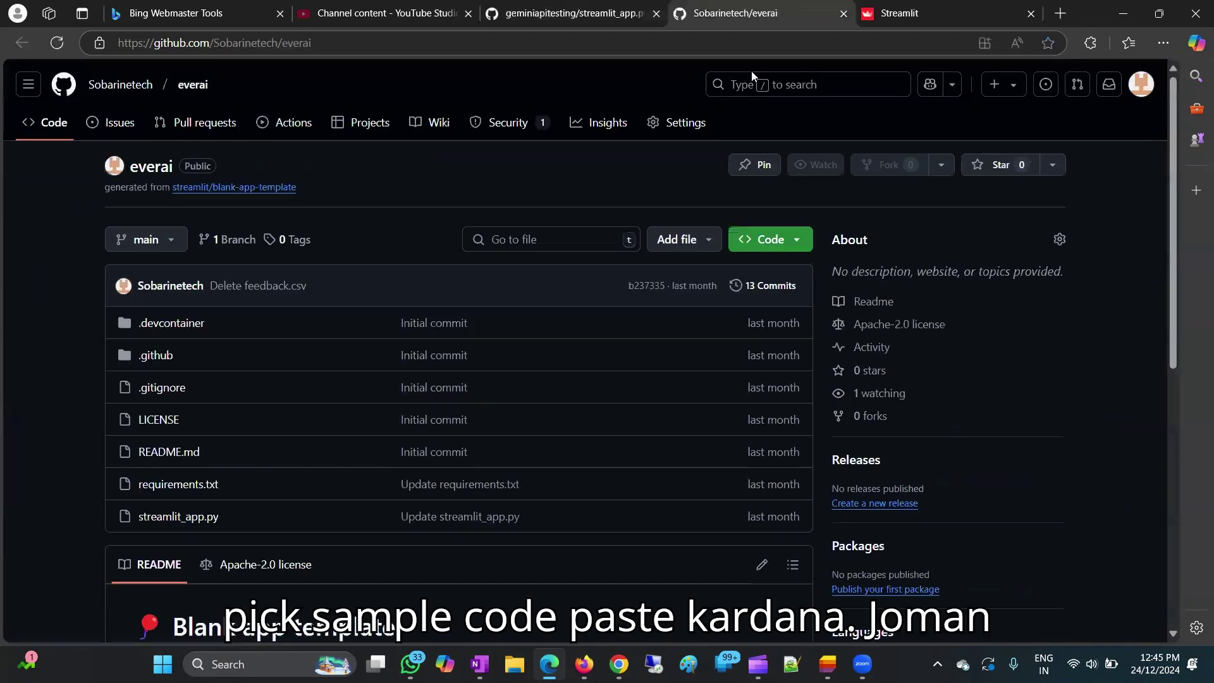
{"action": "left_click", "coordinate": [179, 516]}
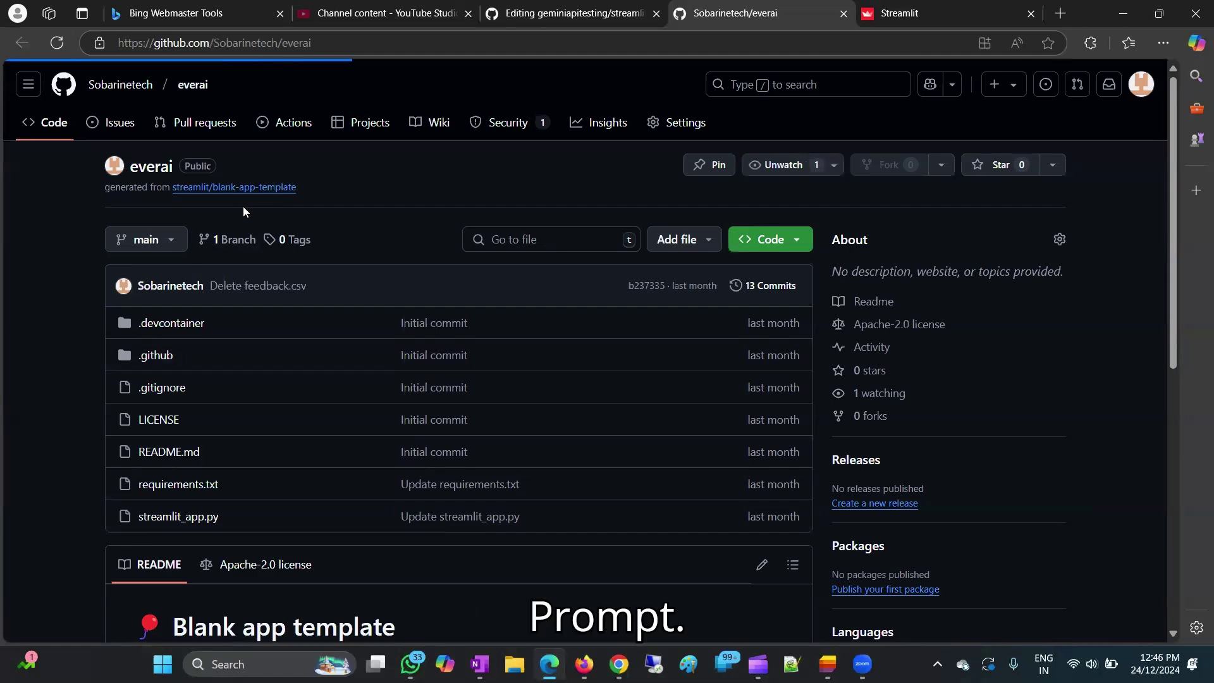
{"action": "key", "text": "ctrl+a"}
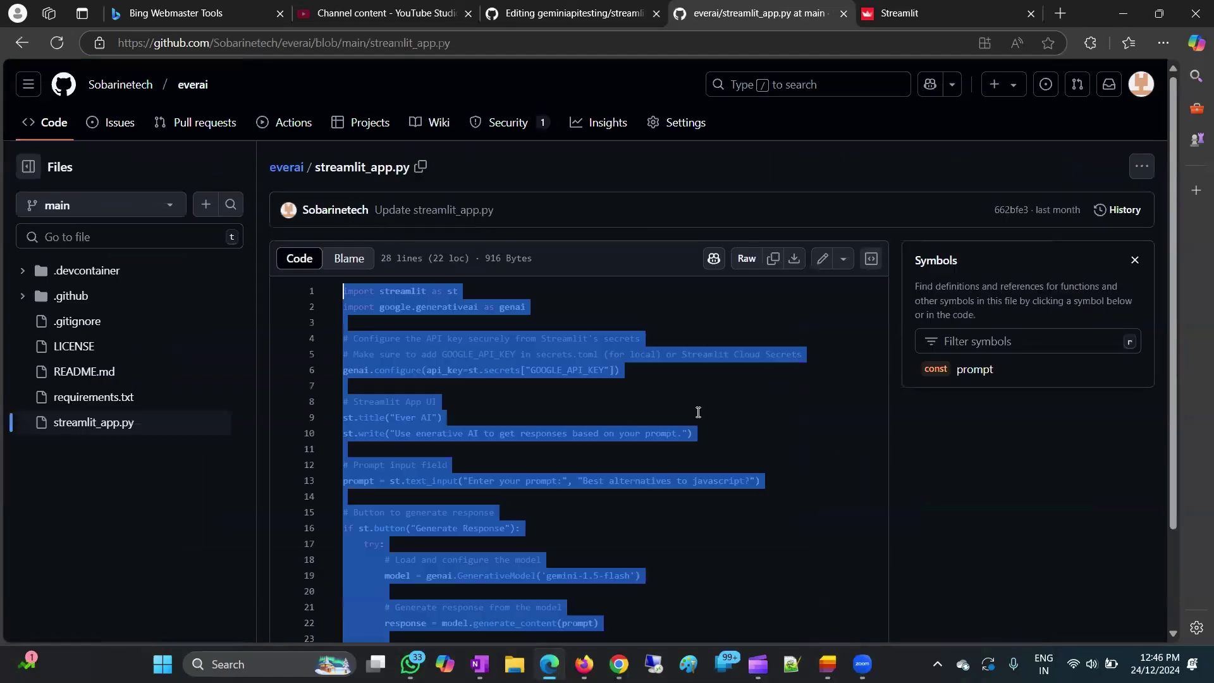
Replace all code in geminiapitesting's streamlit_app.py with the copied everai code and commit it directly to the main branch
{"action": "left_click", "coordinate": [524, 13]}
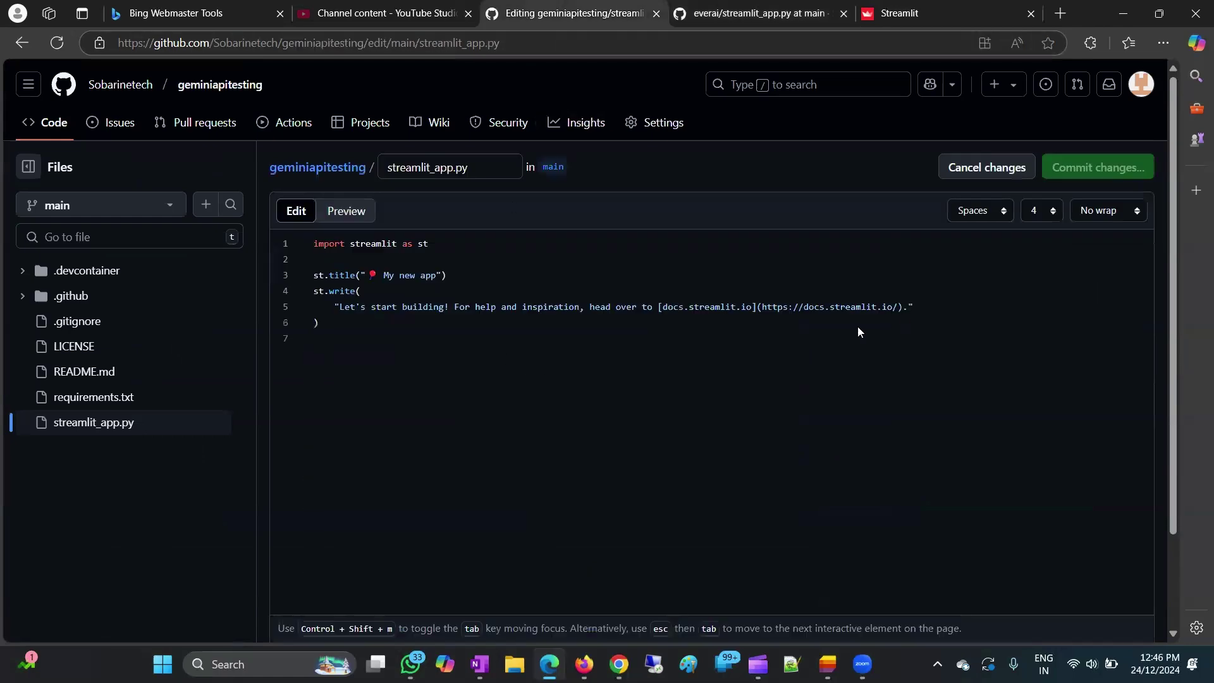
{"action": "key", "text": "ctrl+a"}
{"action": "key", "text": "ctrl+v"}
{"action": "key", "text": "ctrl+s"}
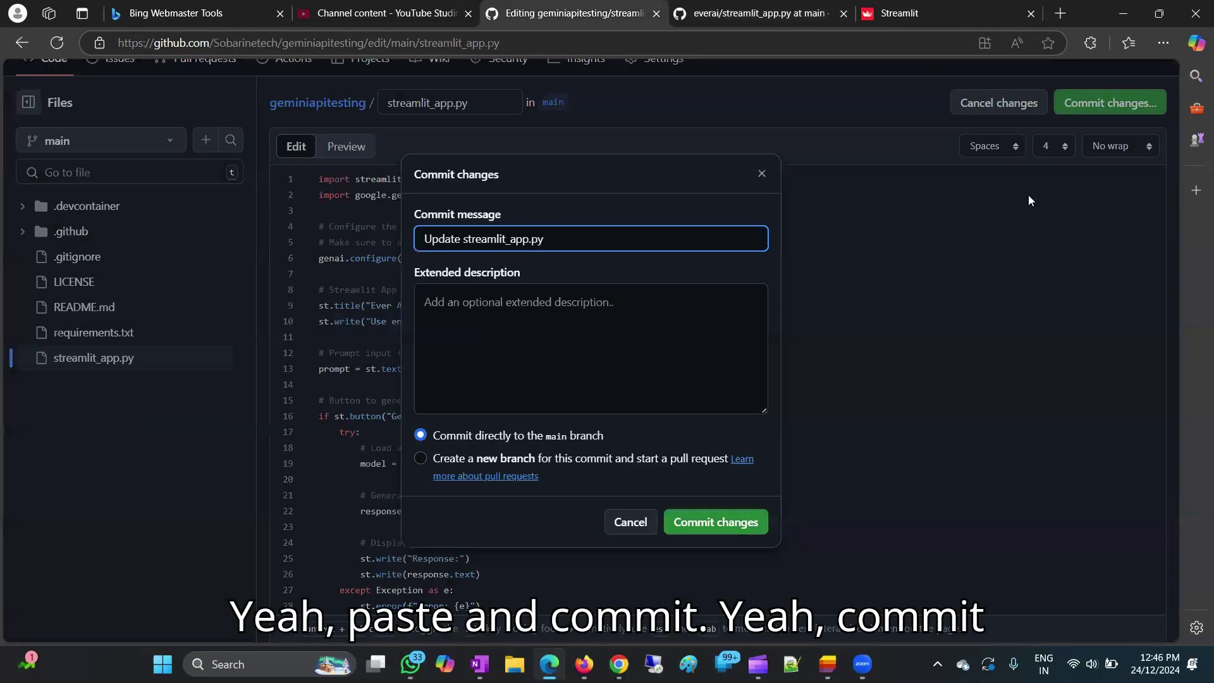
{"action": "left_click", "coordinate": [708, 531]}
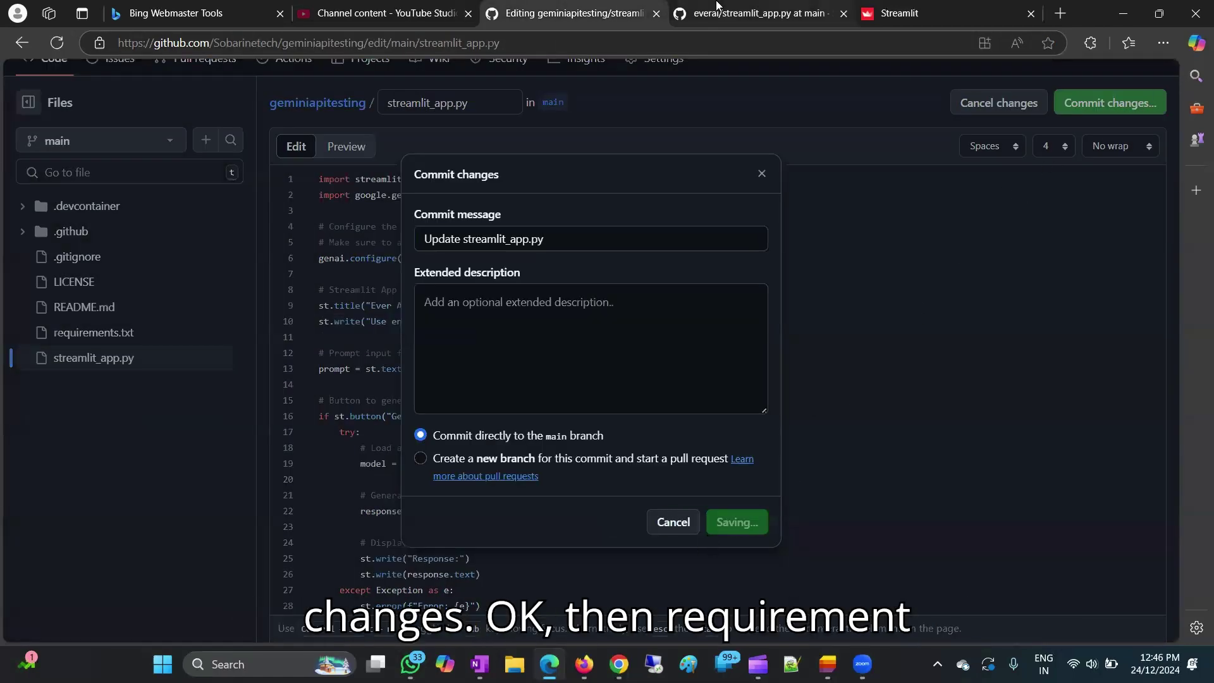
Copy the full package list from everai's requirements.txt and return to the geminiapitesting repository
{"action": "left_click", "coordinate": [759, 13]}
{"action": "left_click", "coordinate": [76, 396]}
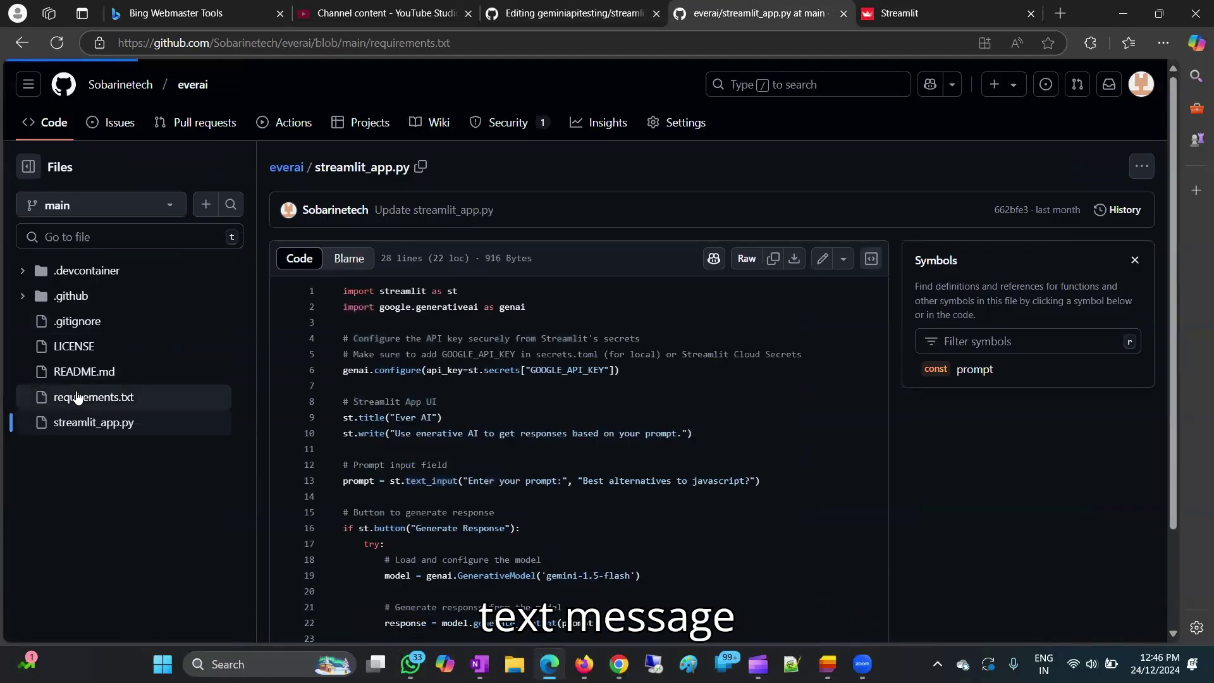
{"action": "left_click_drag", "start_coordinate": [459, 346], "coordinate": [331, 294]}
{"action": "left_click", "coordinate": [574, 13]}
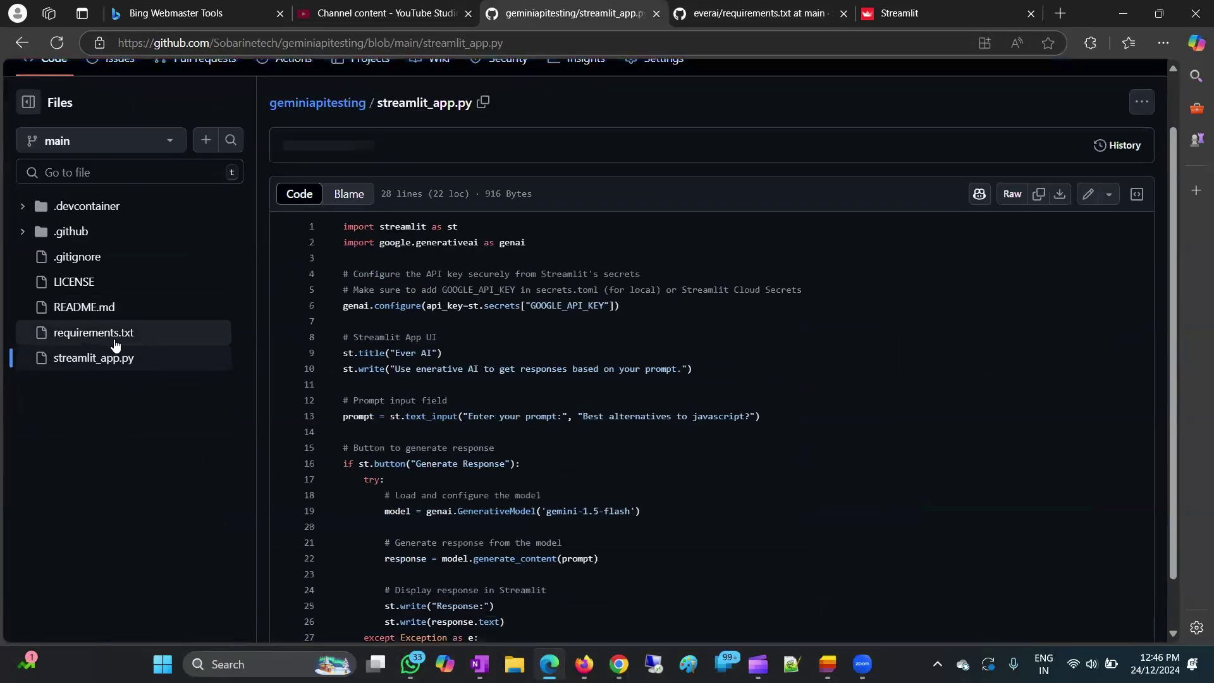
Edit geminiapitesting's requirements.txt with the copied list so it contains only streamlit and google.generativeai, and commit the change
{"action": "left_click", "coordinate": [119, 342]}
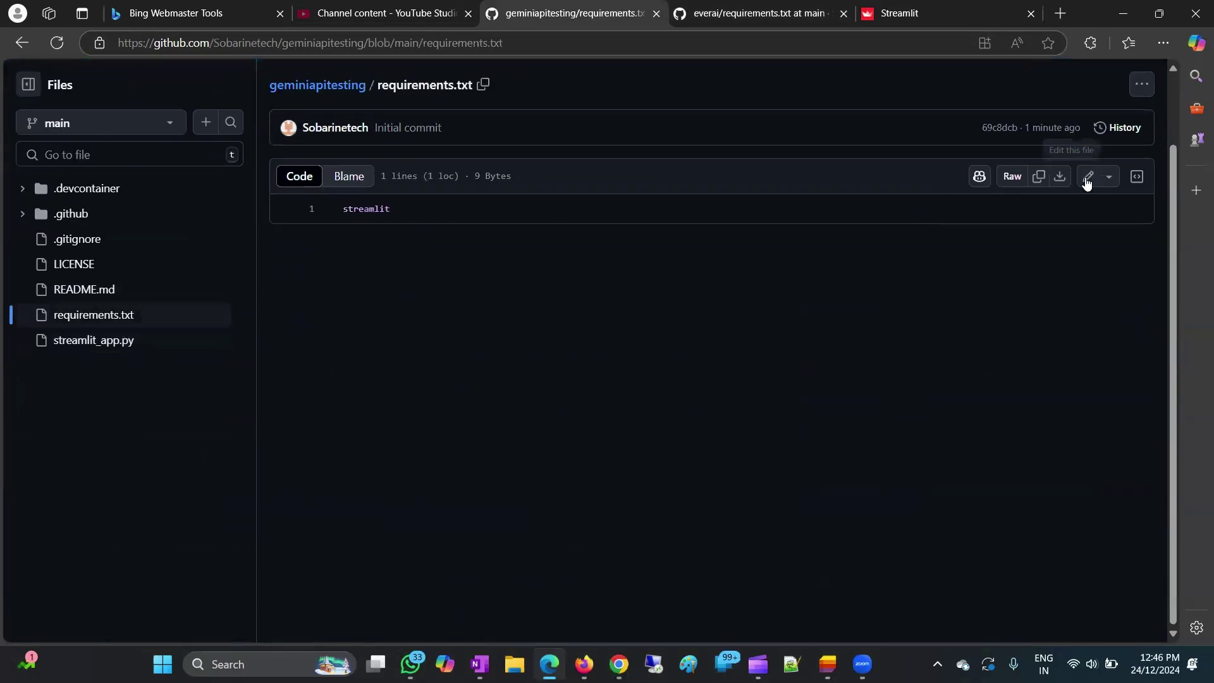
{"action": "left_click", "coordinate": [1087, 174]}
{"action": "key", "text": "Return"}
{"action": "key", "text": "ctrl+v"}
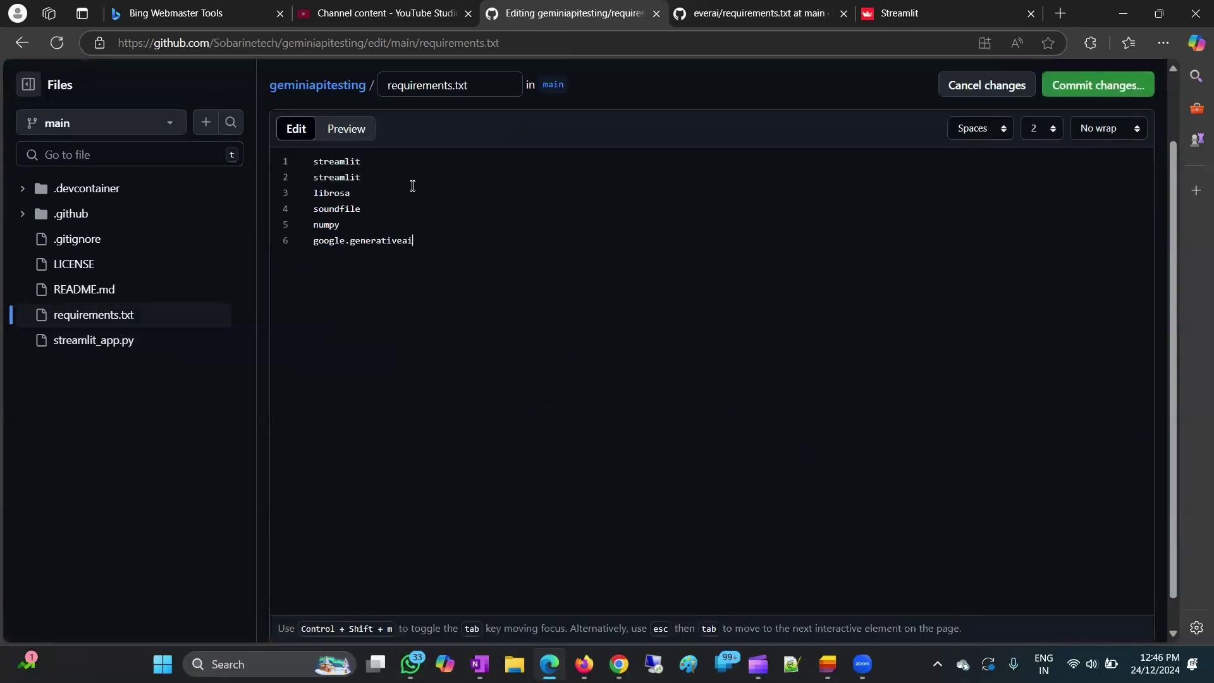
{"action": "left_click_drag", "start_coordinate": [341, 225], "coordinate": [260, 181]}
{"action": "key", "text": "BackSpace"}
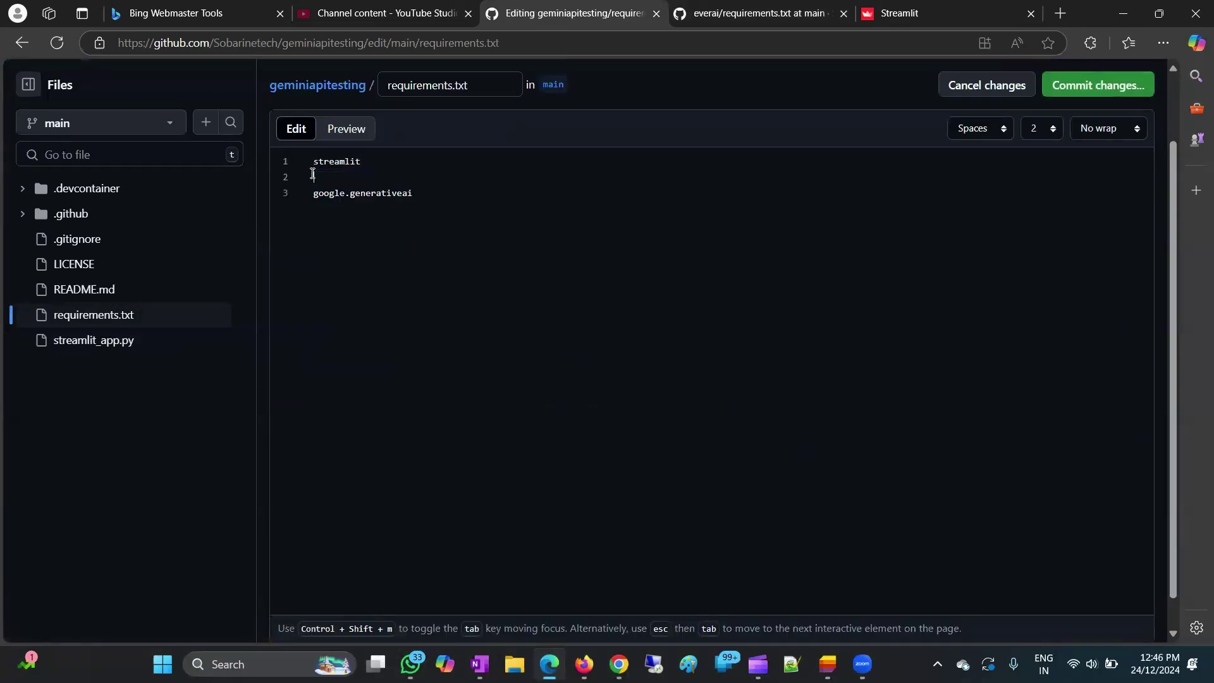
{"action": "key", "text": "BackSpace"}
{"action": "left_click", "coordinate": [1083, 88]}
{"action": "left_click", "coordinate": [738, 522]}
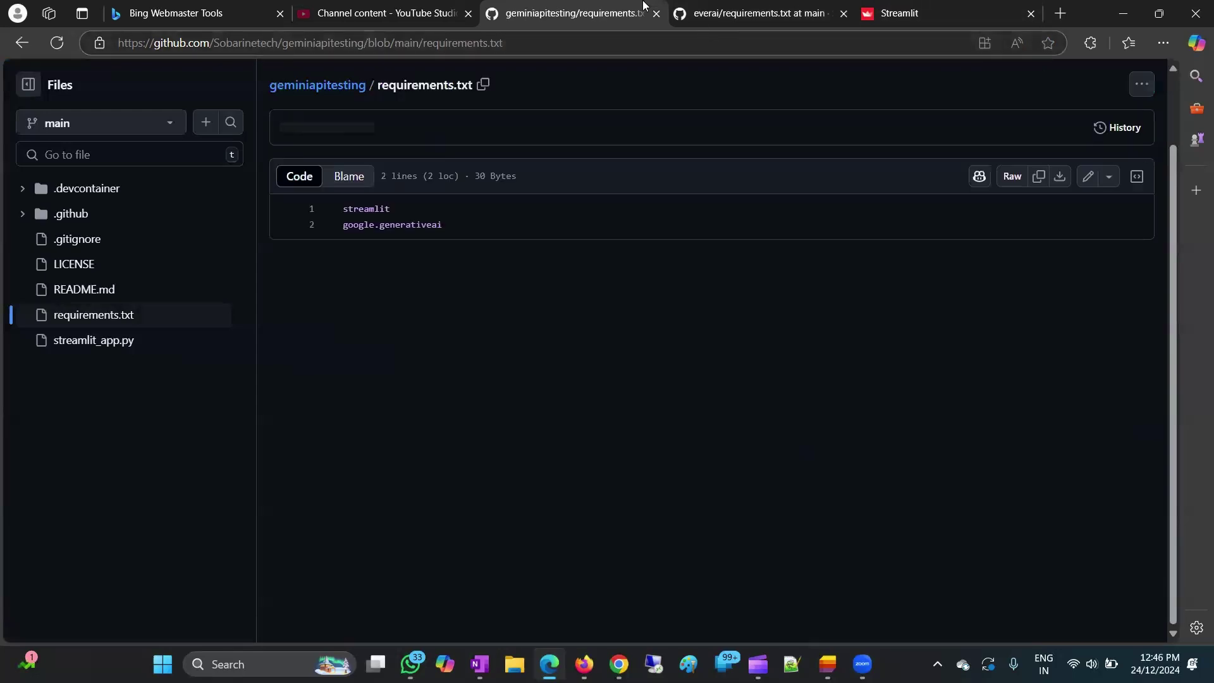
Open the secrets editor in the settings of the deployed geminiapitesting Streamlit app
{"action": "left_click", "coordinate": [898, 12]}
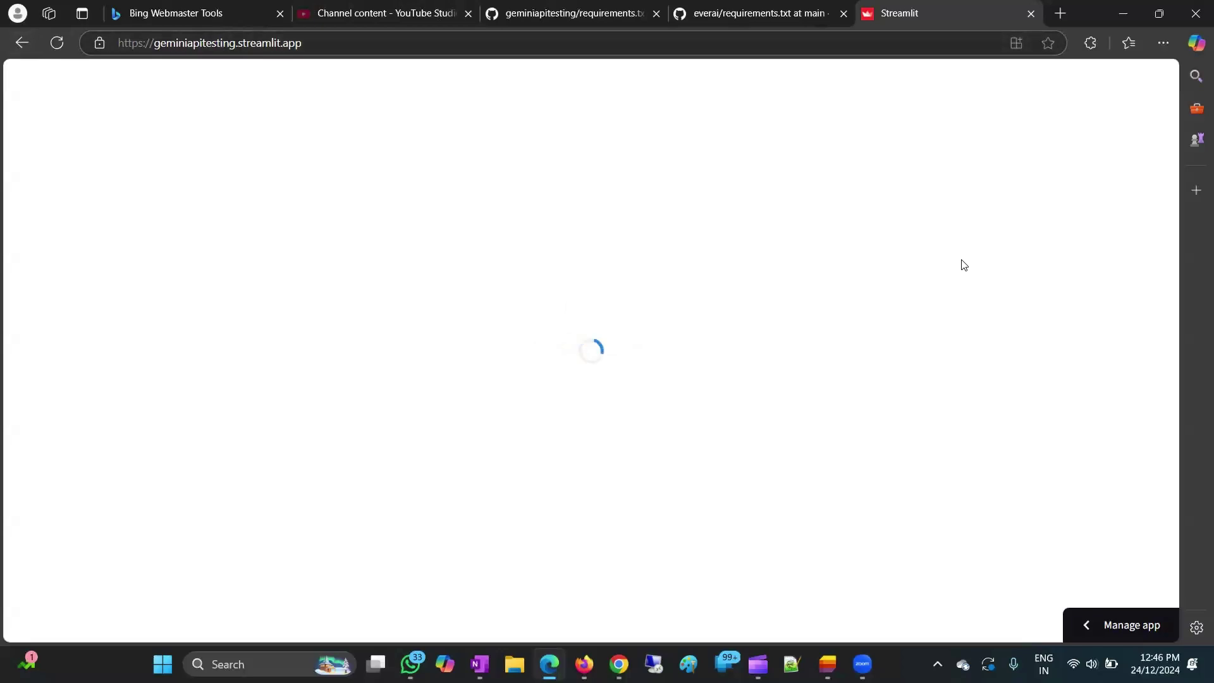
{"action": "left_click", "coordinate": [1106, 630]}
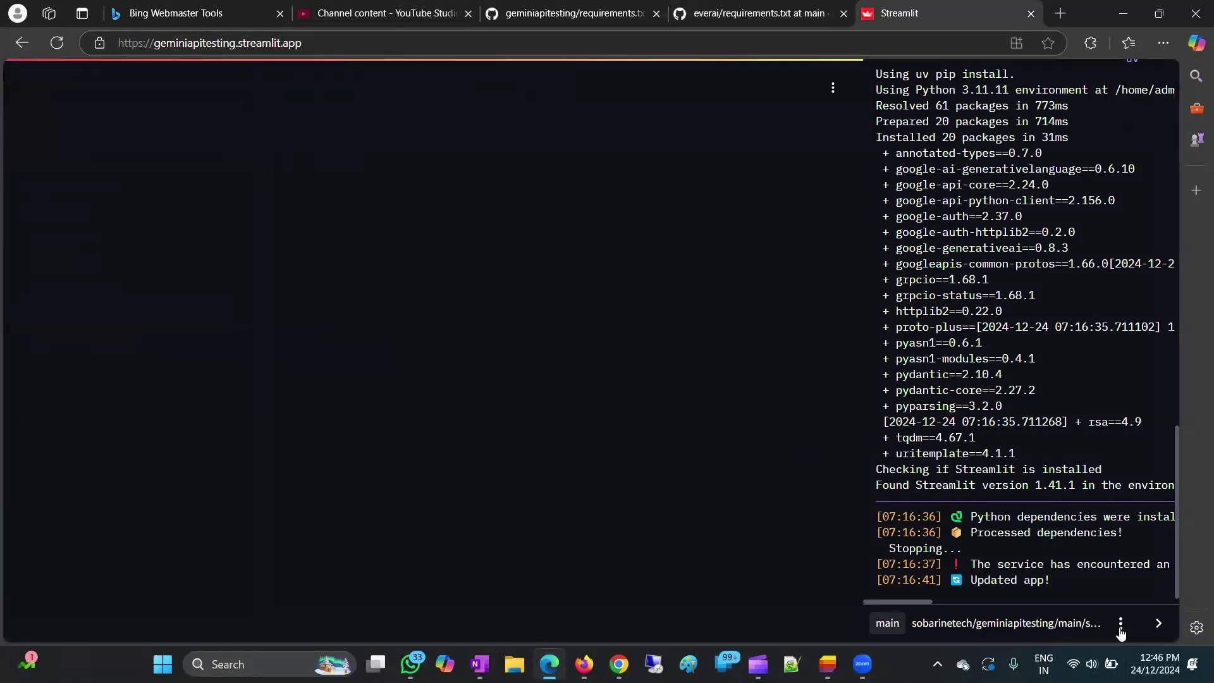
{"action": "left_click", "coordinate": [1120, 623]}
{"action": "left_click", "coordinate": [1062, 479]}
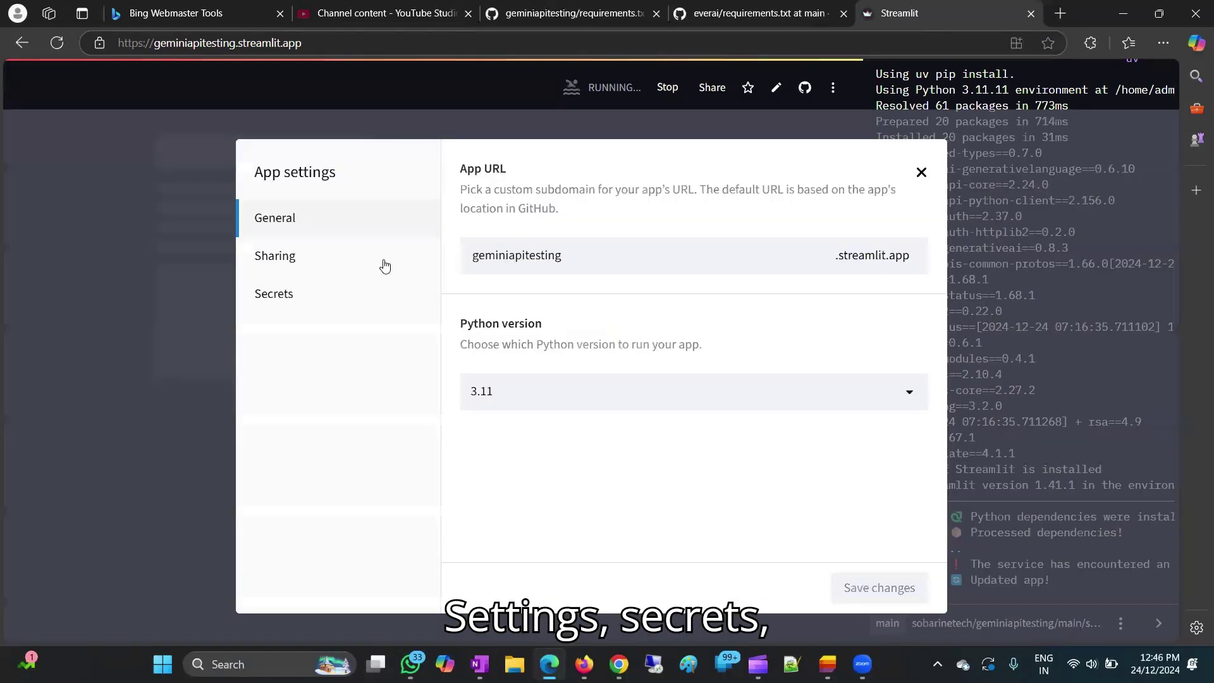
{"action": "left_click", "coordinate": [382, 295]}
{"action": "left_click", "coordinate": [517, 273]}
Copy the secret name GOOGLE_API_KEY from streamlit_app.py and enter GOOGLE_API_KEY="" in the app's secrets
{"action": "left_click", "coordinate": [506, 8]}
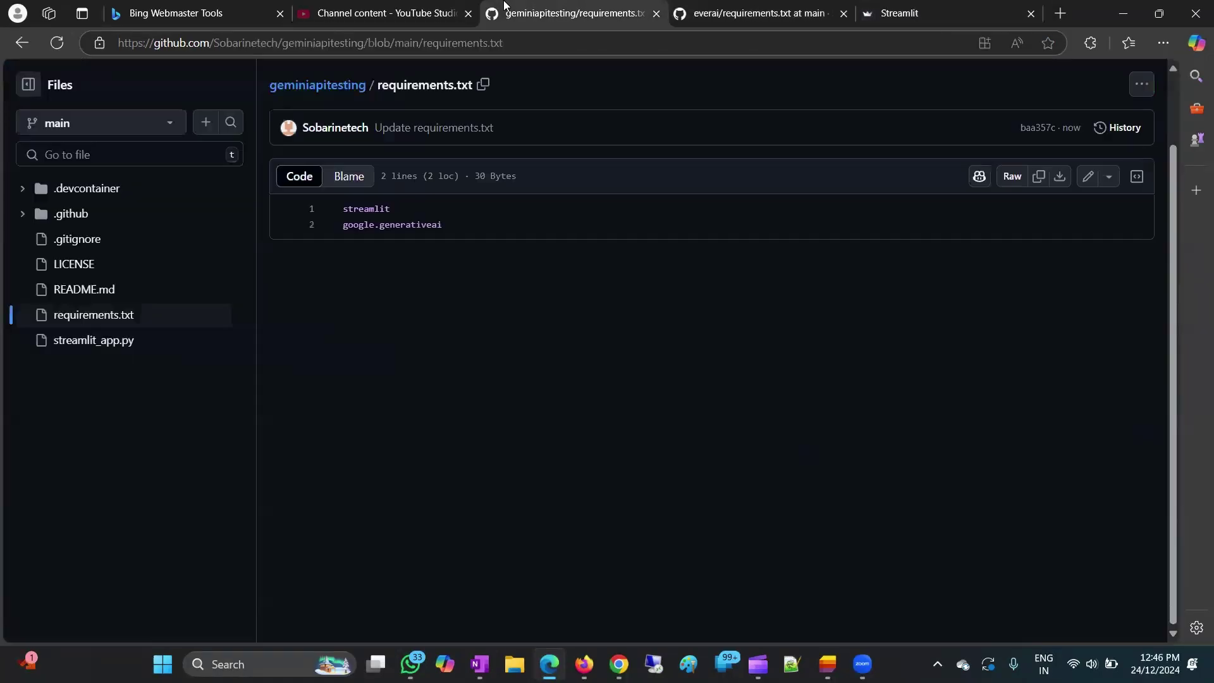
{"action": "left_click", "coordinate": [142, 342]}
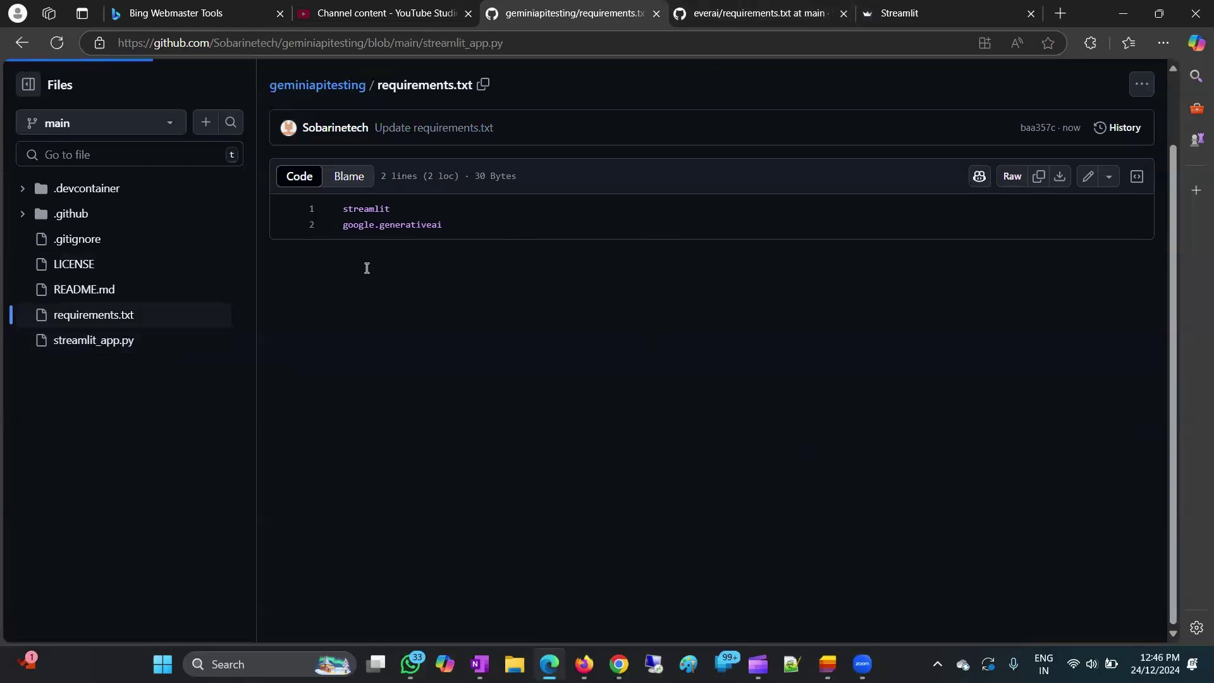
{"action": "left_click_drag", "start_coordinate": [604, 289], "coordinate": [531, 289]}
{"action": "key", "text": "ctrl+c"}
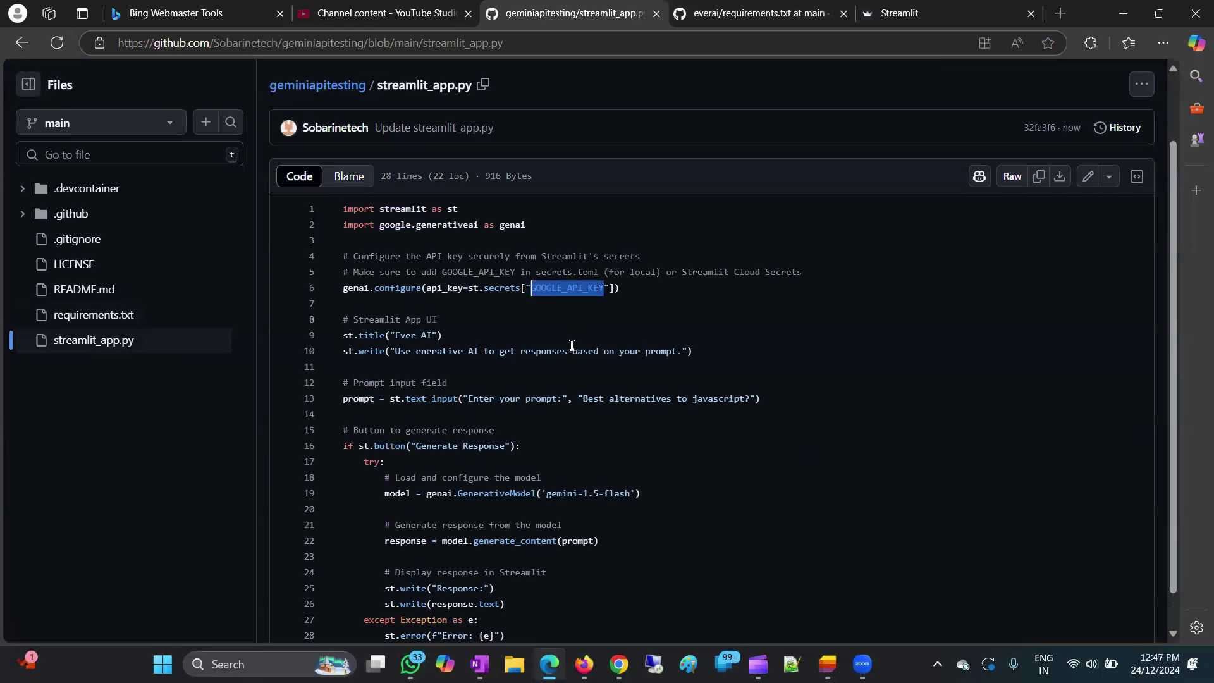
{"action": "left_click", "coordinate": [914, 8]}
{"action": "left_click", "coordinate": [632, 306]}
{"action": "key", "text": "ctrl+v"}
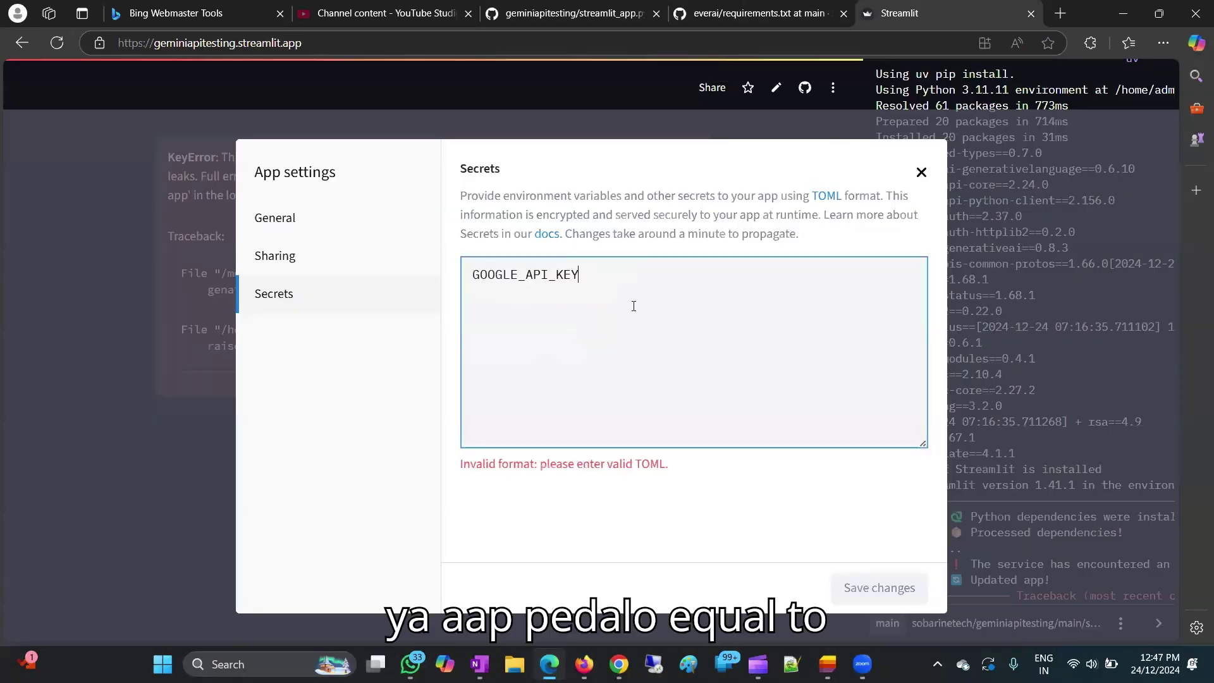
{"action": "type", "text": "=\"\""}
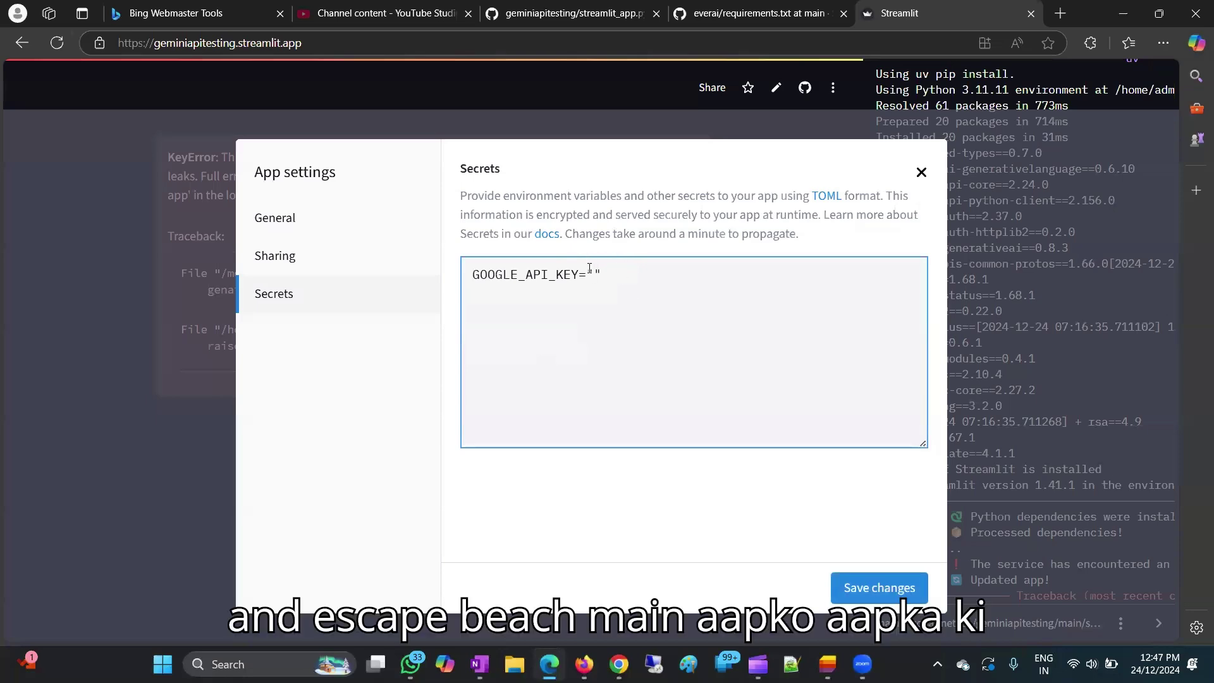
In Chrome's Google AI Studio, choose the Ever technologies project for a new API key, and return to the Streamlit app in Edge
{"action": "left_click", "coordinate": [619, 665]}
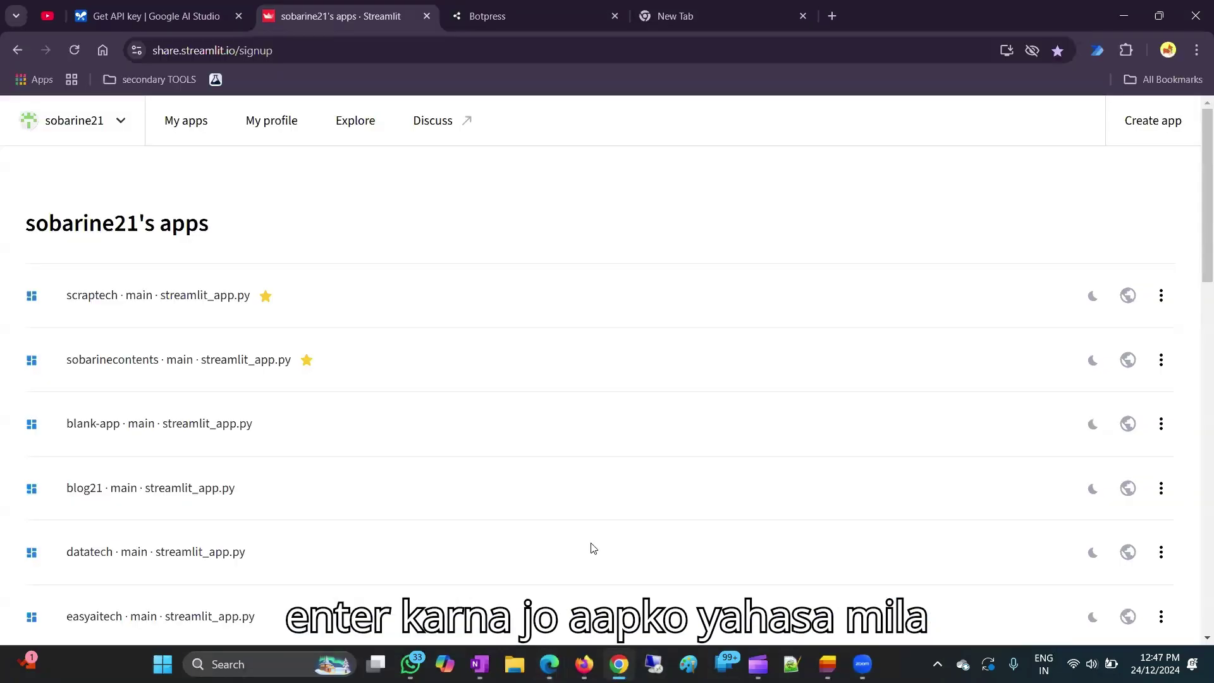
{"action": "left_click", "coordinate": [151, 16]}
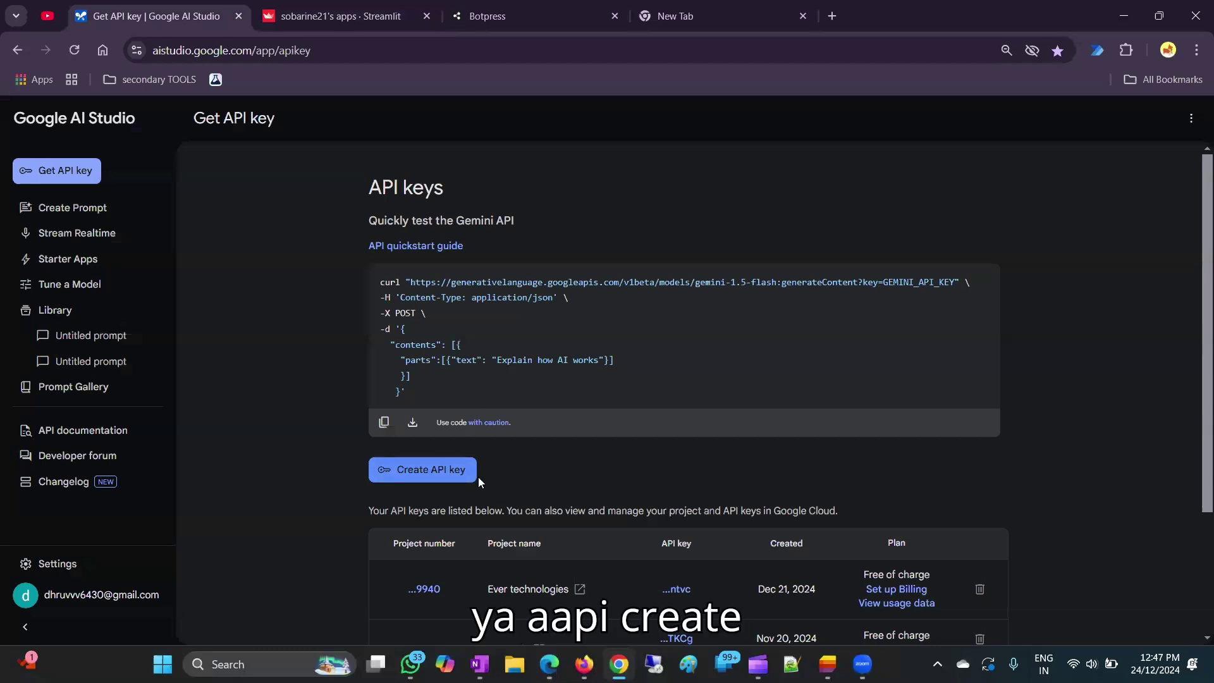
{"action": "left_click", "coordinate": [447, 470]}
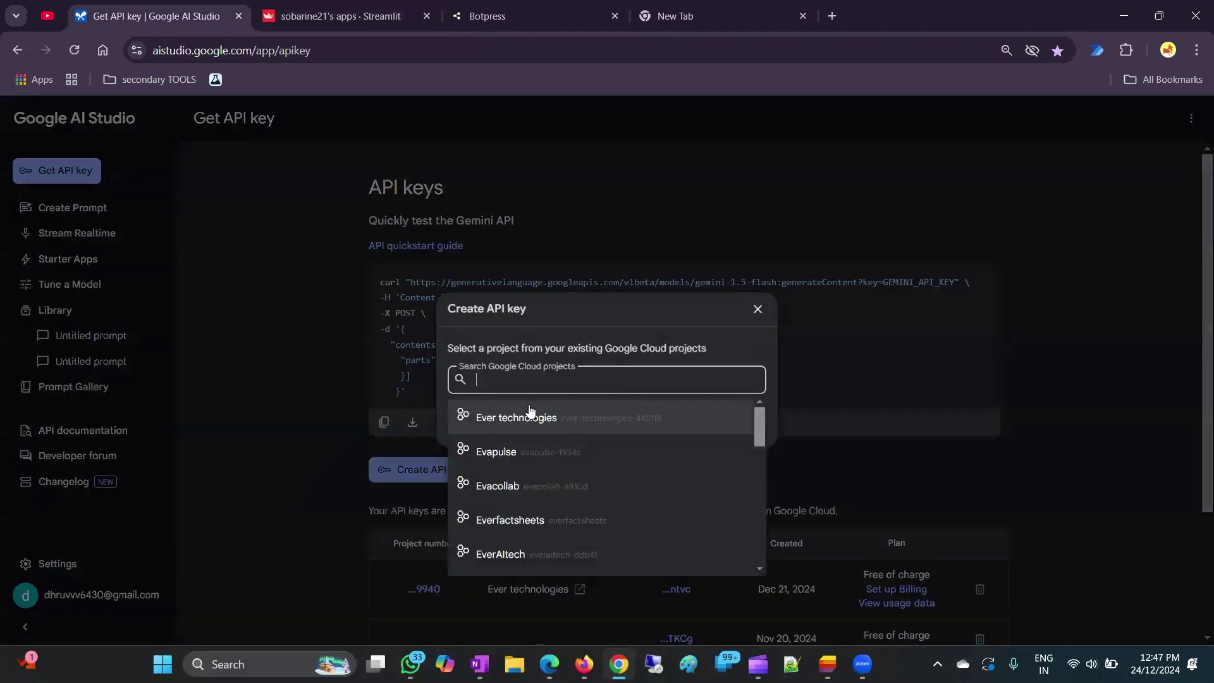
{"action": "left_click", "coordinate": [531, 415]}
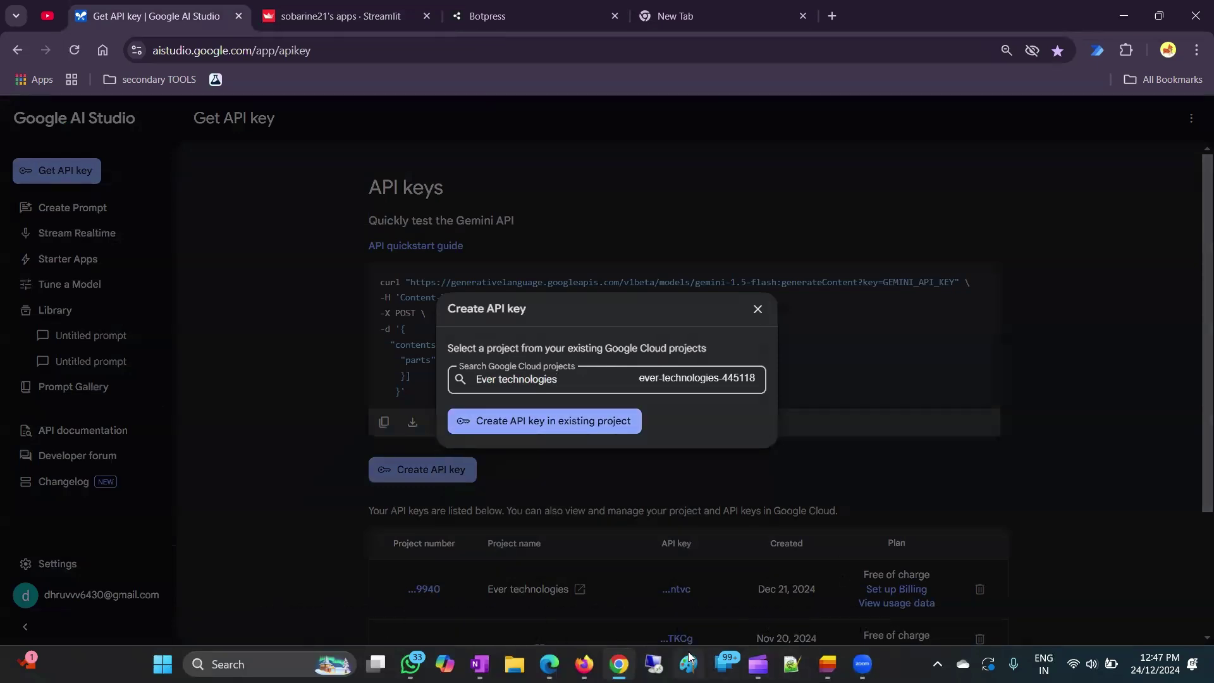
{"action": "mouse_move", "coordinate": [549, 664]}
{"action": "left_click", "coordinate": [566, 582]}
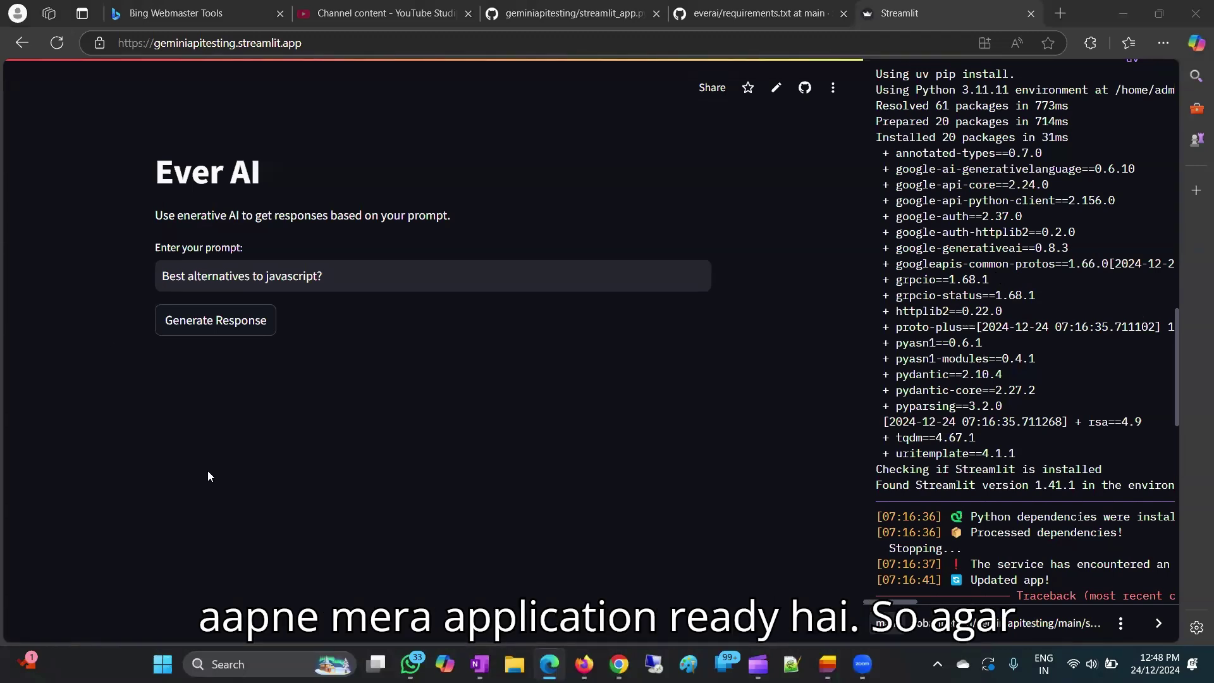
Generate a response to the prompt "Best alternatives to javascript?" in the Ever AI app and review the full answer
{"action": "left_click_drag", "start_coordinate": [155, 172], "coordinate": [561, 364]}
{"action": "left_click", "coordinate": [188, 259]}
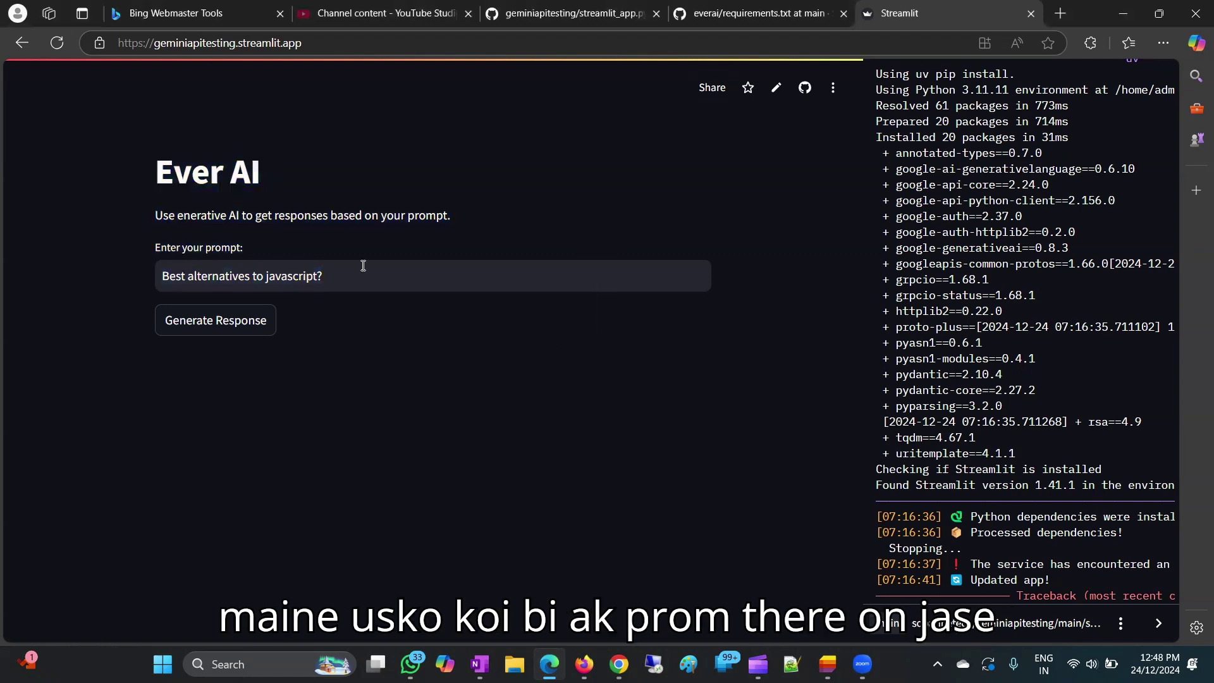
{"action": "left_click_drag", "start_coordinate": [162, 276], "coordinate": [324, 390]}
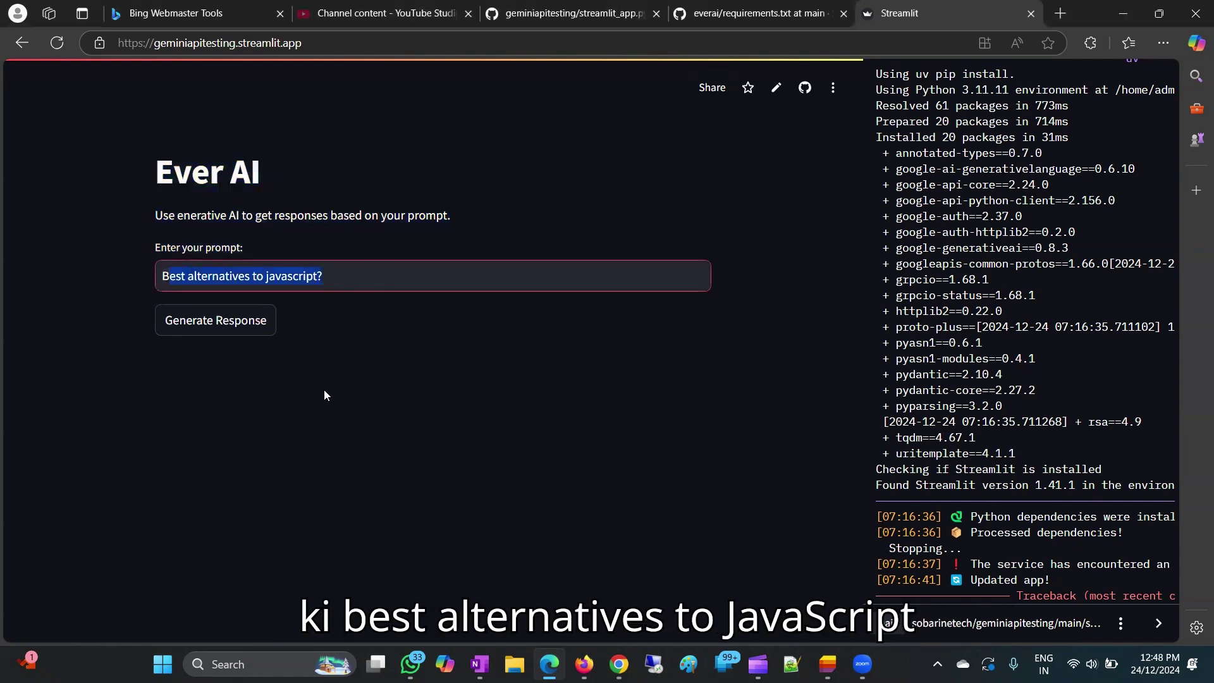
{"action": "left_click", "coordinate": [194, 323]}
{"action": "left_click_drag", "start_coordinate": [265, 185], "coordinate": [651, 112]}
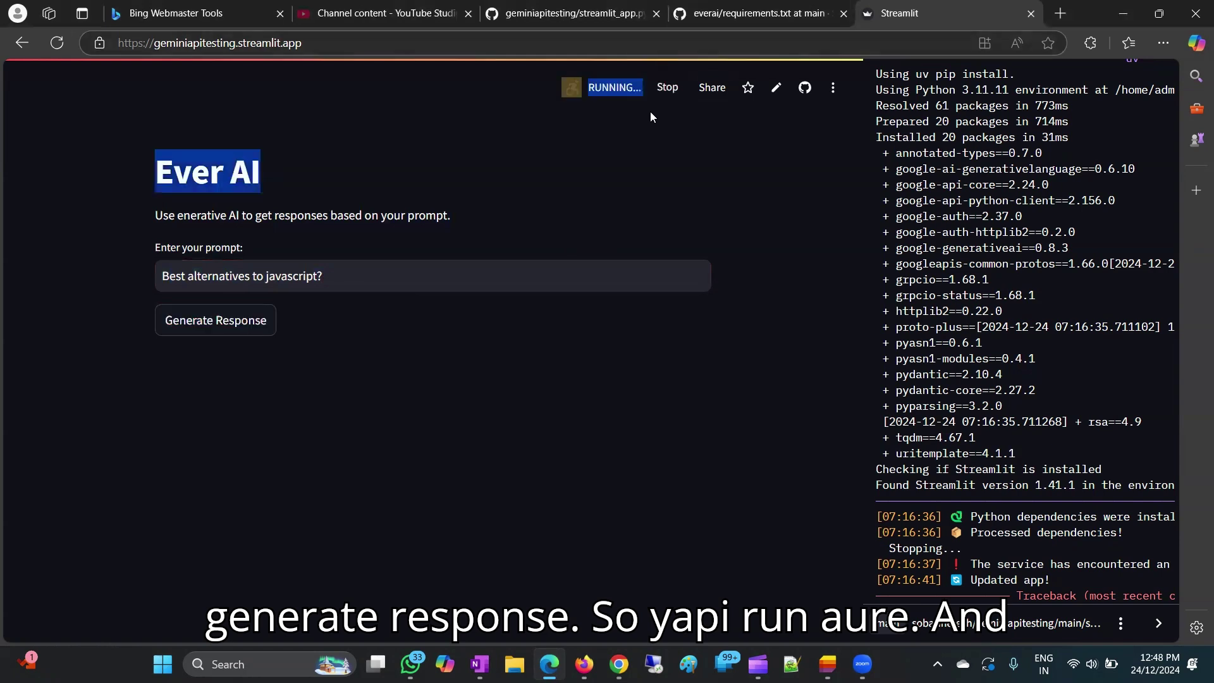
{"action": "left_click", "coordinate": [372, 199]}
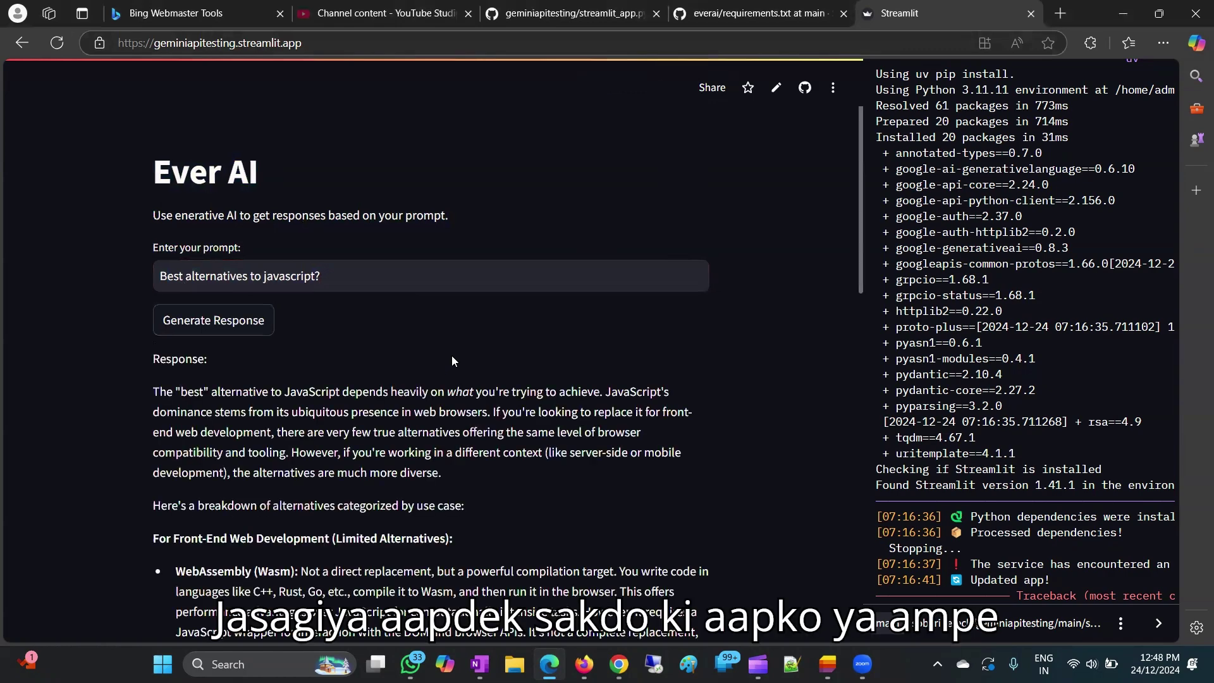
{"action": "scroll", "coordinate": [318, 550], "scroll_direction": "down", "scroll_amount": 10}
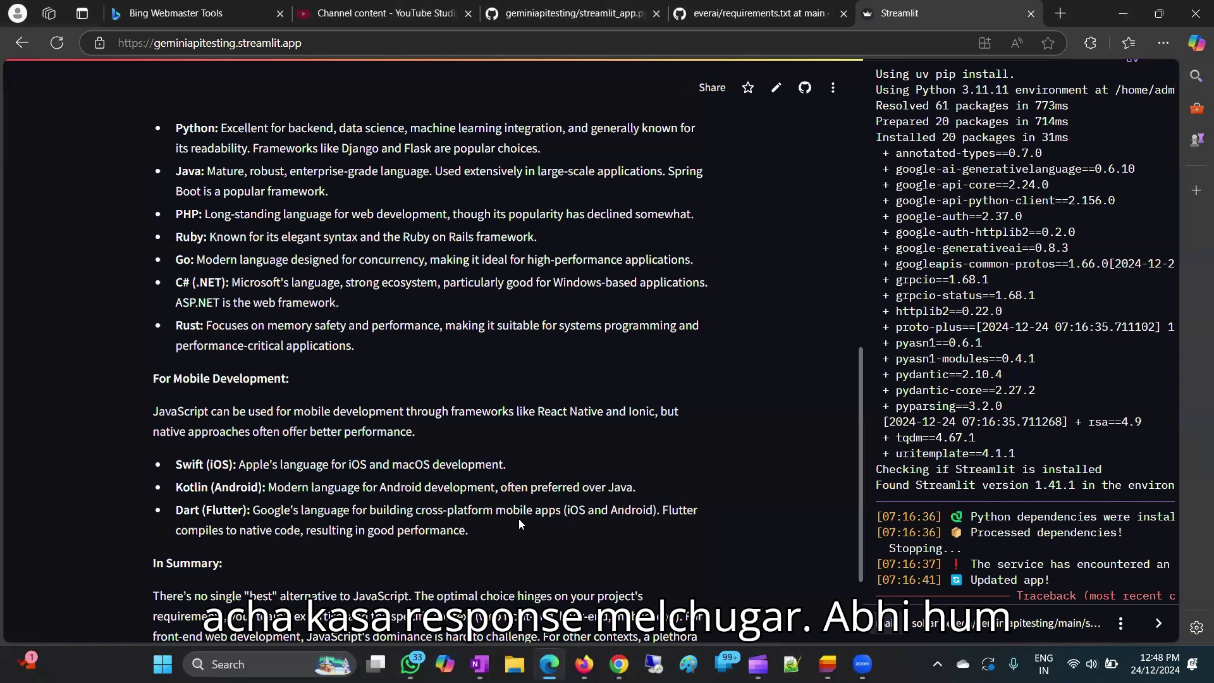
{"action": "scroll", "coordinate": [520, 524], "scroll_direction": "down", "scroll_amount": 2}
{"action": "left_click_drag", "start_coordinate": [557, 560], "coordinate": [230, 248]}
{"action": "scroll", "coordinate": [230, 248], "scroll_direction": "up", "scroll_amount": 6}
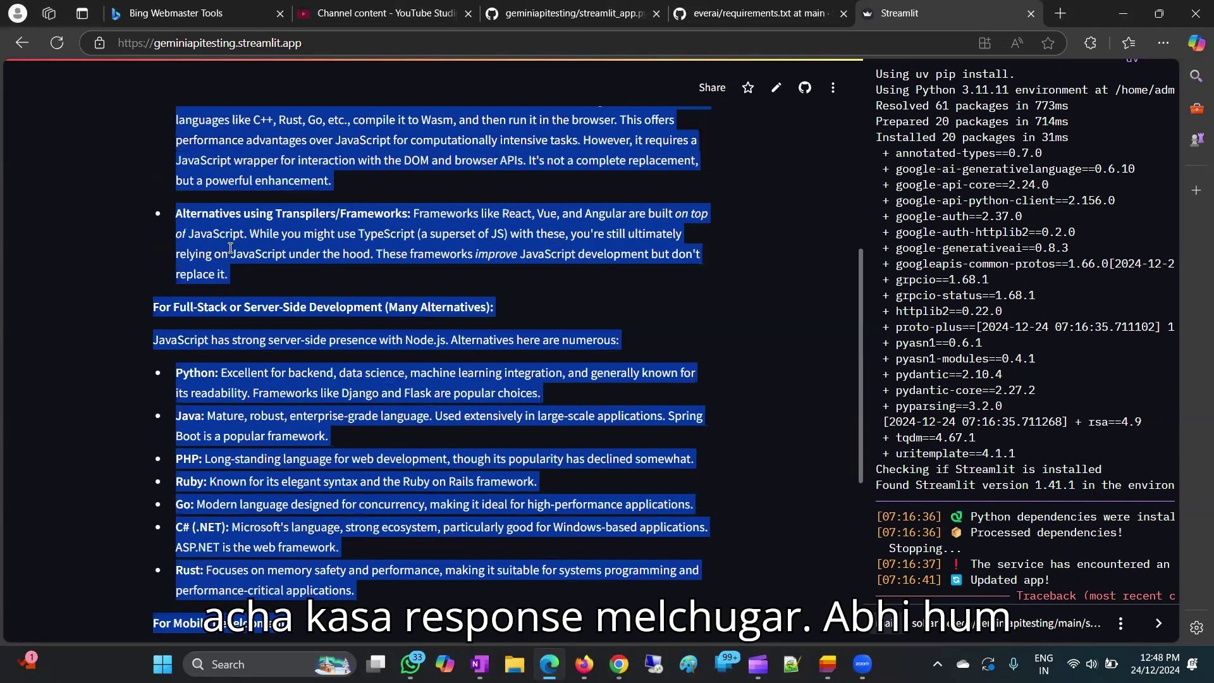
{"action": "left_click", "coordinate": [699, 549]}
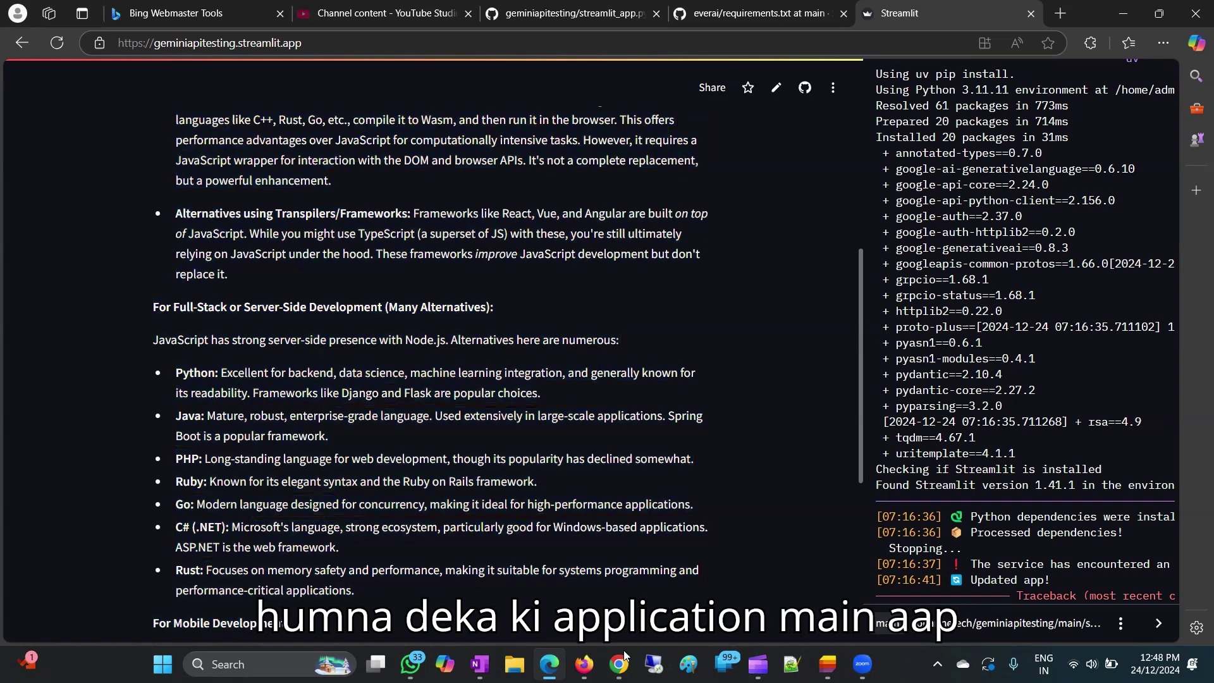
Switch to Google AI Studio in Chrome and dismiss the API key creation dialog
{"action": "mouse_move", "coordinate": [625, 654]}
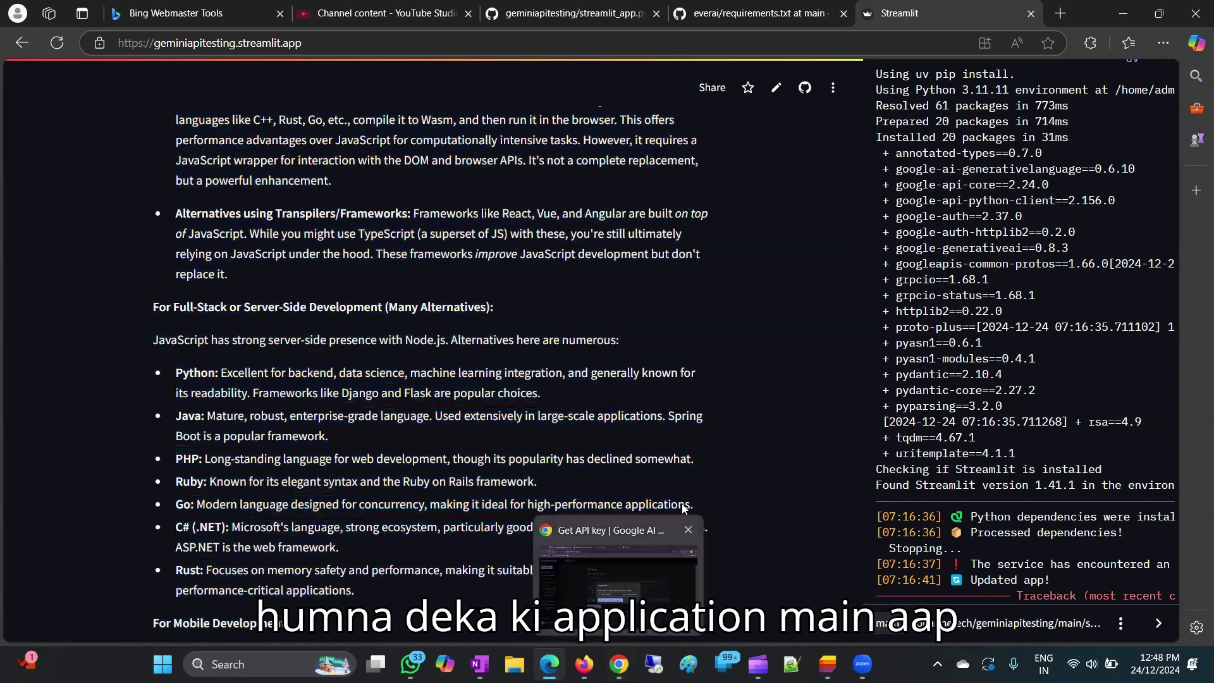
{"action": "left_click", "coordinate": [617, 569]}
{"action": "left_click", "coordinate": [759, 315]}
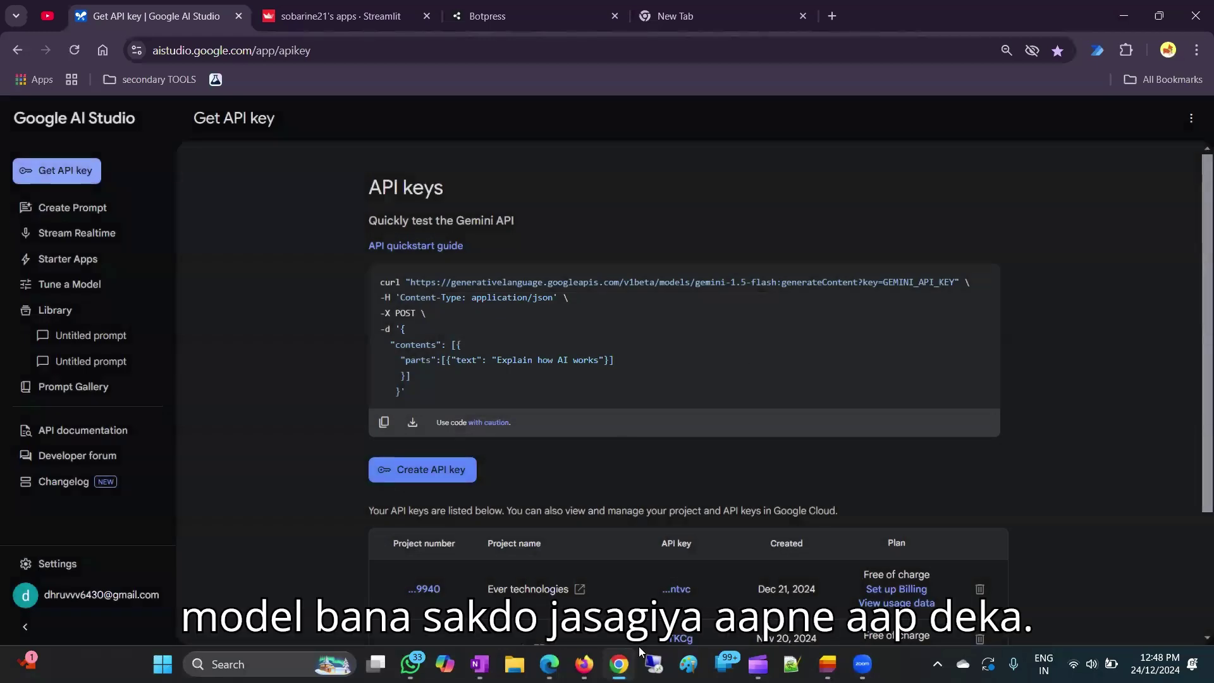
In Edge, change the st.title text in GitHub's streamlit_app.py to "Created by" followed by the creator's first name, and commit the change
{"action": "key", "text": "alt+Tab"}
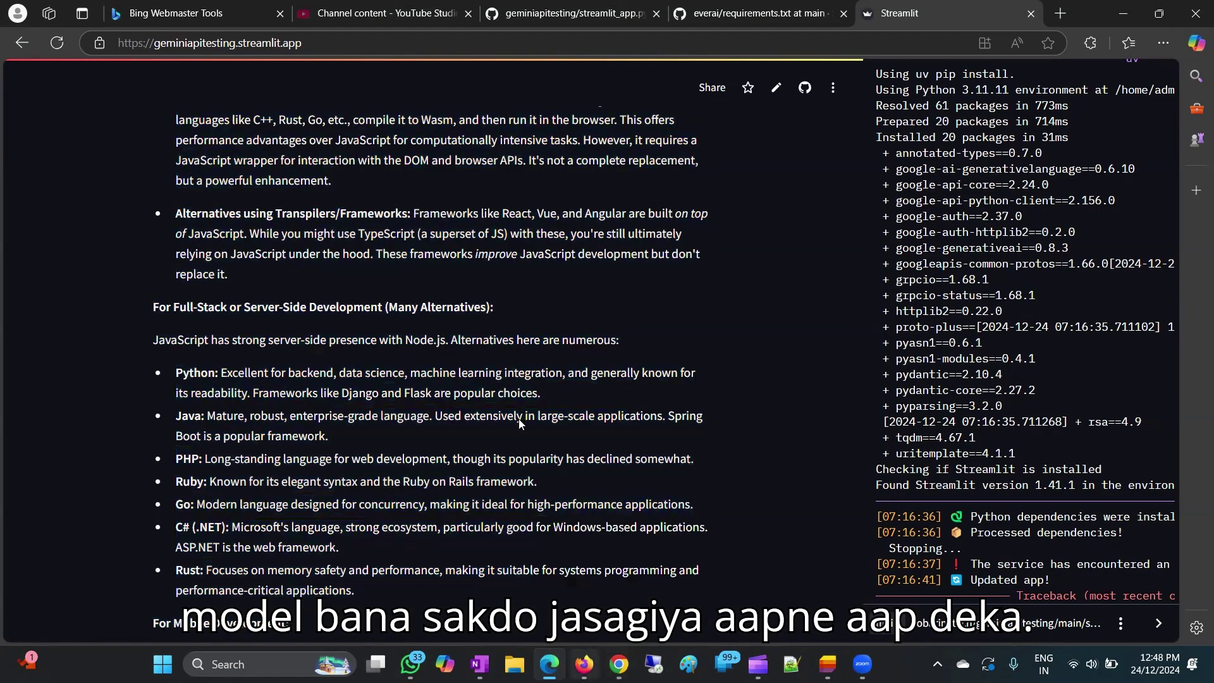
{"action": "scroll", "coordinate": [605, 284], "scroll_direction": "up", "scroll_amount": 7}
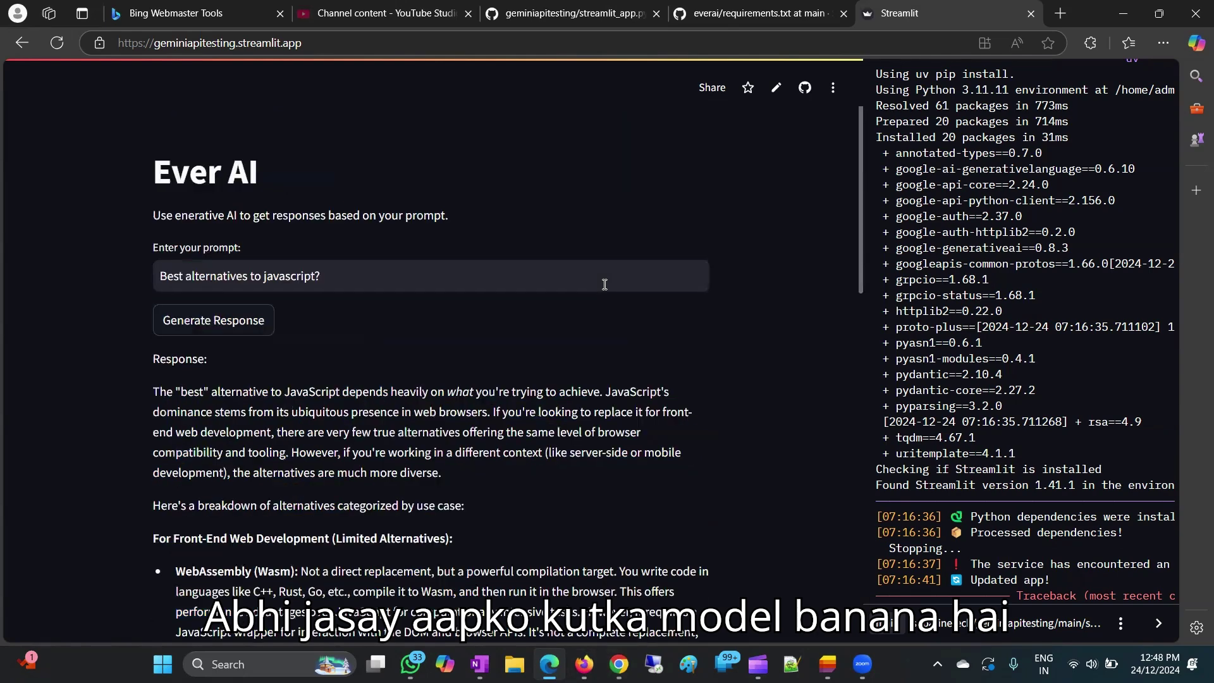
{"action": "left_click", "coordinate": [604, 12]}
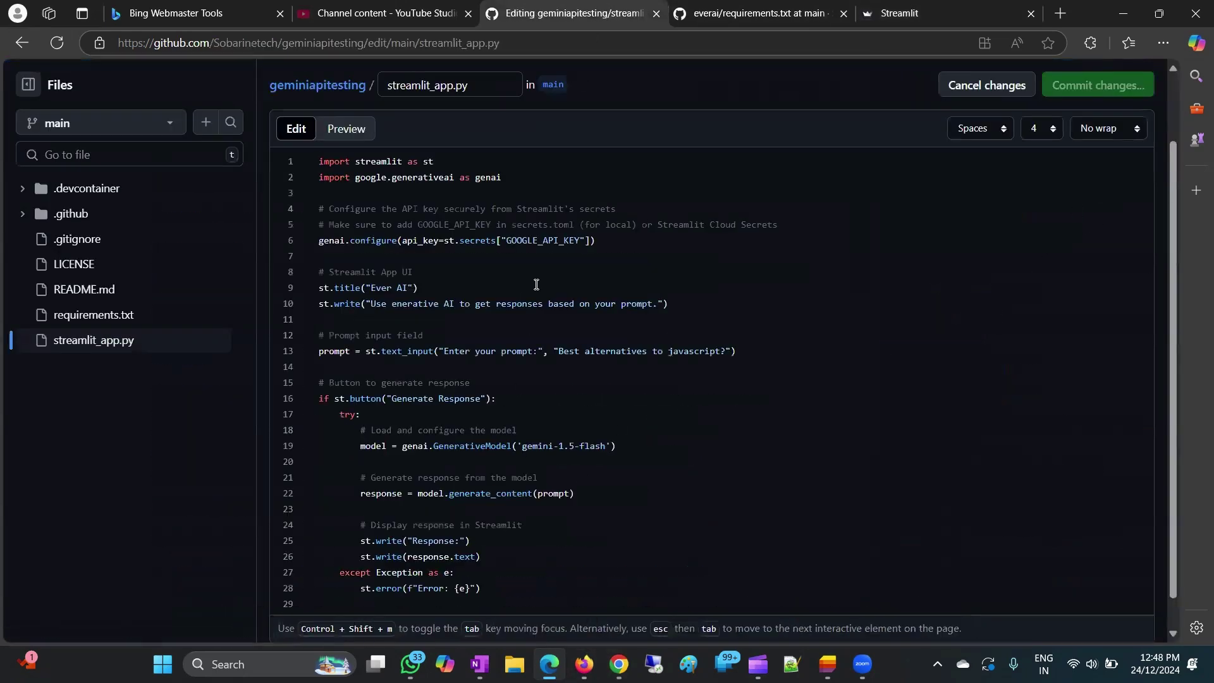
{"action": "left_click_drag", "start_coordinate": [409, 288], "coordinate": [372, 288]}
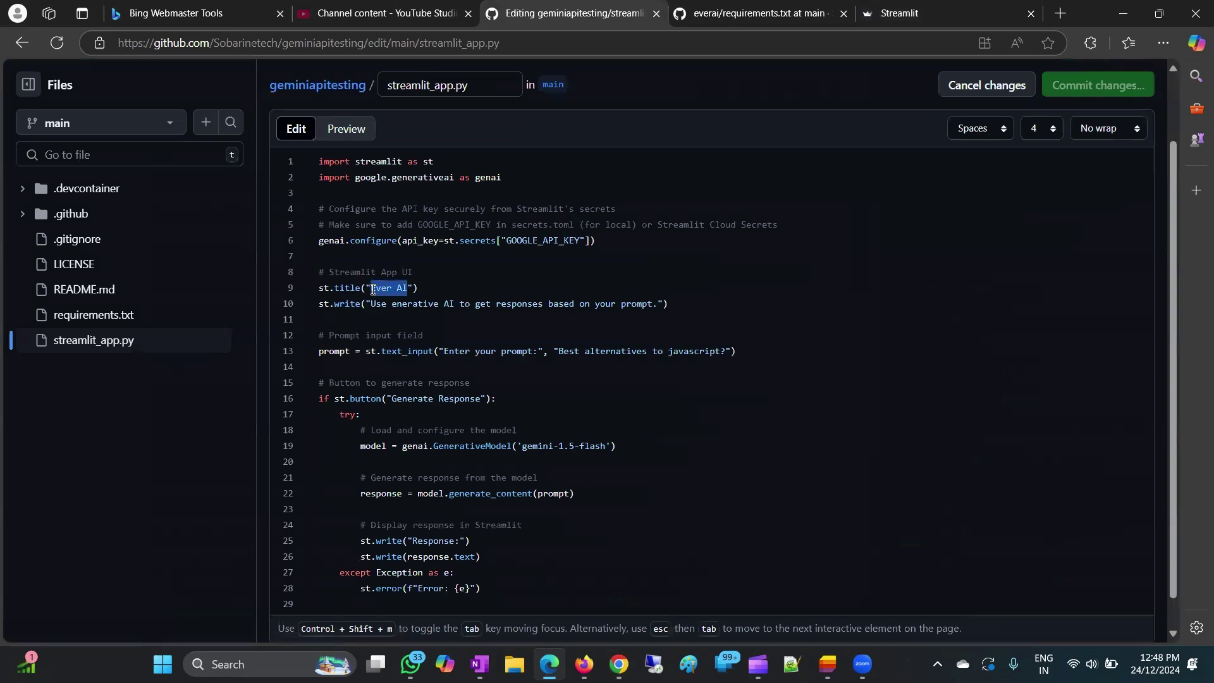
{"action": "key", "text": "Caps_Lock"}
{"action": "type", "text": "Ereated by"}
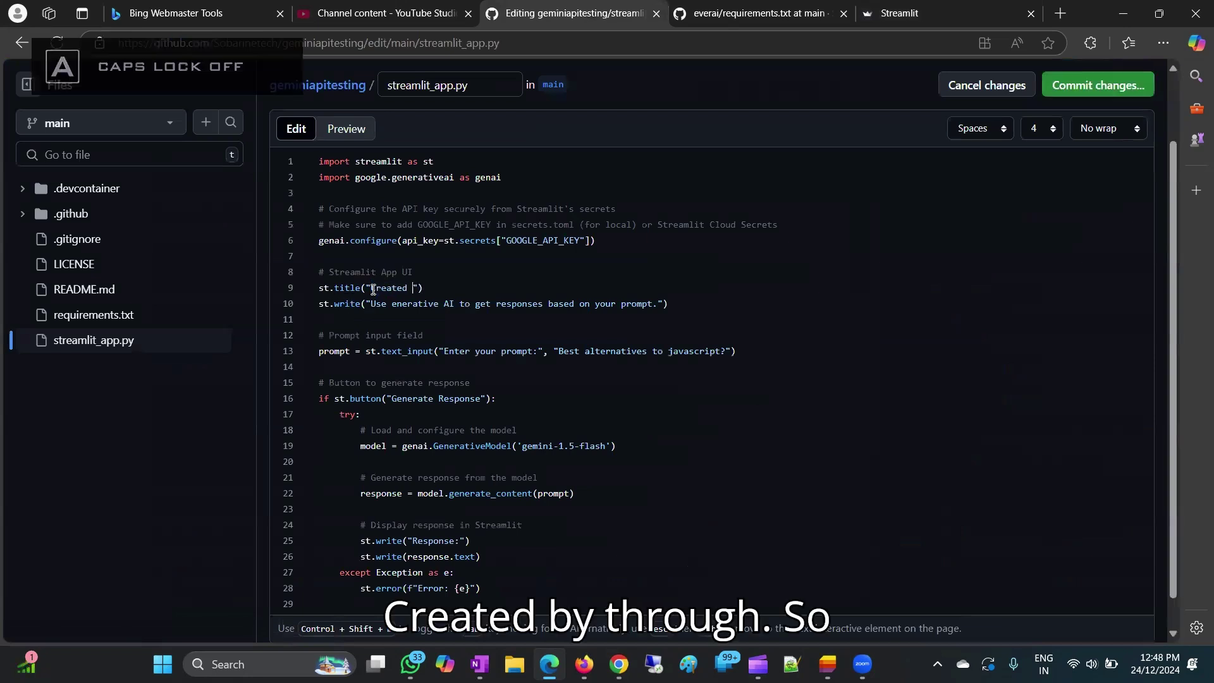
{"action": "key", "text": "Caps_Lock"}
{"action": "type", "text": "D"}
{"action": "key", "text": "Caps_Lock"}
{"action": "type", "text": "hruv"}
{"action": "left_click", "coordinate": [1098, 84]}
{"action": "left_click", "coordinate": [737, 522]}
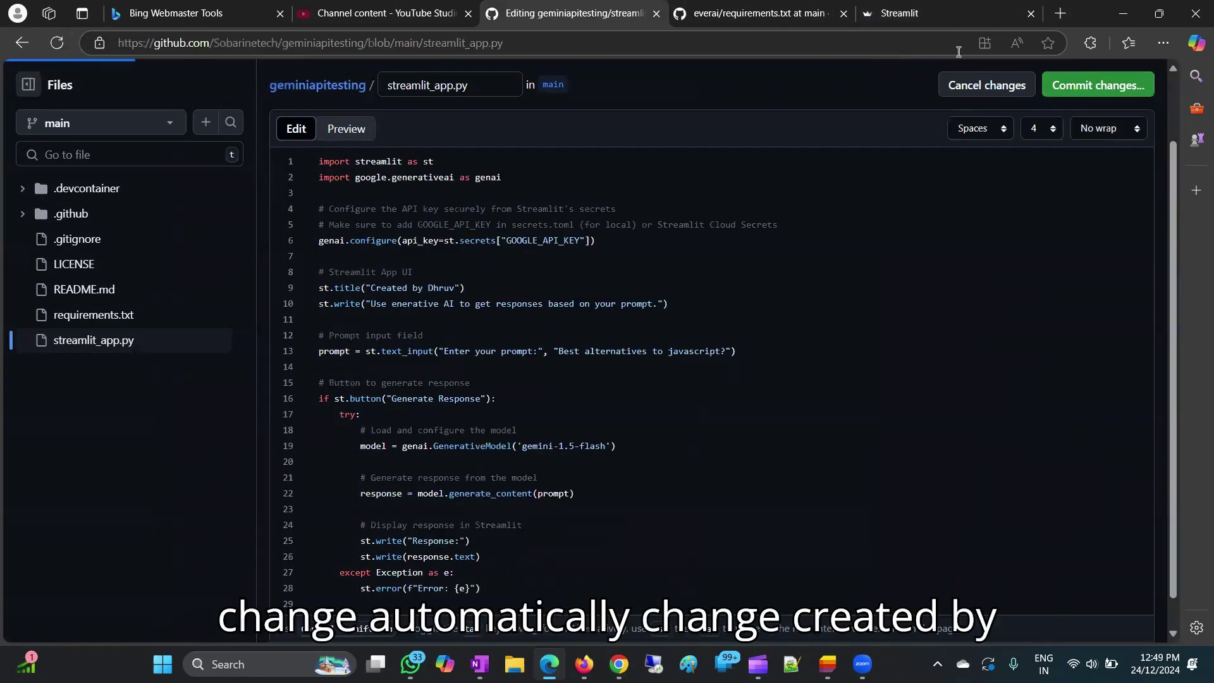
Check the title in the deployed geminiapitesting Streamlit app and return to streamlit_app.py on GitHub
{"action": "left_click", "coordinate": [898, 12]}
{"action": "left_click_drag", "start_coordinate": [207, 199], "coordinate": [423, 184]}
{"action": "left_click", "coordinate": [695, 519]}
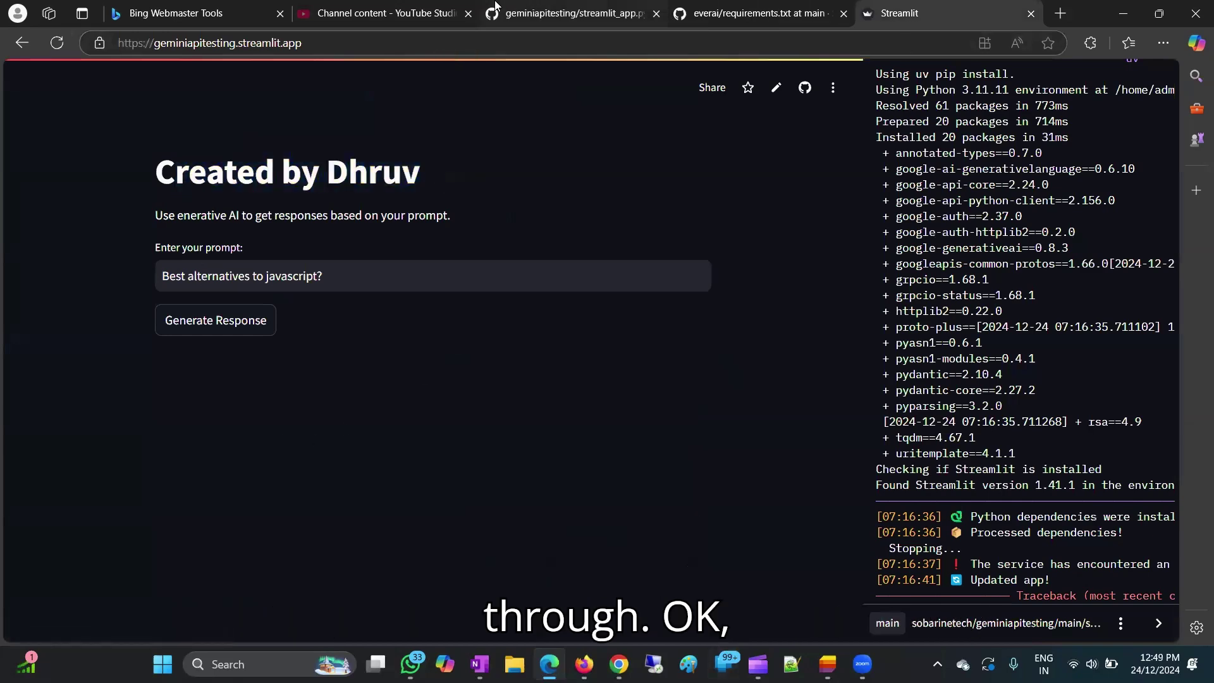
{"action": "left_click", "coordinate": [557, 11]}
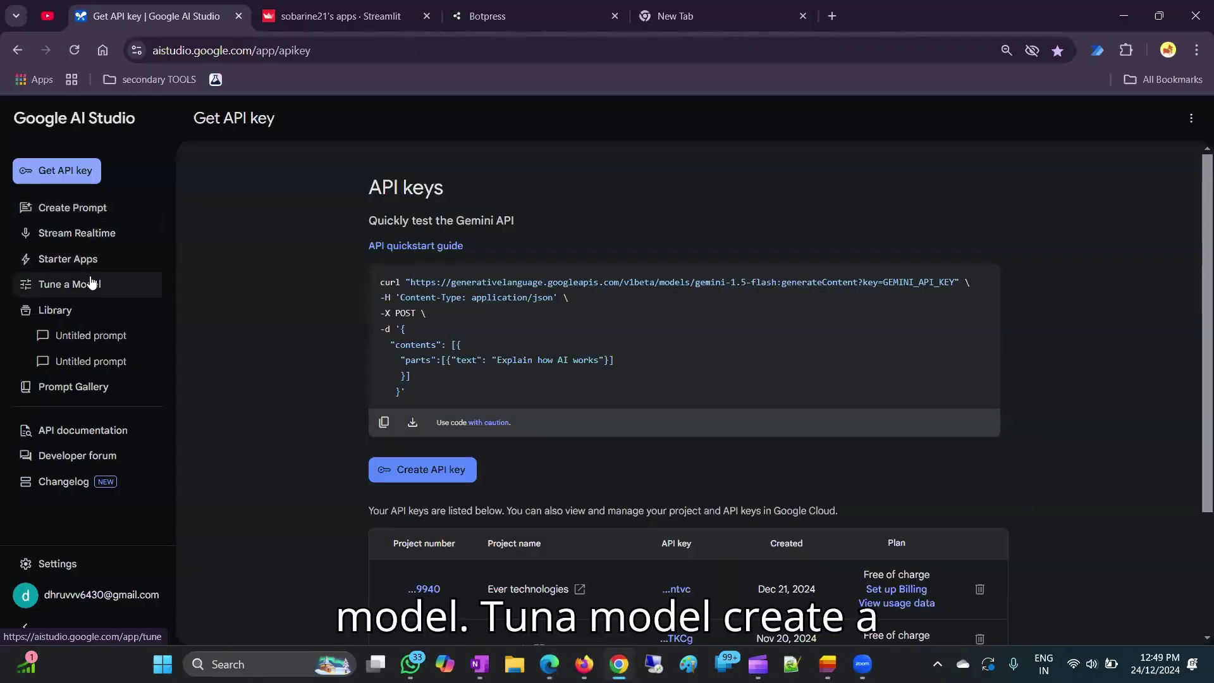
In Chrome's Google AI Studio, view the model tuning page and examine the Python code of a new prompt
{"action": "left_click", "coordinate": [90, 284]}
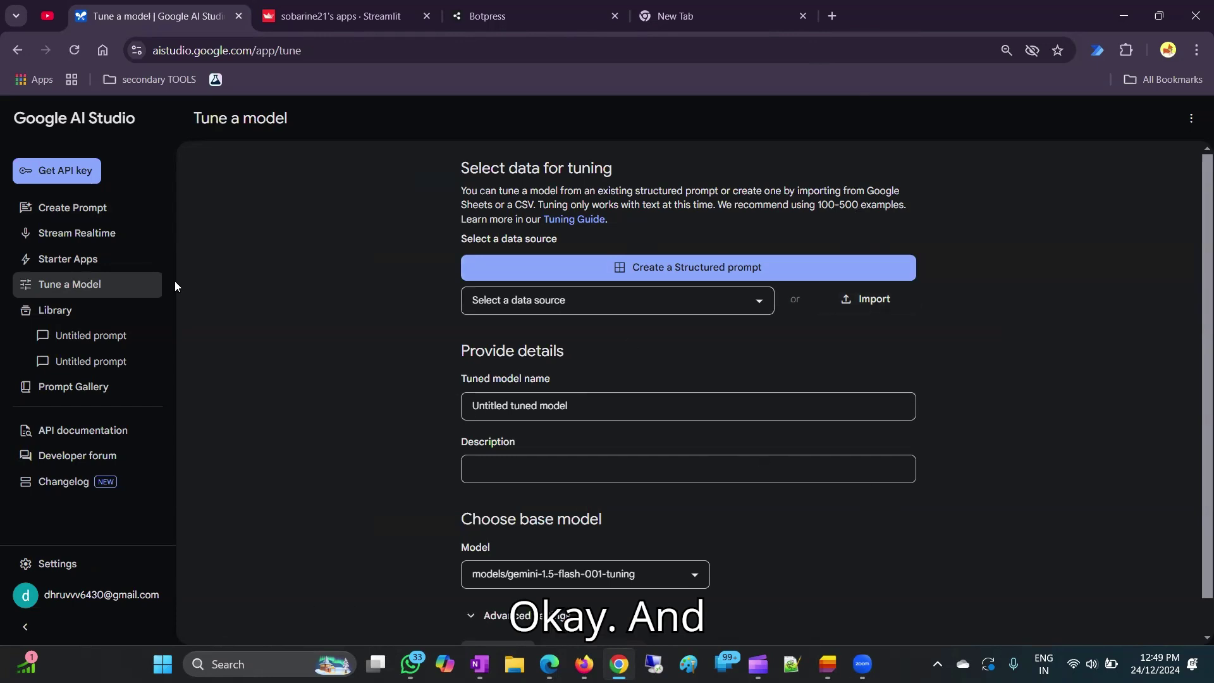
{"action": "left_click", "coordinate": [57, 206]}
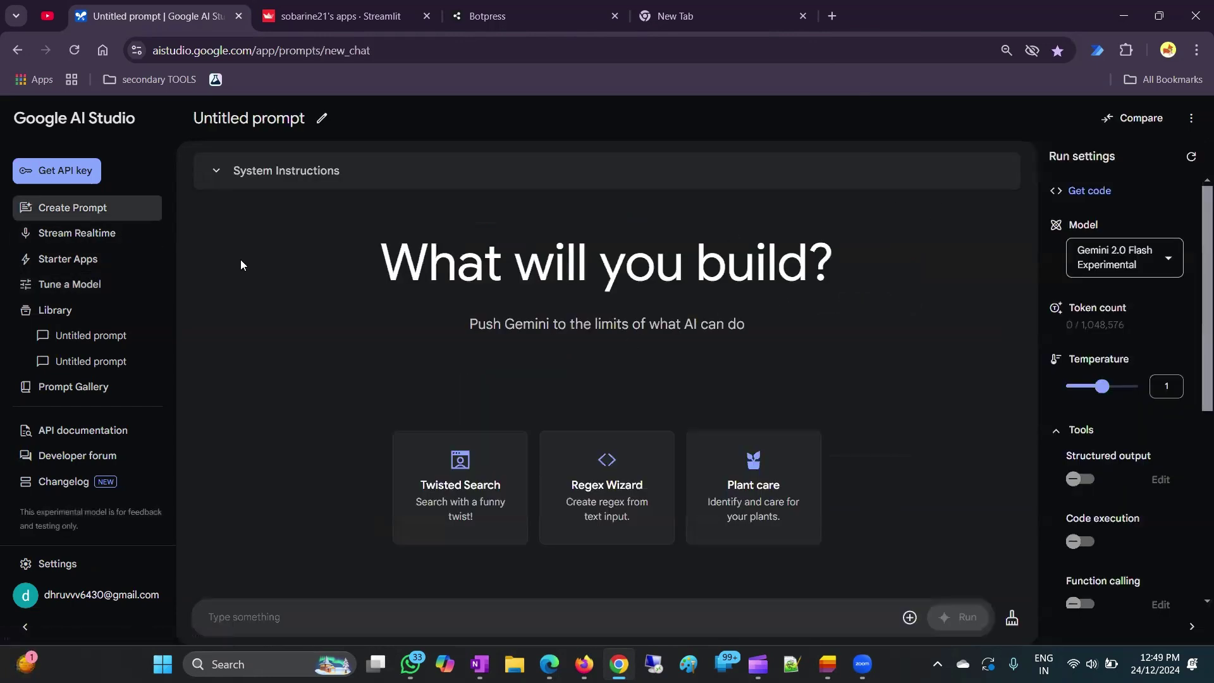
{"action": "left_click", "coordinate": [1089, 190]}
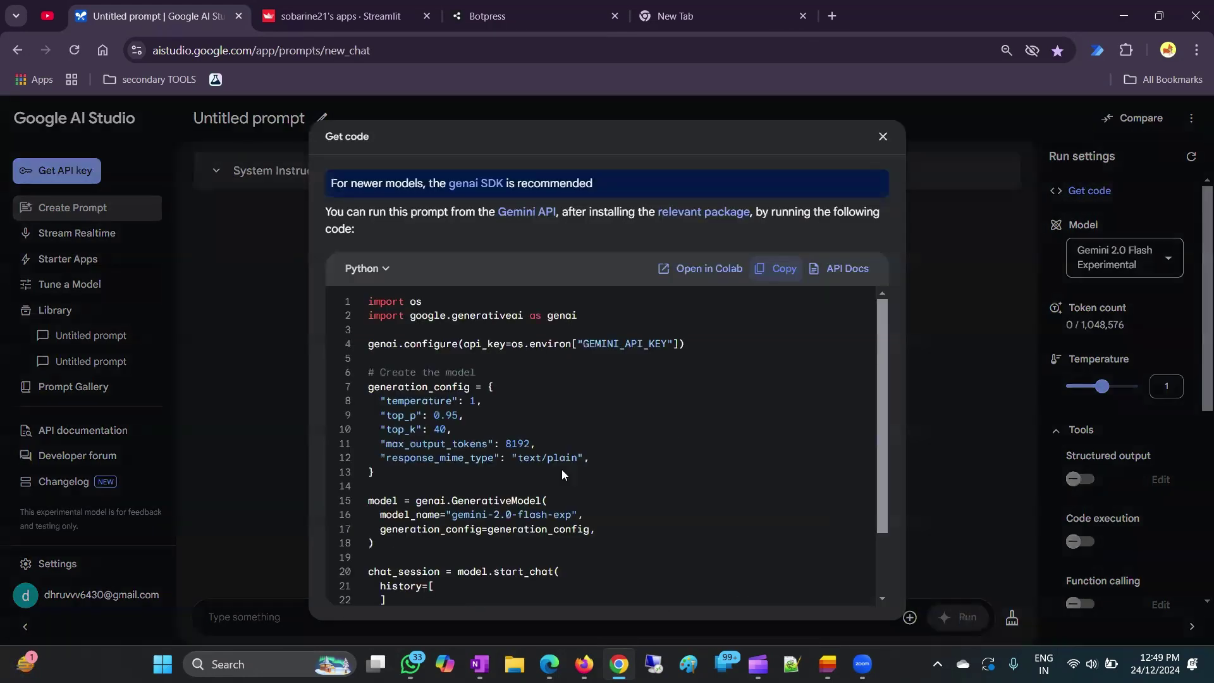
{"action": "left_click", "coordinate": [883, 136]}
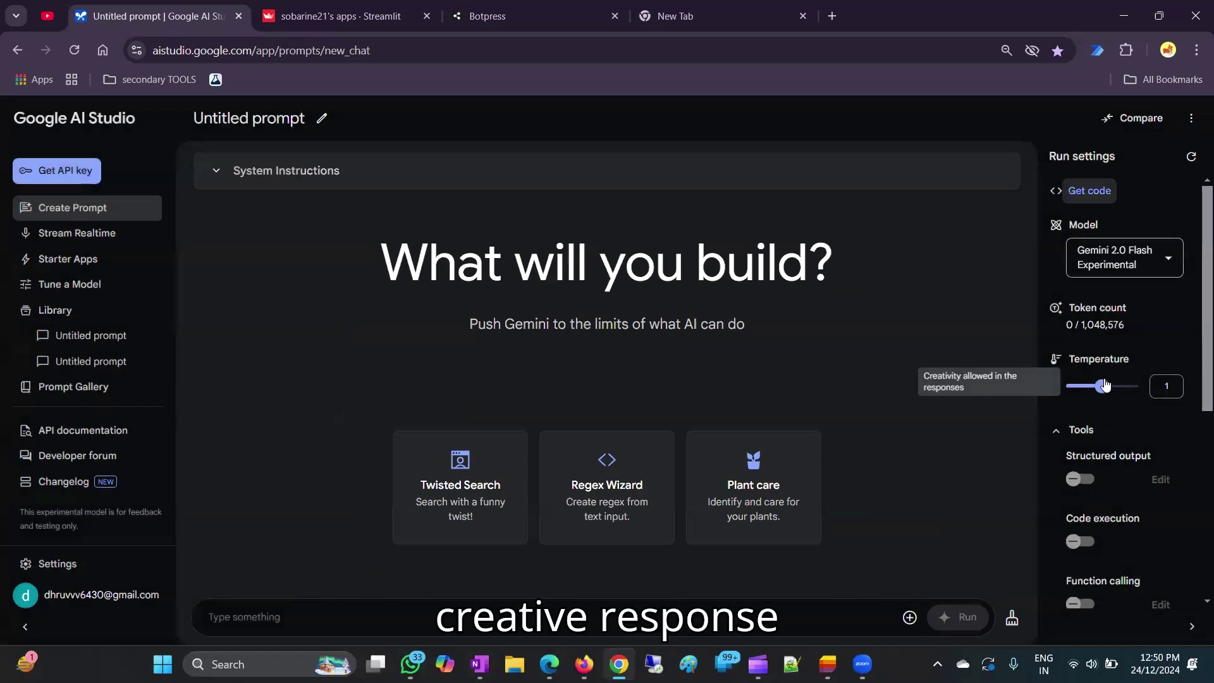
Set the new prompt's temperature to 2 and enable structured output in its run settings
{"action": "left_click_drag", "start_coordinate": [1105, 385], "coordinate": [1139, 389]}
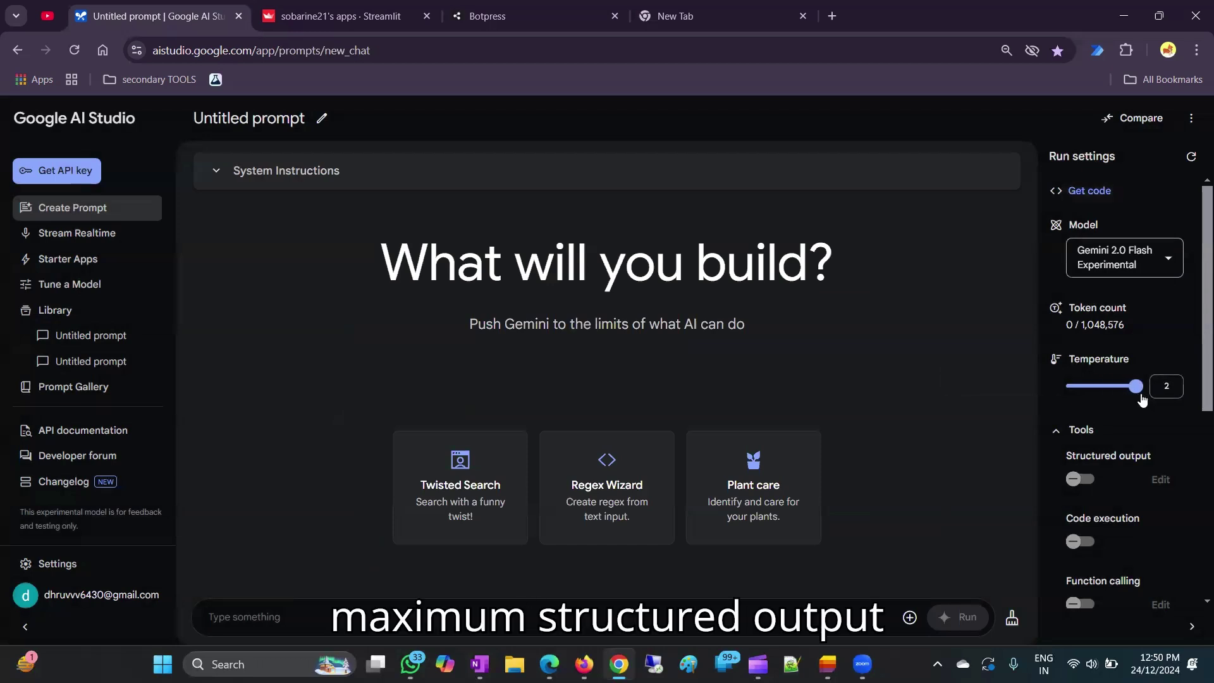
{"action": "scroll", "coordinate": [1136, 405], "scroll_direction": "down", "scroll_amount": 4}
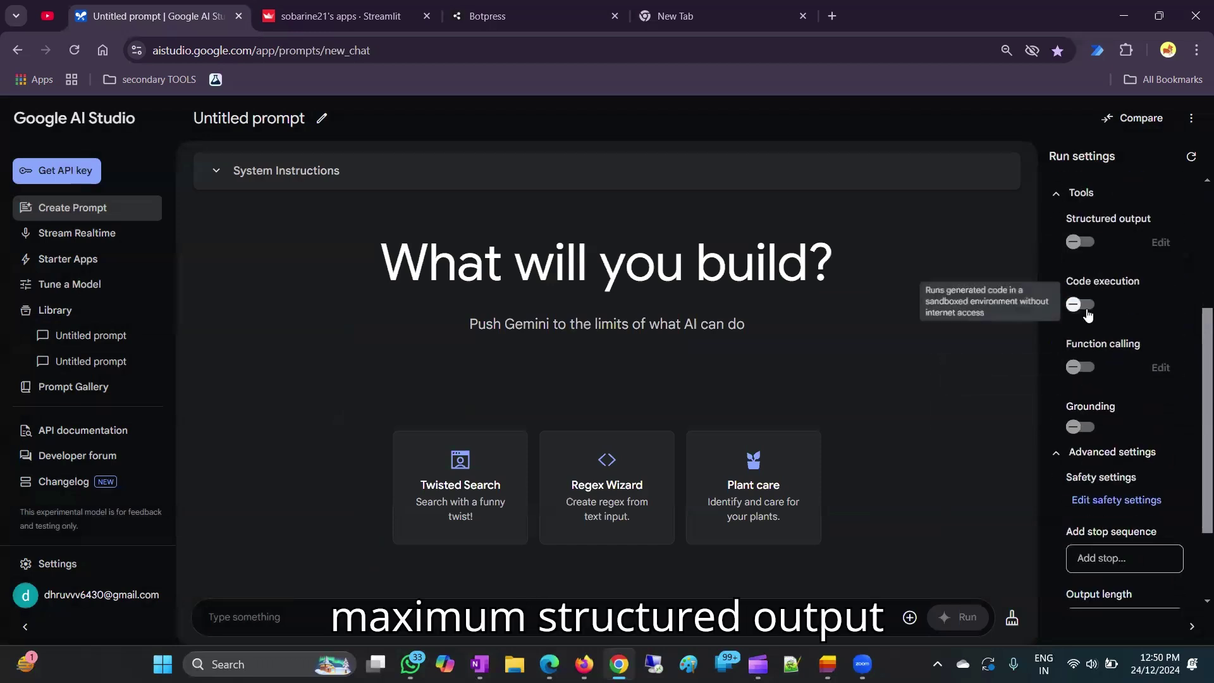
{"action": "left_click", "coordinate": [1076, 239]}
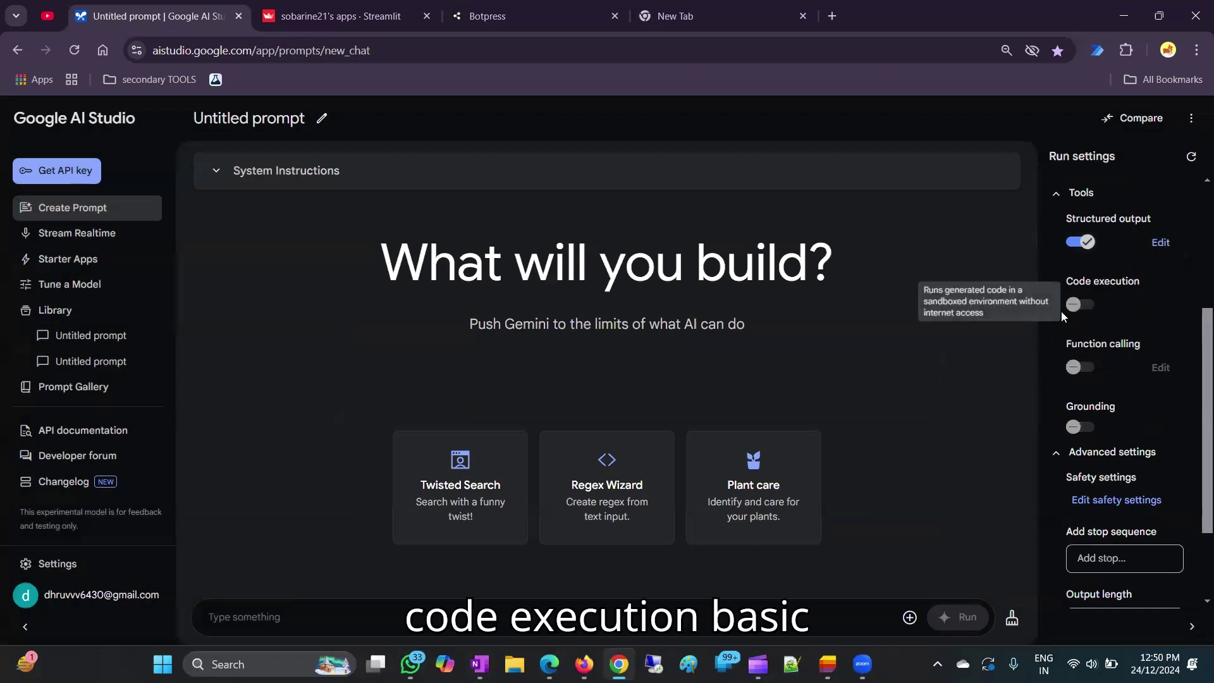
{"action": "scroll", "coordinate": [1144, 472], "scroll_direction": "up", "scroll_amount": 2}
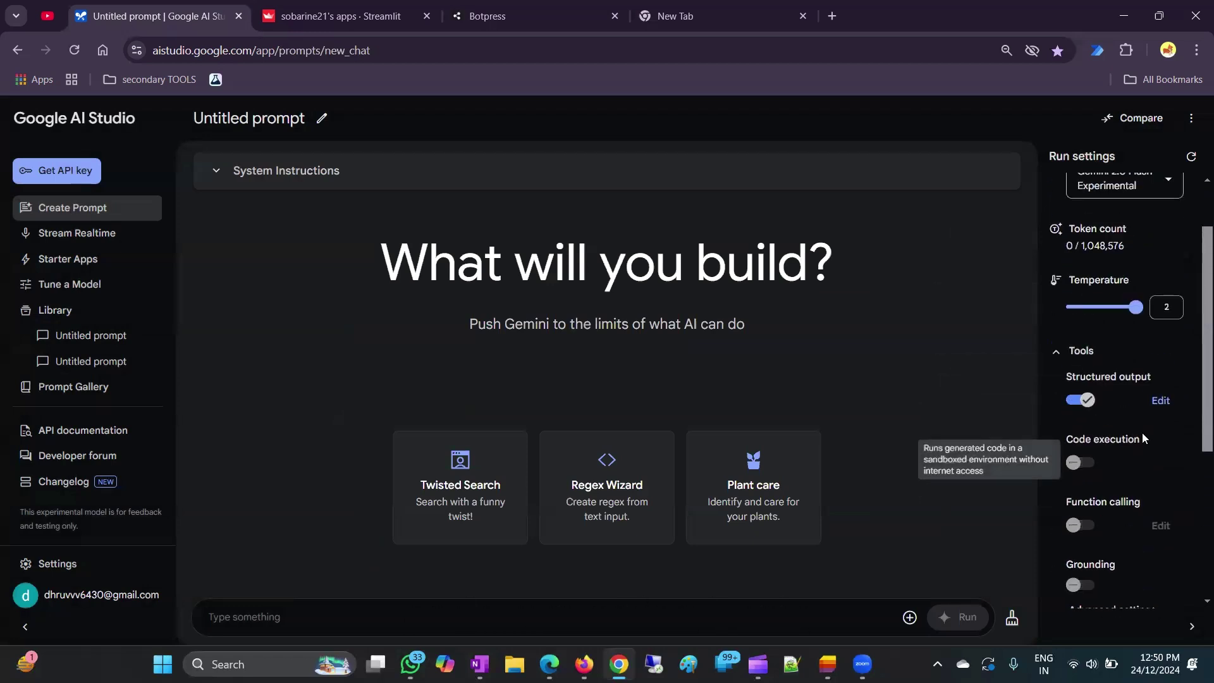
{"action": "scroll", "coordinate": [1142, 432], "scroll_direction": "up", "scroll_amount": 2}
Examine the prompt's model and advanced settings, including the safety settings for each harm category, and close the safety dialog
{"action": "mouse_move", "coordinate": [1116, 254]}
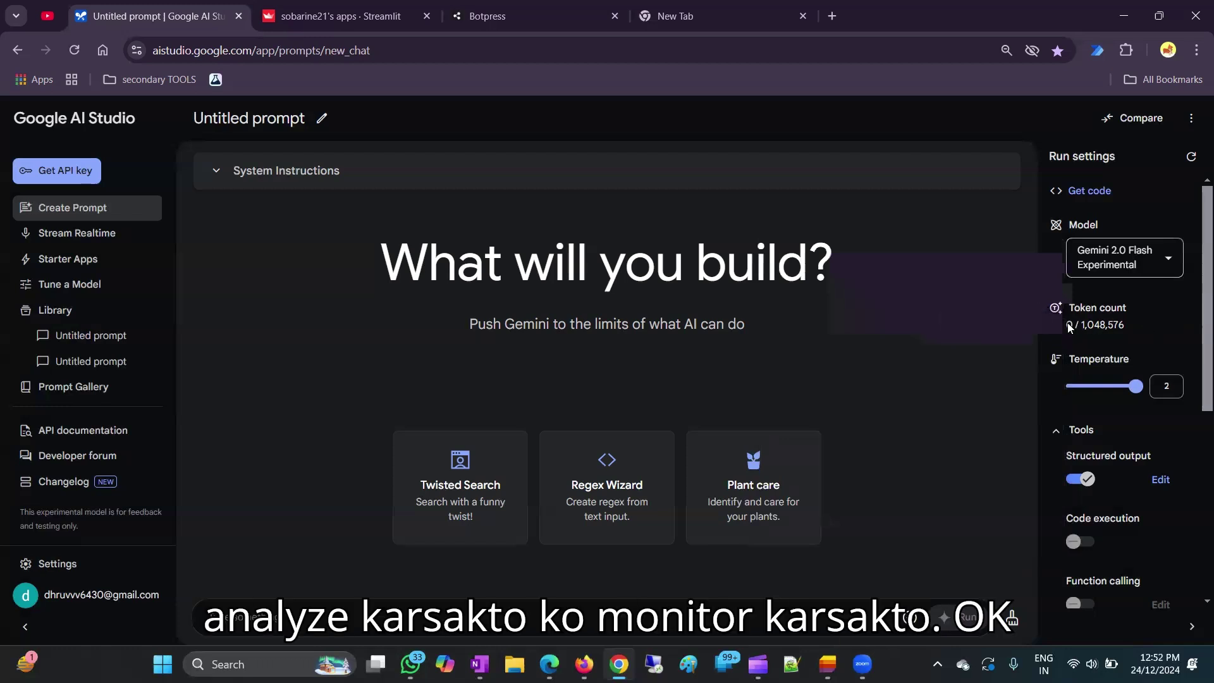
{"action": "scroll", "coordinate": [1171, 531], "scroll_direction": "down", "scroll_amount": 4}
{"action": "scroll", "coordinate": [1171, 532], "scroll_direction": "down", "scroll_amount": 2}
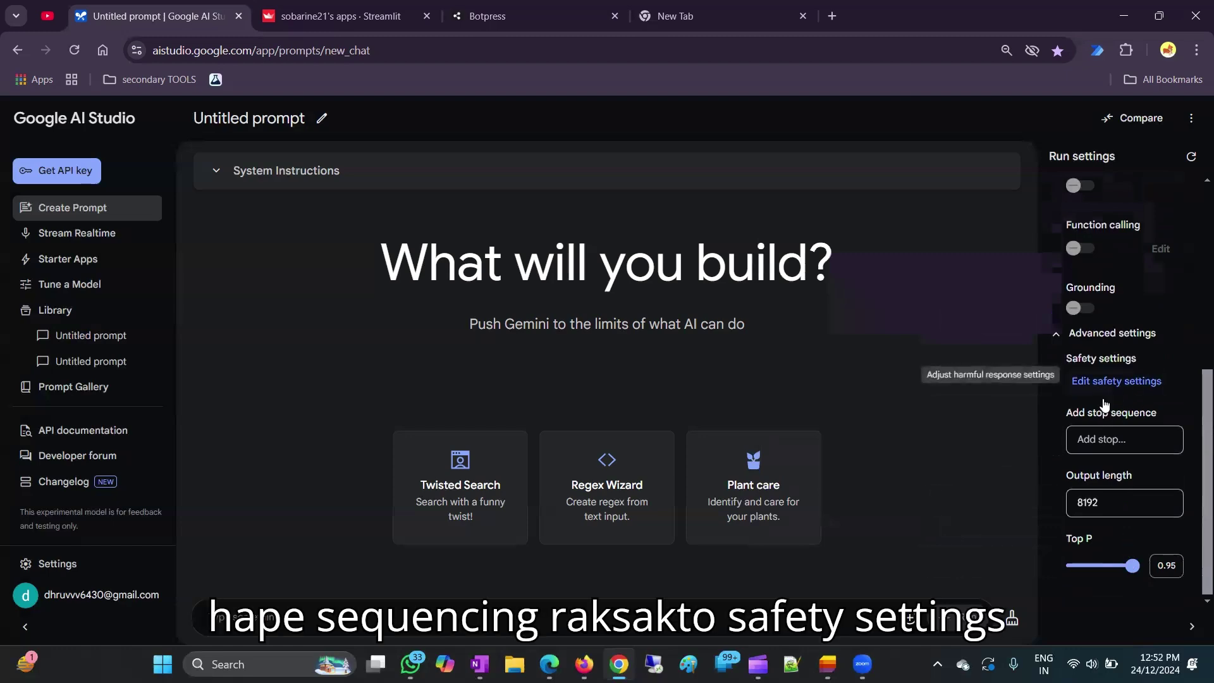
{"action": "left_click", "coordinate": [1117, 381]}
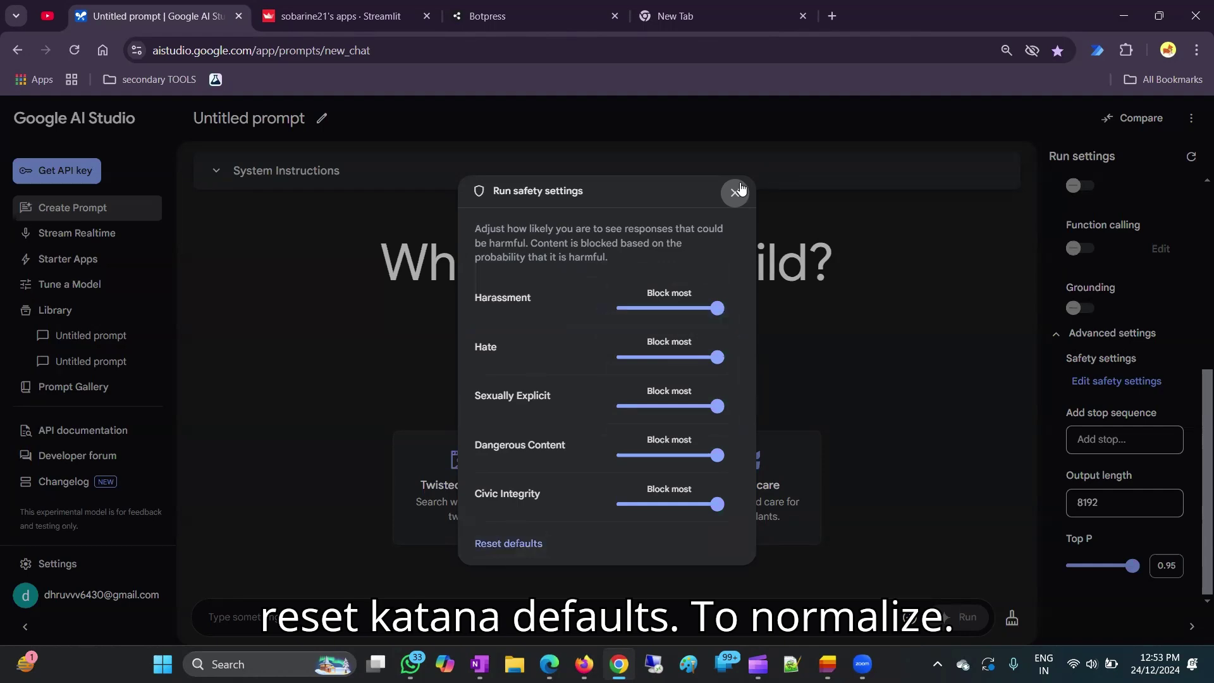
{"action": "left_click", "coordinate": [735, 191]}
Examine the prompt's generated Python code, especially temperature and max_output_tokens, and glance at streamlit_app.py on GitHub for comparison
{"action": "scroll", "coordinate": [1147, 482], "scroll_direction": "up", "scroll_amount": 5}
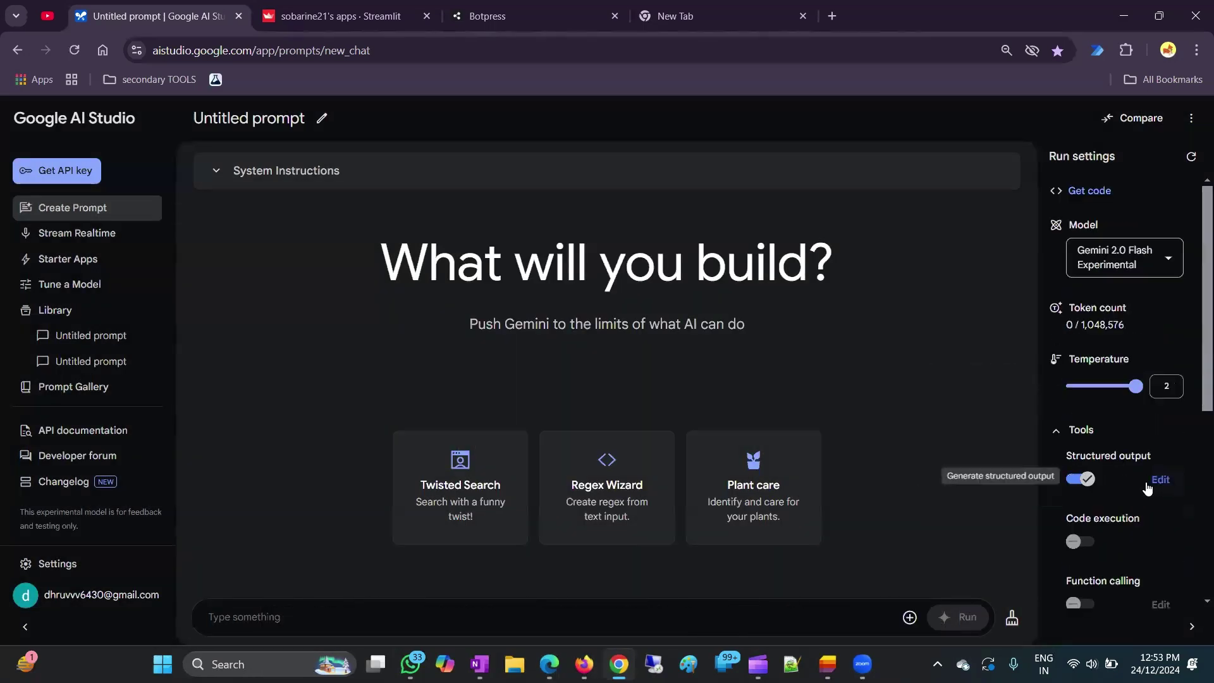
{"action": "left_click", "coordinate": [1088, 190]}
{"action": "scroll", "coordinate": [579, 436], "scroll_direction": "down", "scroll_amount": 2}
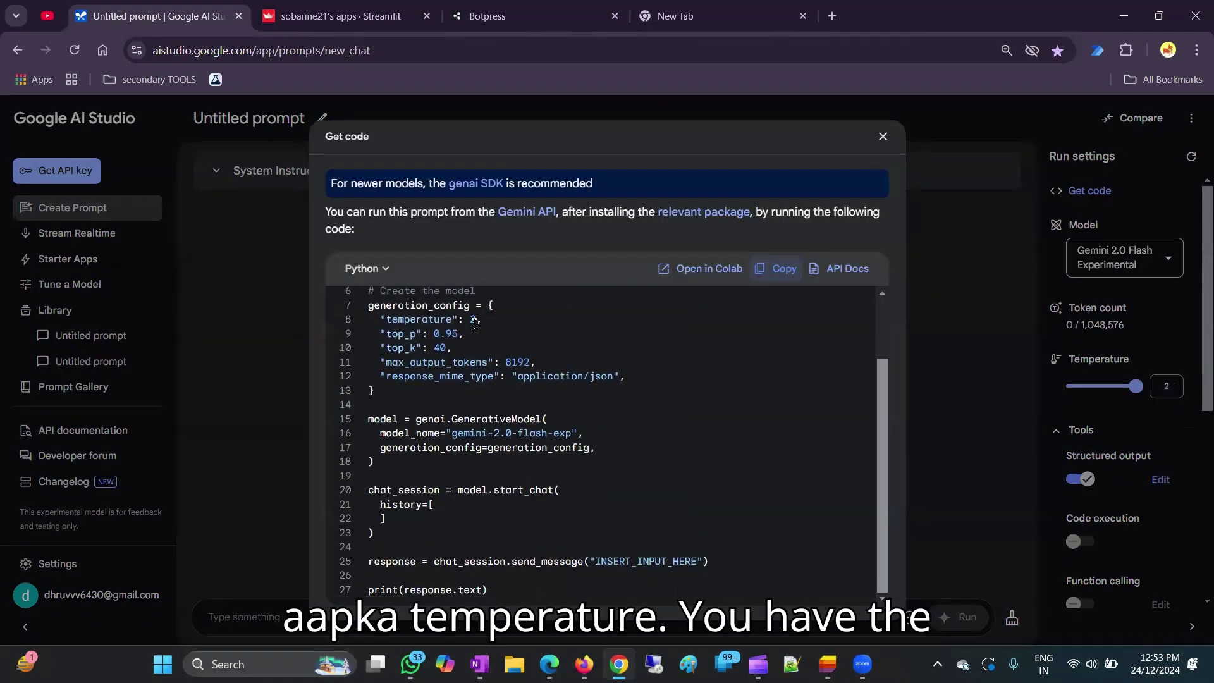
{"action": "double_click", "coordinate": [517, 362]}
{"action": "left_click", "coordinate": [526, 376]}
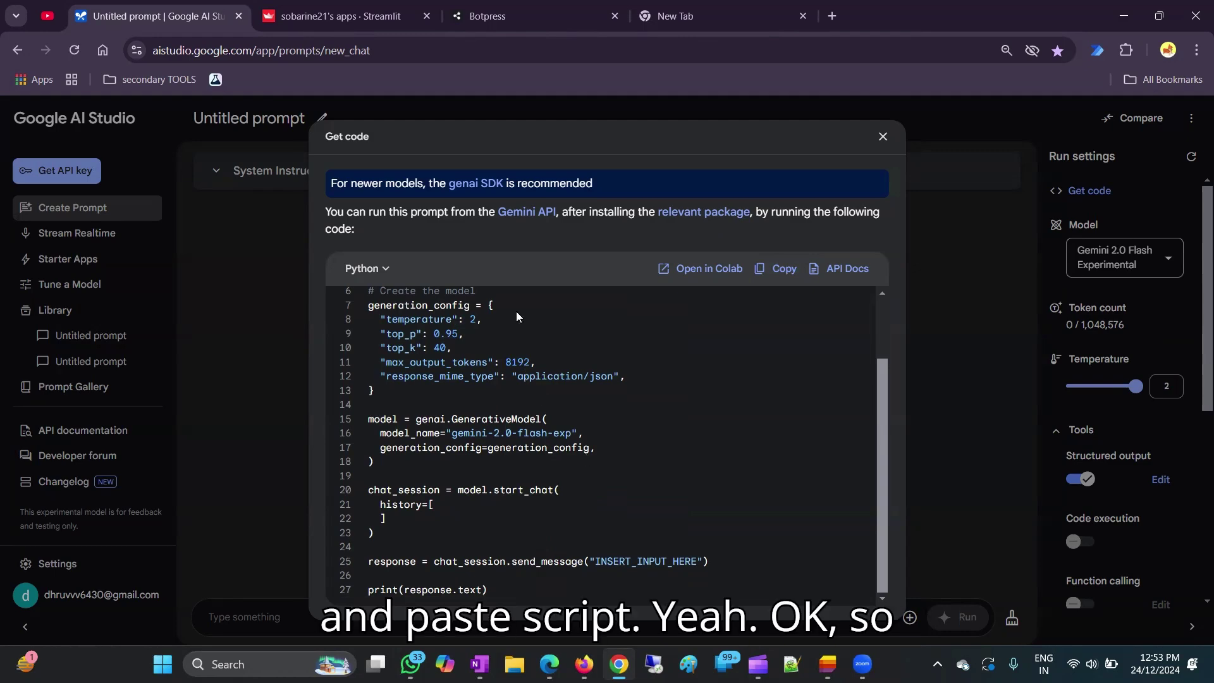
{"action": "key", "text": "alt+Tab"}
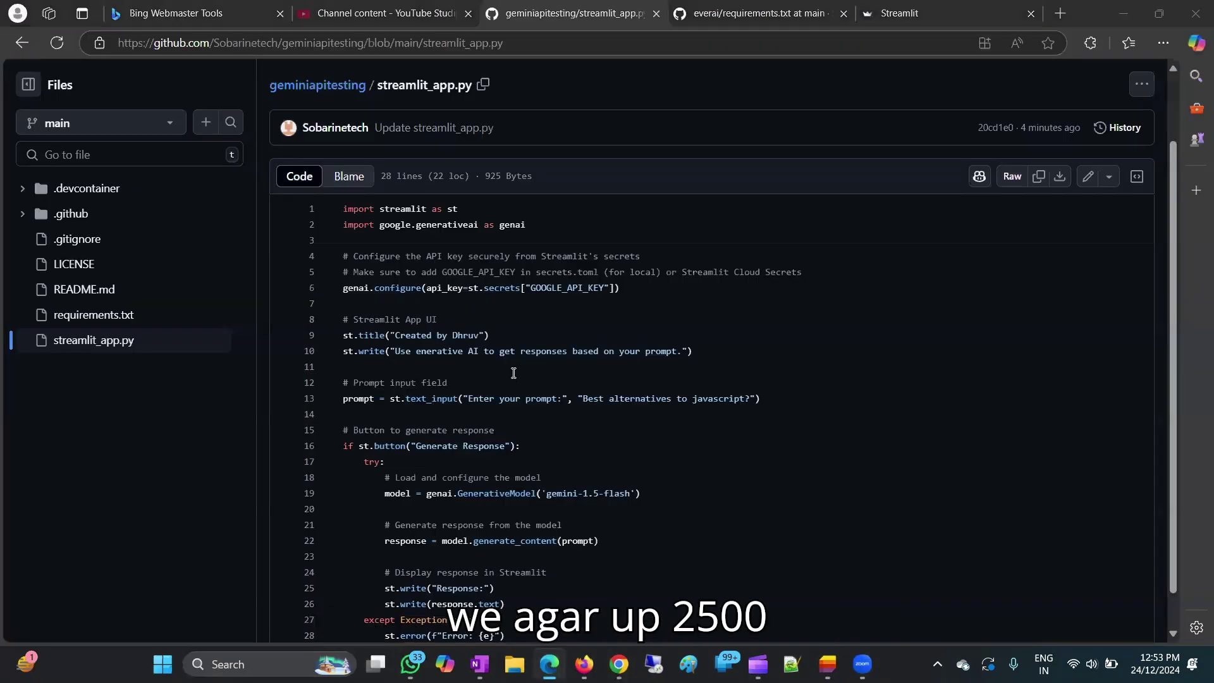
{"action": "key", "text": "alt+Tab"}
{"action": "left_click_drag", "start_coordinate": [510, 363], "coordinate": [529, 364]}
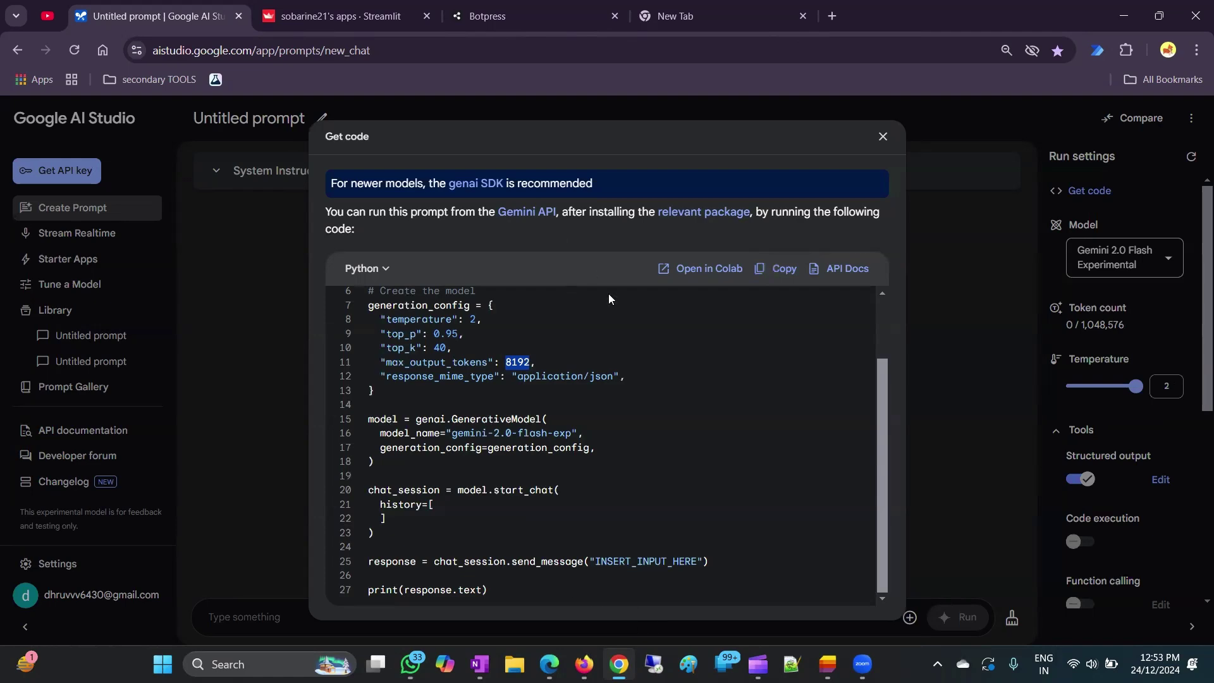
{"action": "scroll", "coordinate": [696, 392], "scroll_direction": "up", "scroll_amount": 2}
{"action": "left_click", "coordinate": [883, 136]}
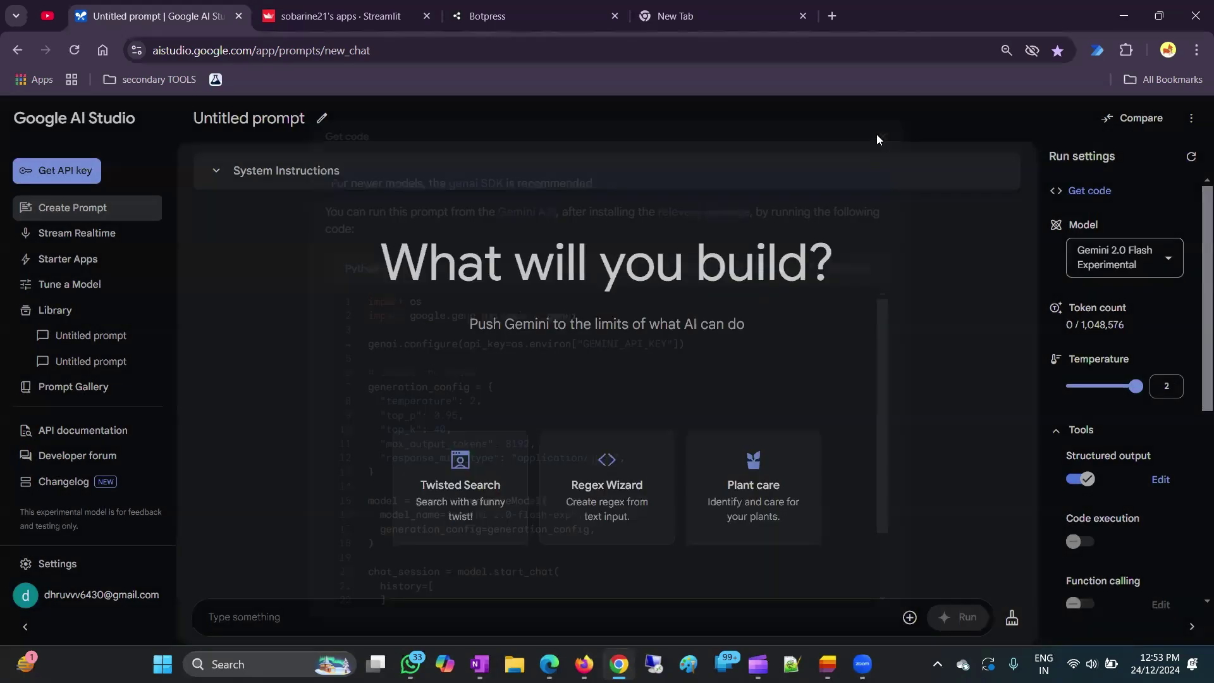
Inspect the model and token count of the first saved prompt in the library, and return to a new prompt
{"action": "left_click", "coordinate": [61, 344]}
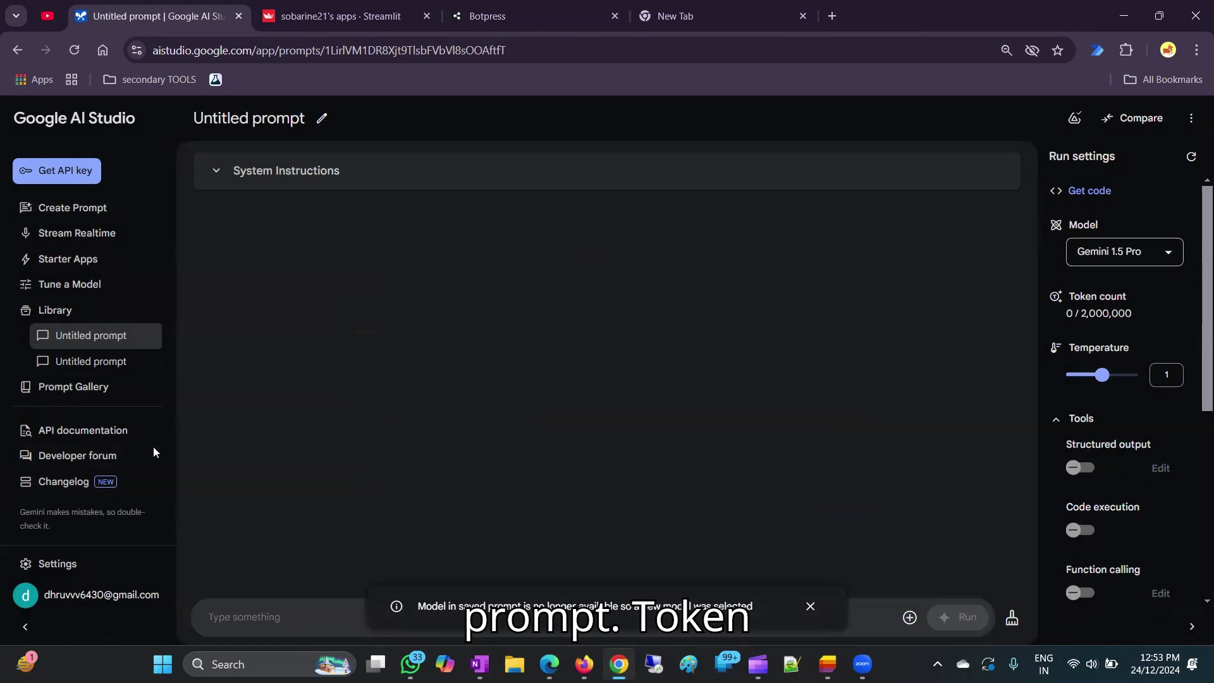
{"action": "mouse_move", "coordinate": [1146, 325]}
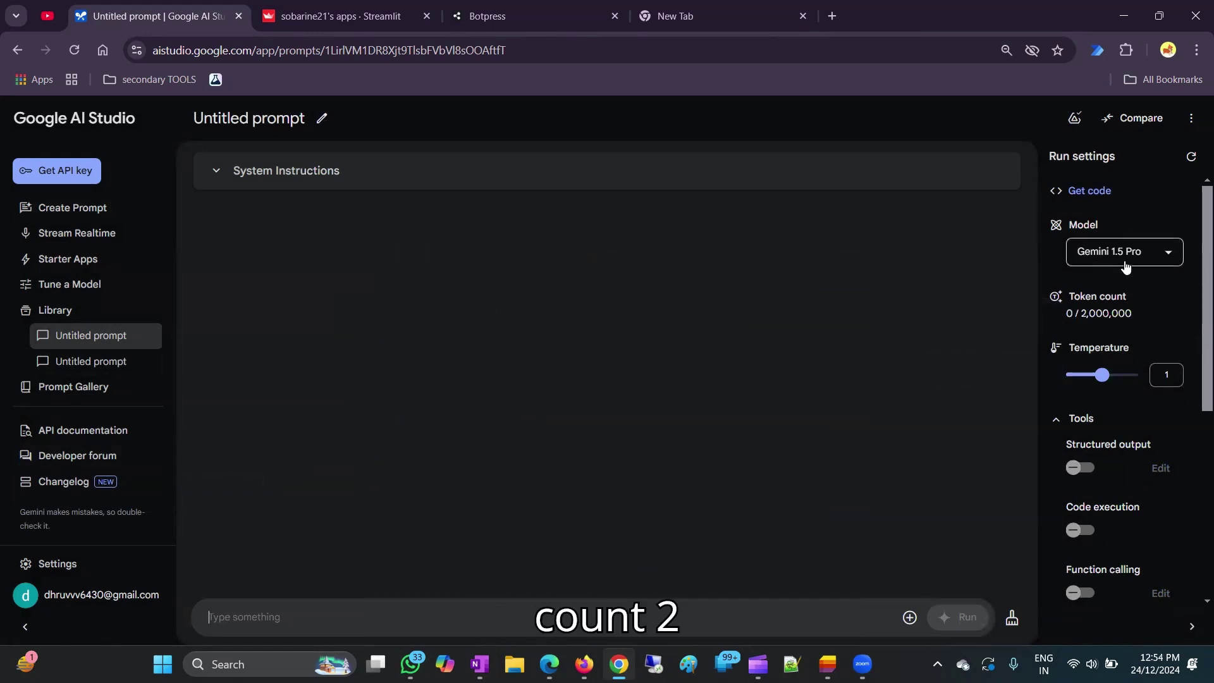
{"action": "mouse_move", "coordinate": [1070, 316]}
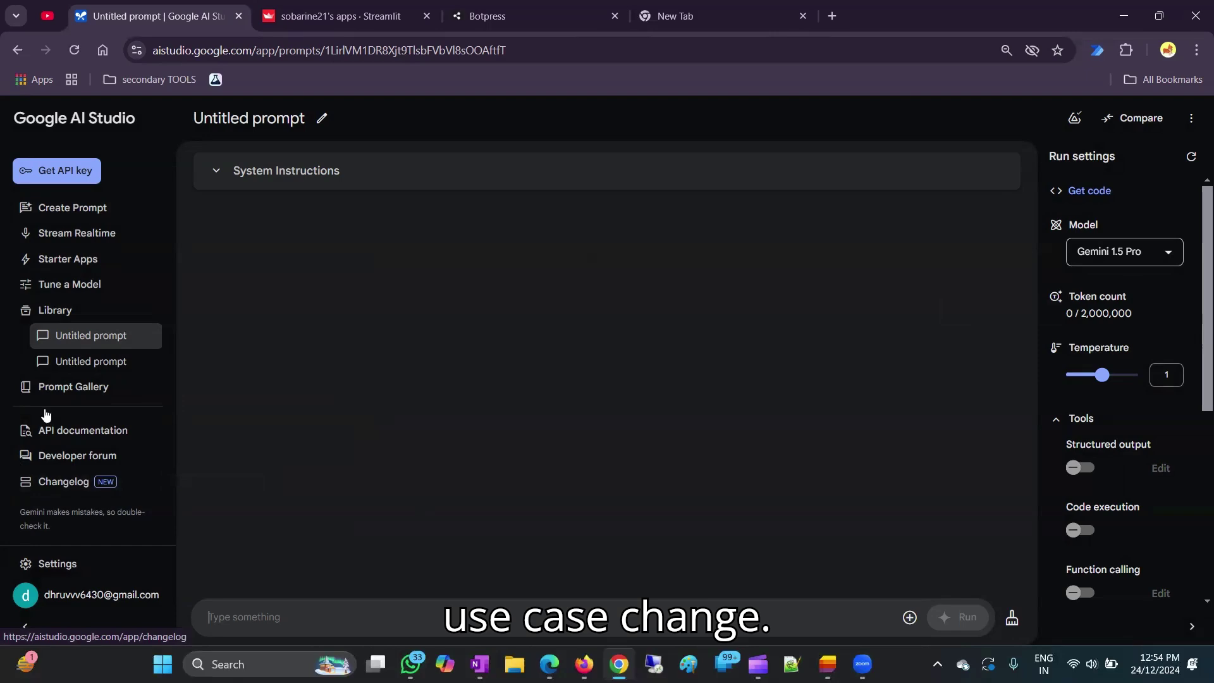
{"action": "left_click", "coordinate": [76, 205]}
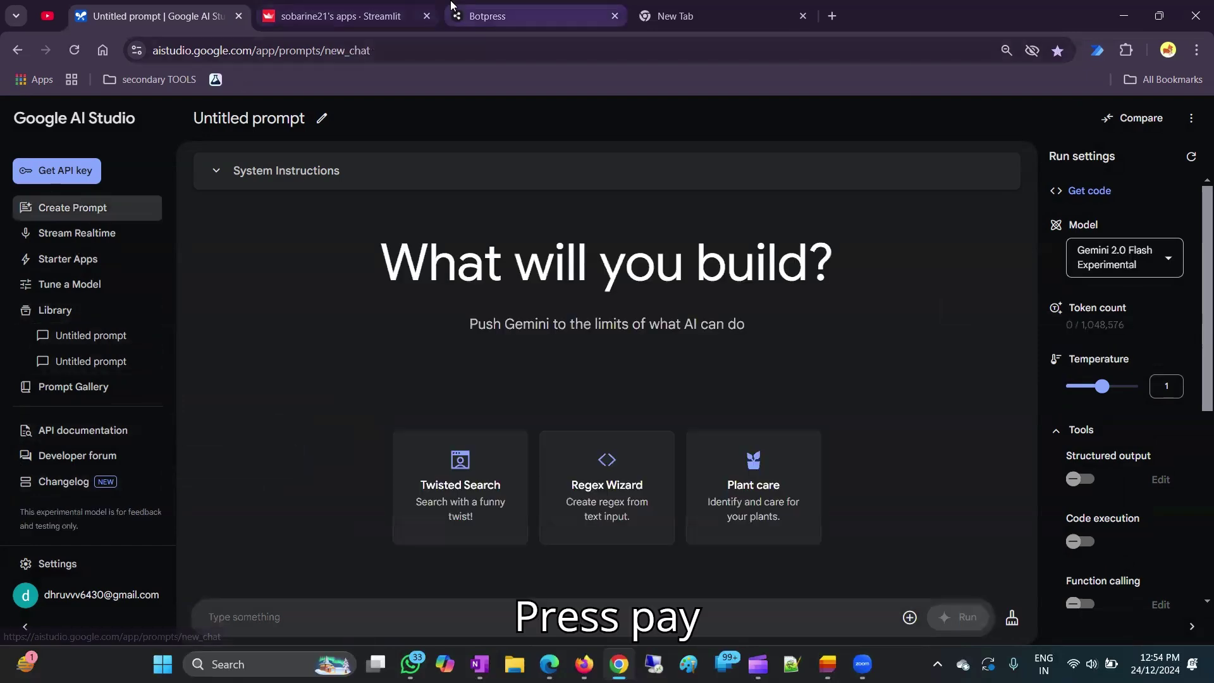
Switch to Botpress, go back to the workspace home from the access error, and open the EverBot bot
{"action": "left_click", "coordinate": [499, 16]}
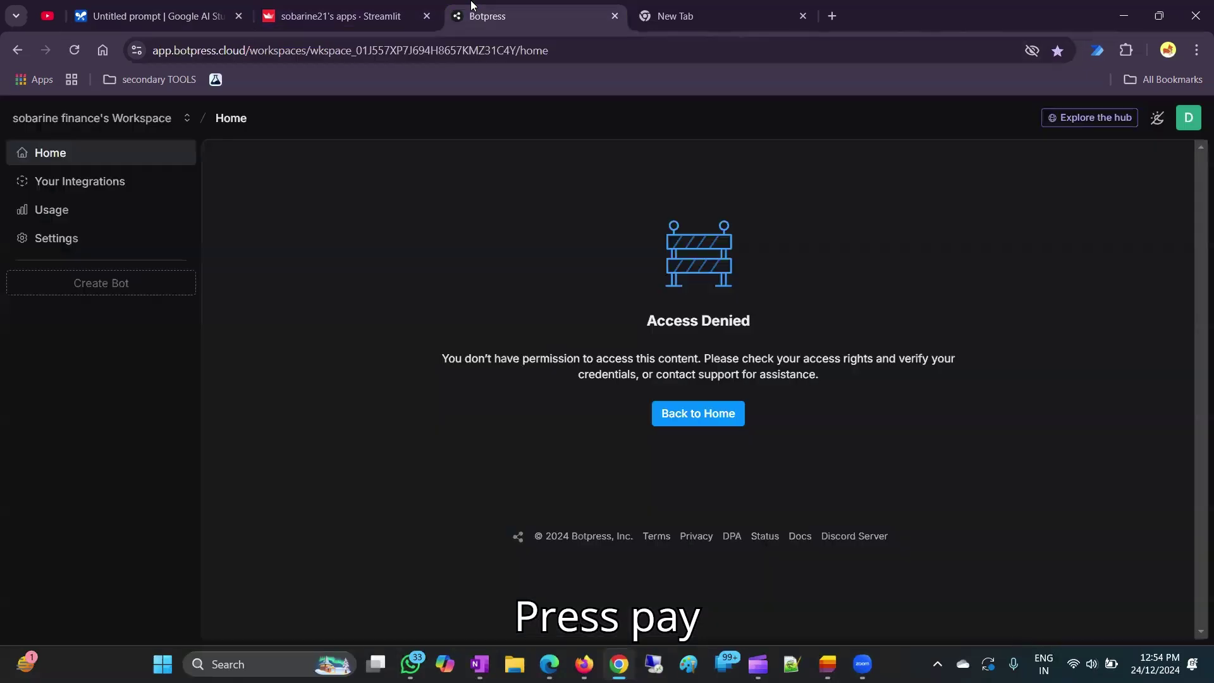
{"action": "left_click", "coordinate": [699, 415]}
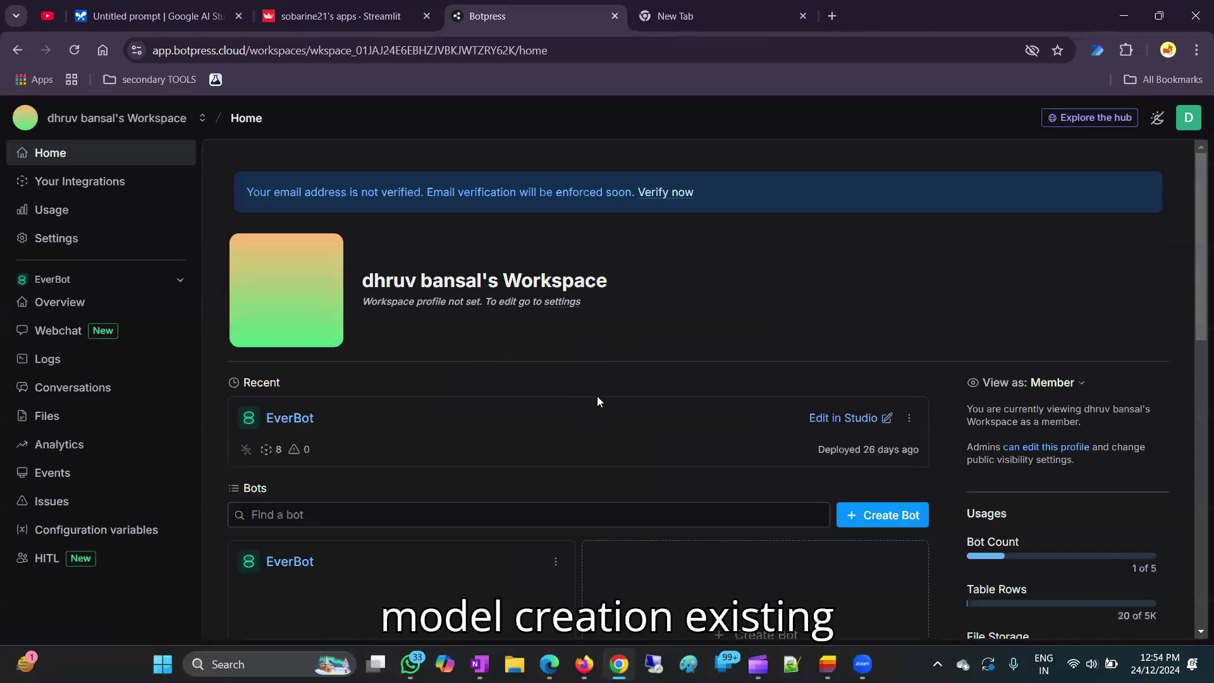
{"action": "scroll", "coordinate": [224, 385], "scroll_direction": "down", "scroll_amount": 4}
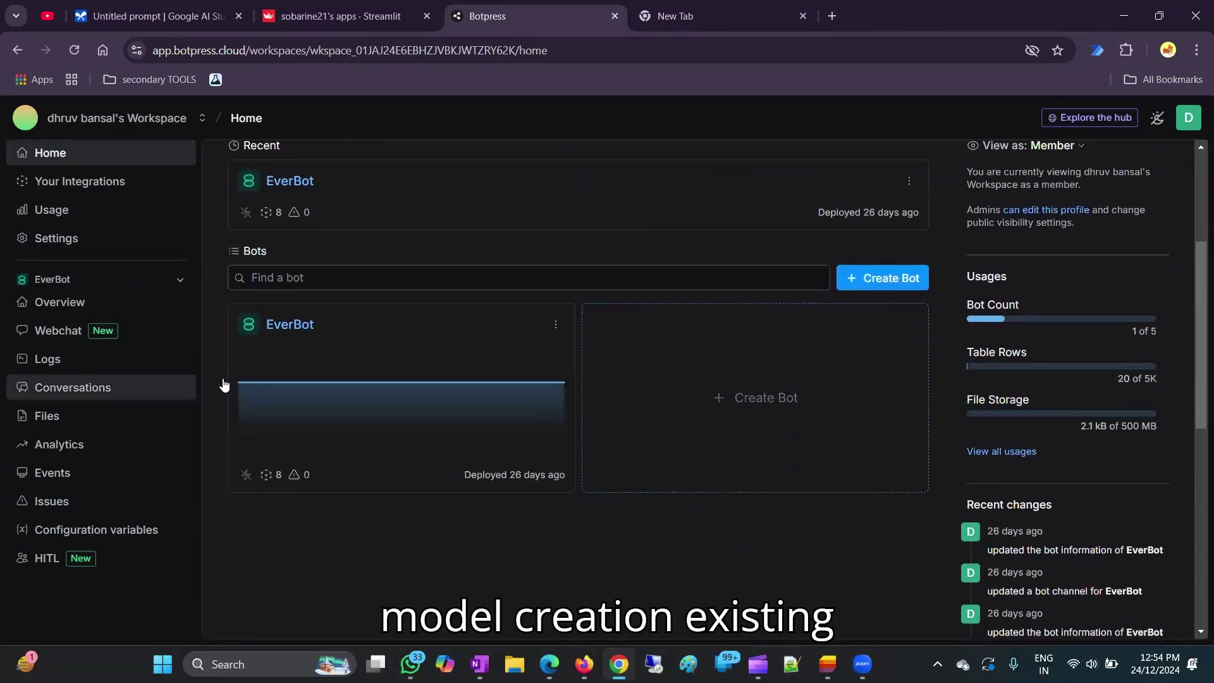
{"action": "left_click", "coordinate": [282, 324]}
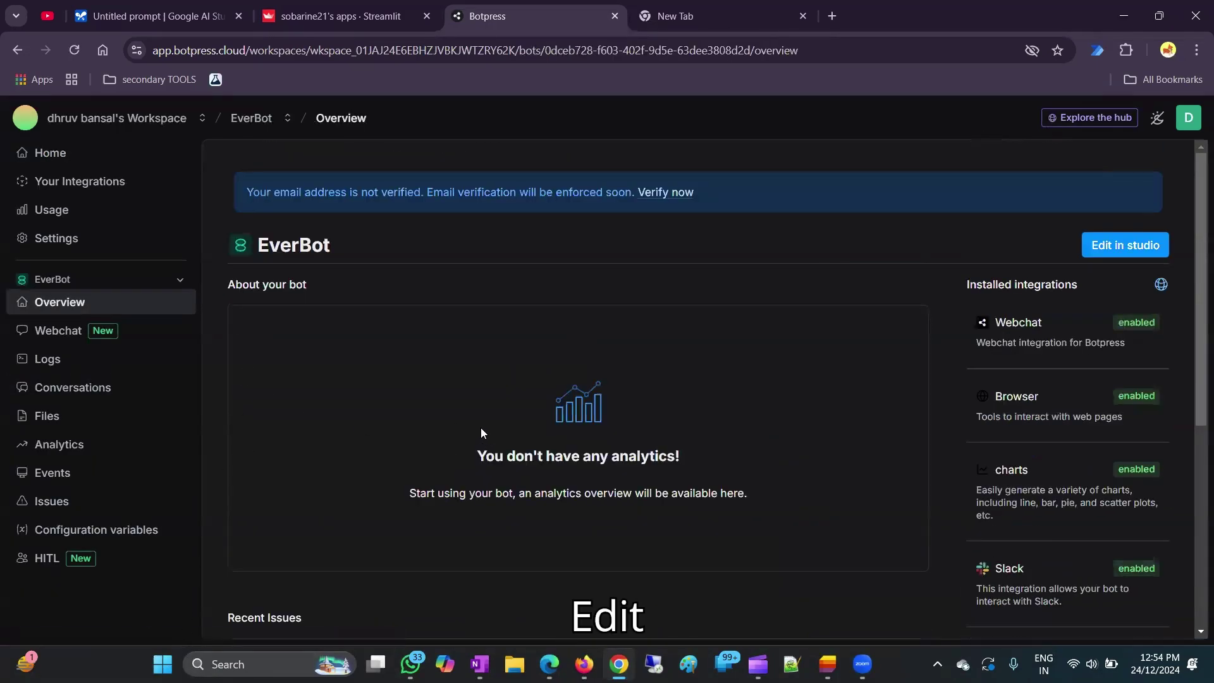
Review EverBot's overview page and open the bot for editing in Botpress Studio
{"action": "scroll", "coordinate": [428, 386], "scroll_direction": "down", "scroll_amount": 8}
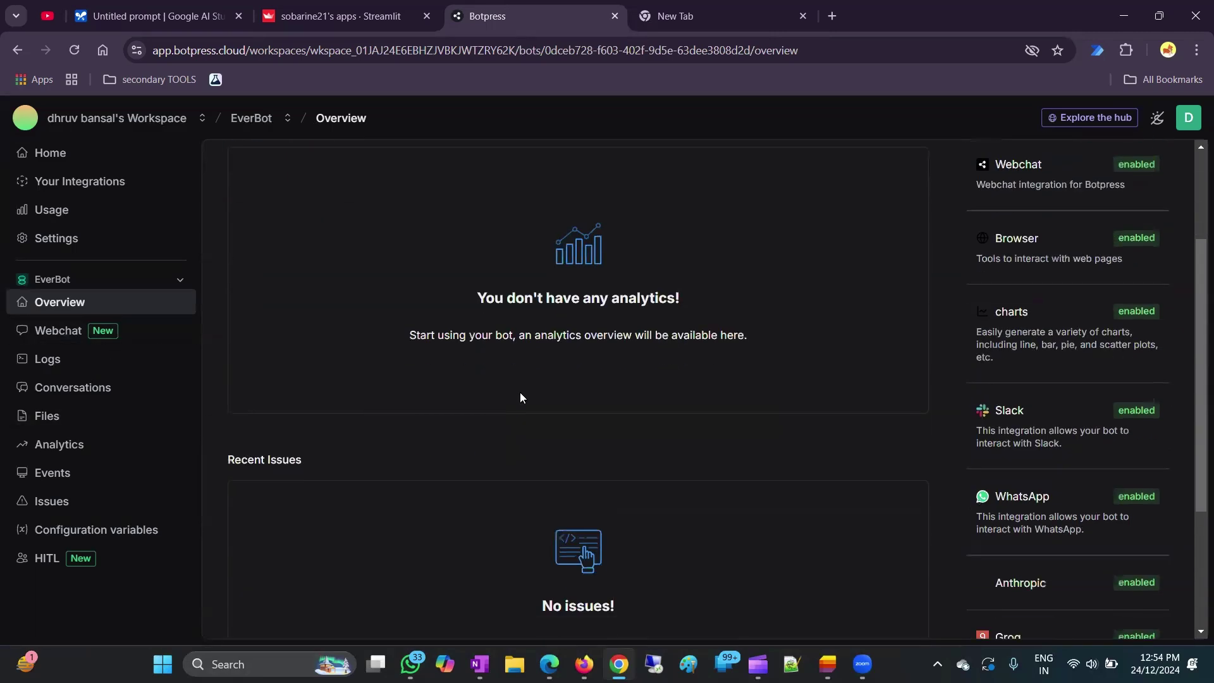
{"action": "scroll", "coordinate": [523, 405], "scroll_direction": "up", "scroll_amount": 8}
{"action": "left_click", "coordinate": [1119, 250]}
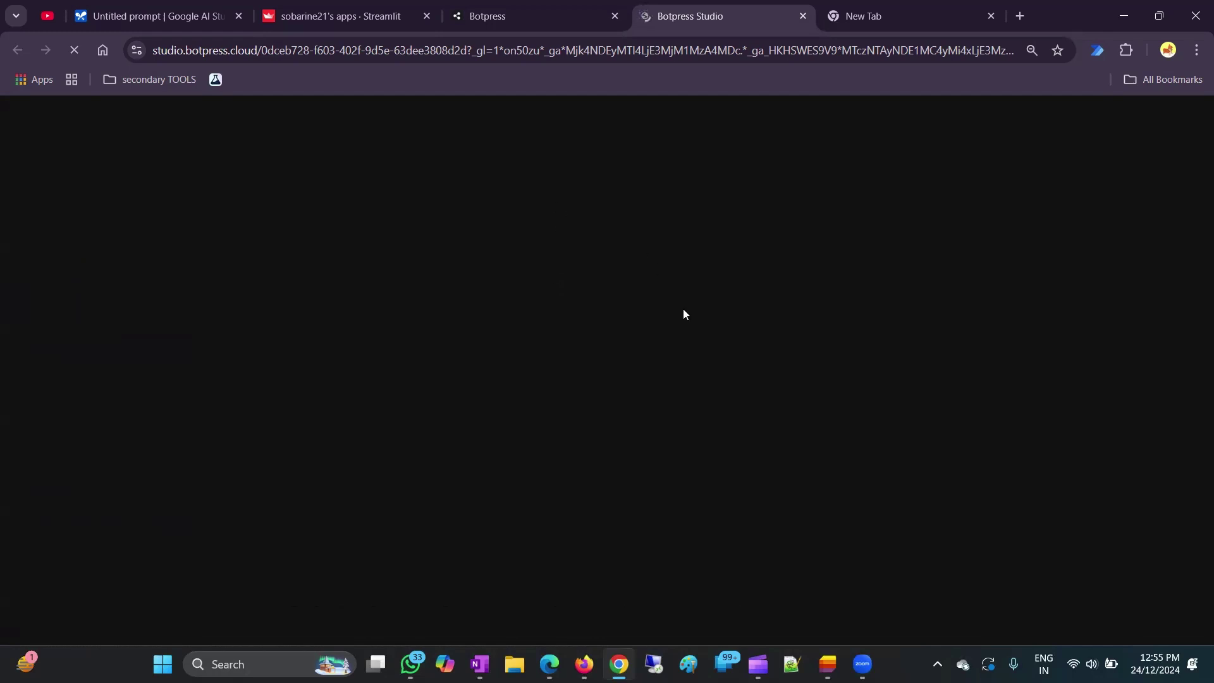
Get past the Knowledge Base Optimizer and Conversation Analyzer announcements without installing them, and open EverBot's Default Knowledge Base
{"action": "mouse_move", "coordinate": [584, 664]}
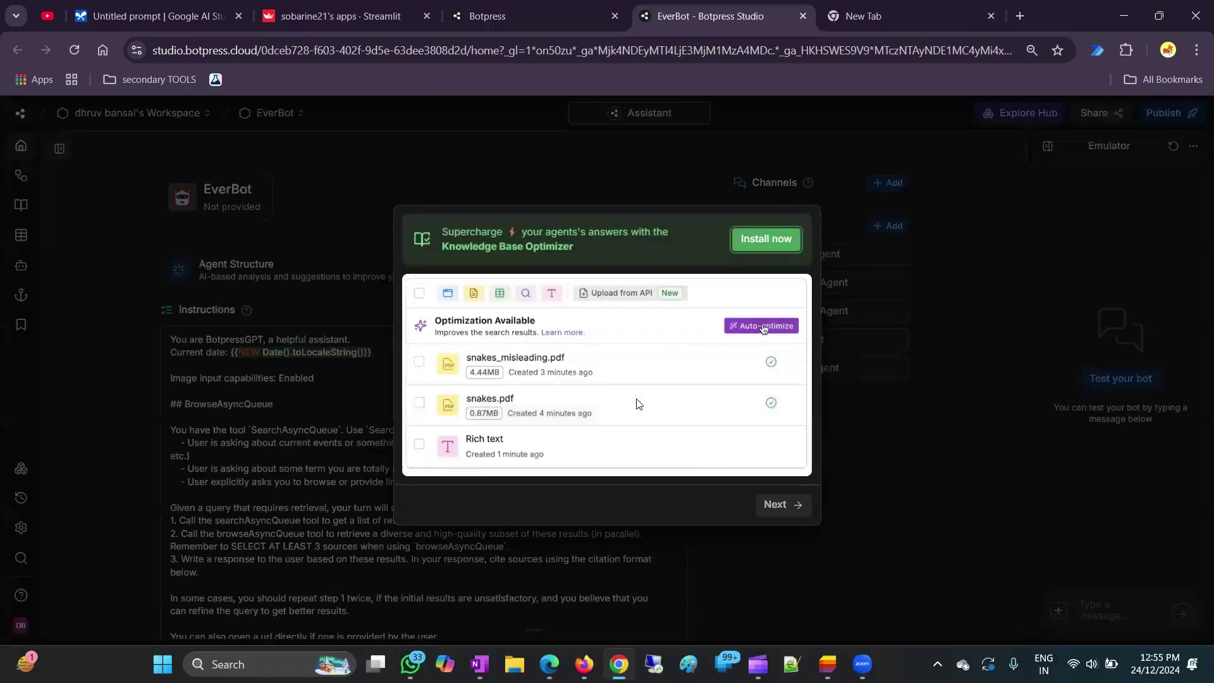
{"action": "left_click", "coordinate": [764, 327]}
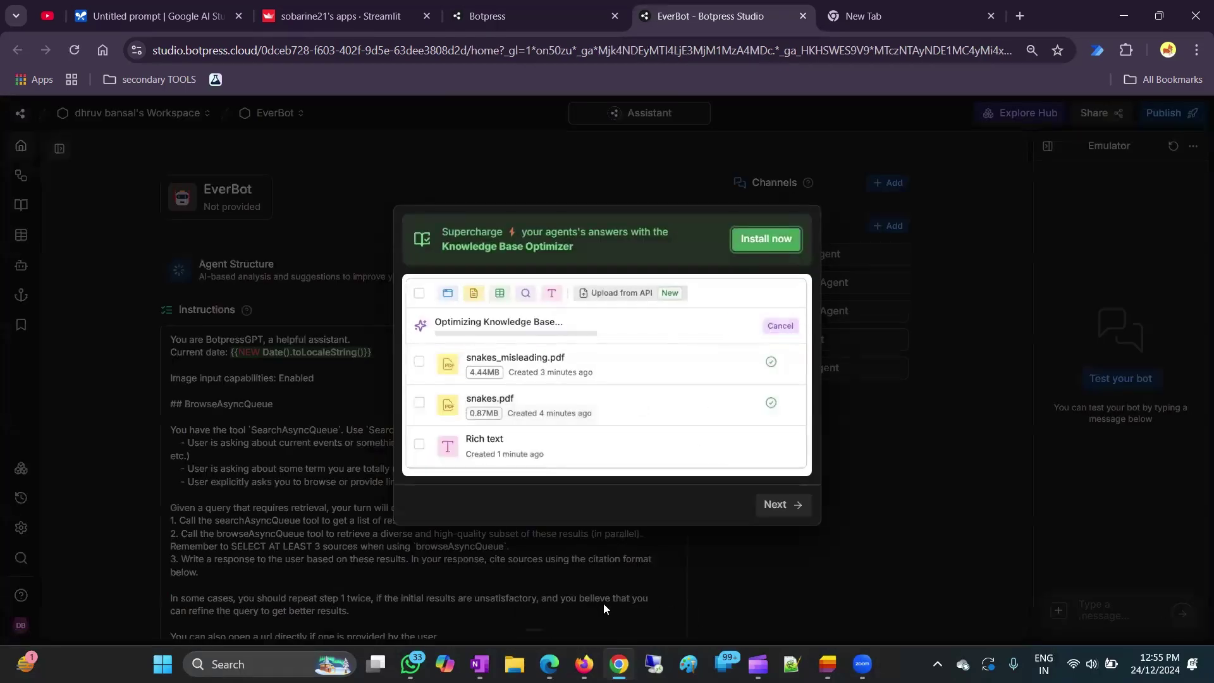
{"action": "left_click", "coordinate": [783, 510]}
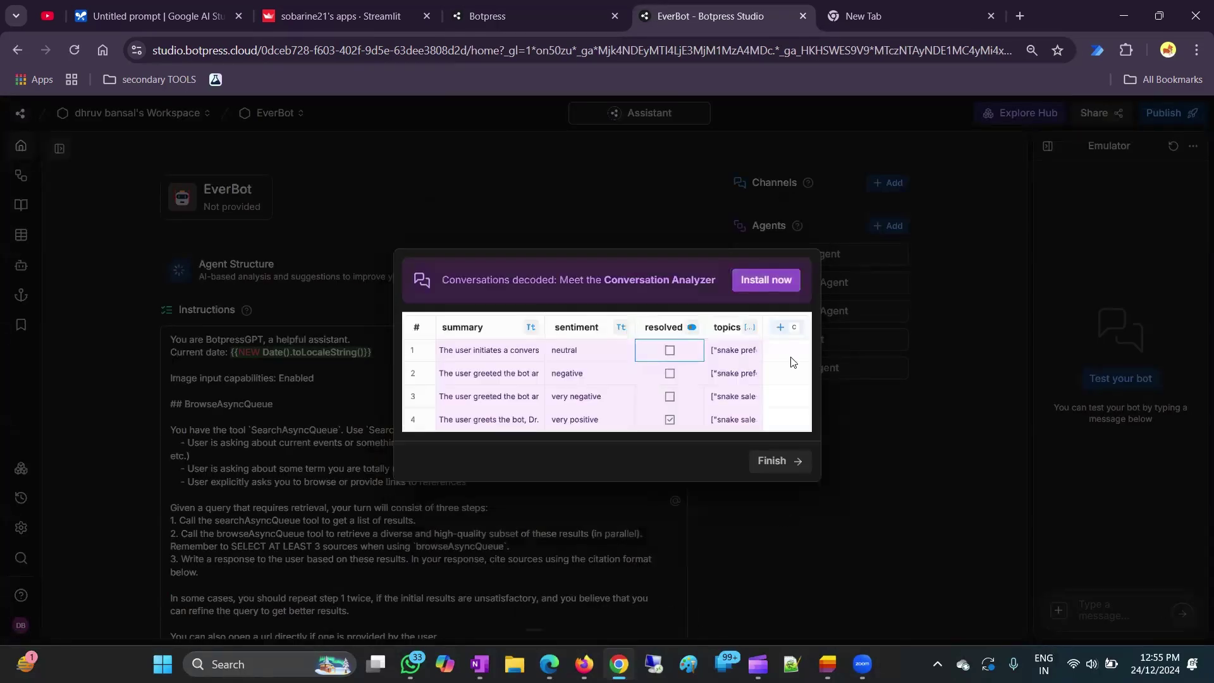
{"action": "left_click", "coordinate": [776, 463]}
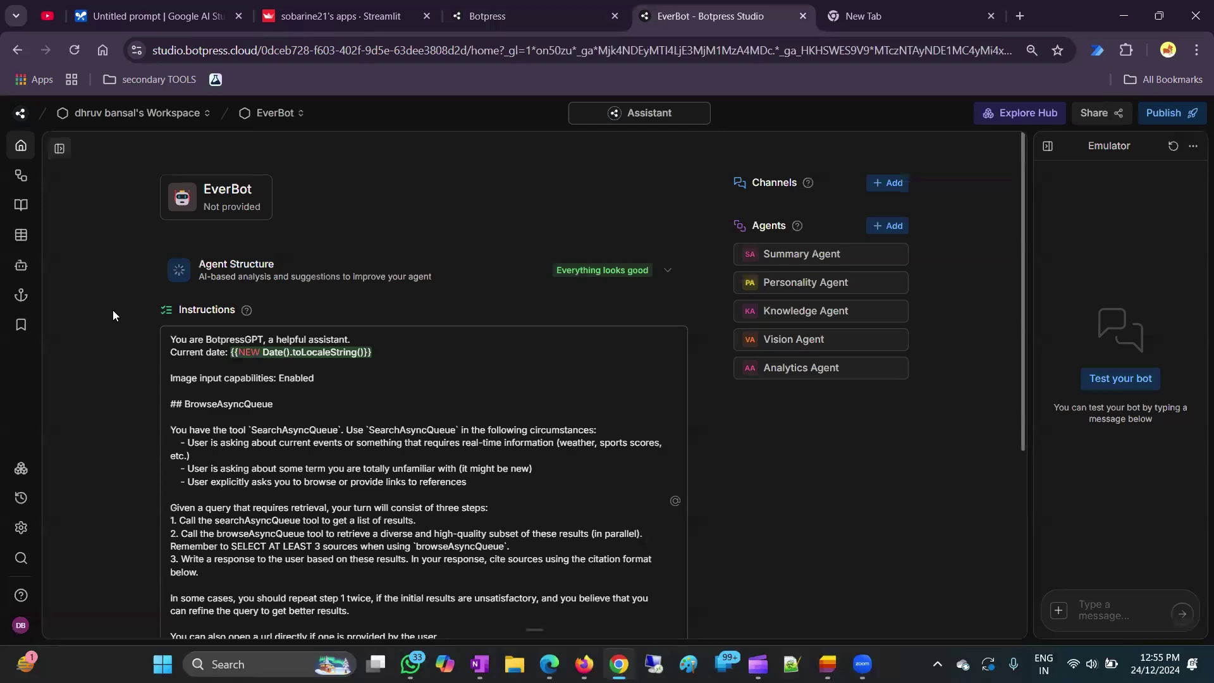
{"action": "left_click", "coordinate": [19, 178]}
{"action": "left_click", "coordinate": [19, 215]}
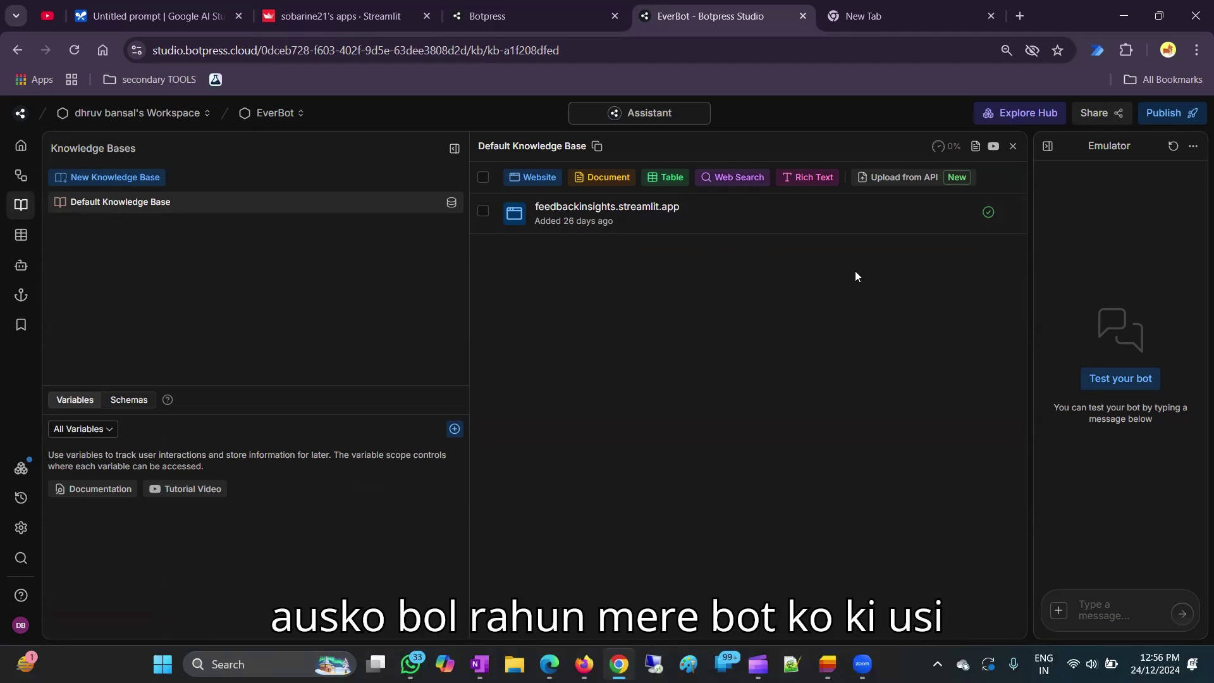
{"action": "left_click", "coordinate": [545, 182]}
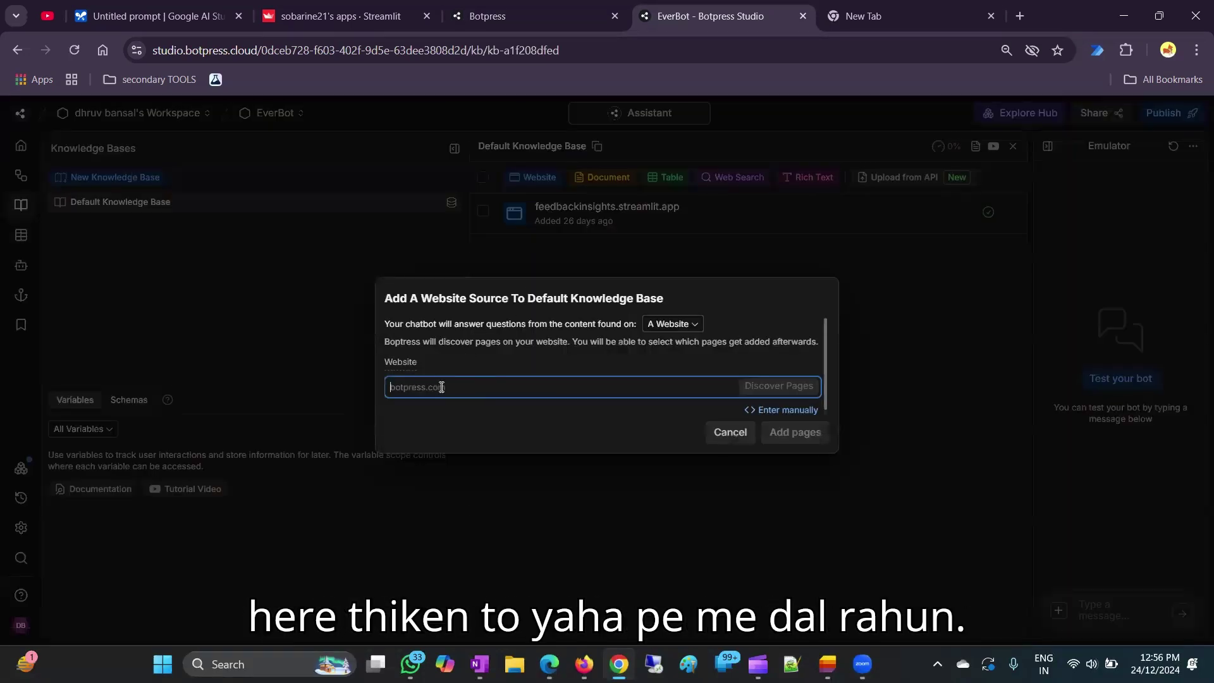
{"action": "type", "text": "www."}
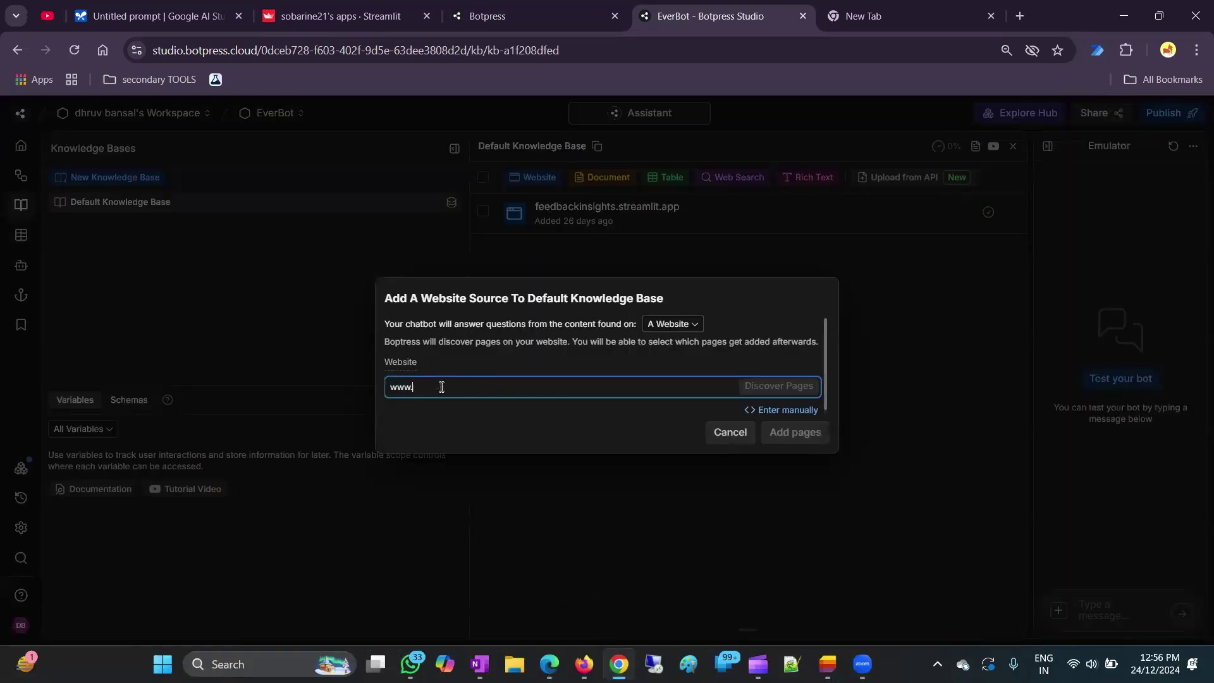
{"action": "type", "text": "evertechno"}
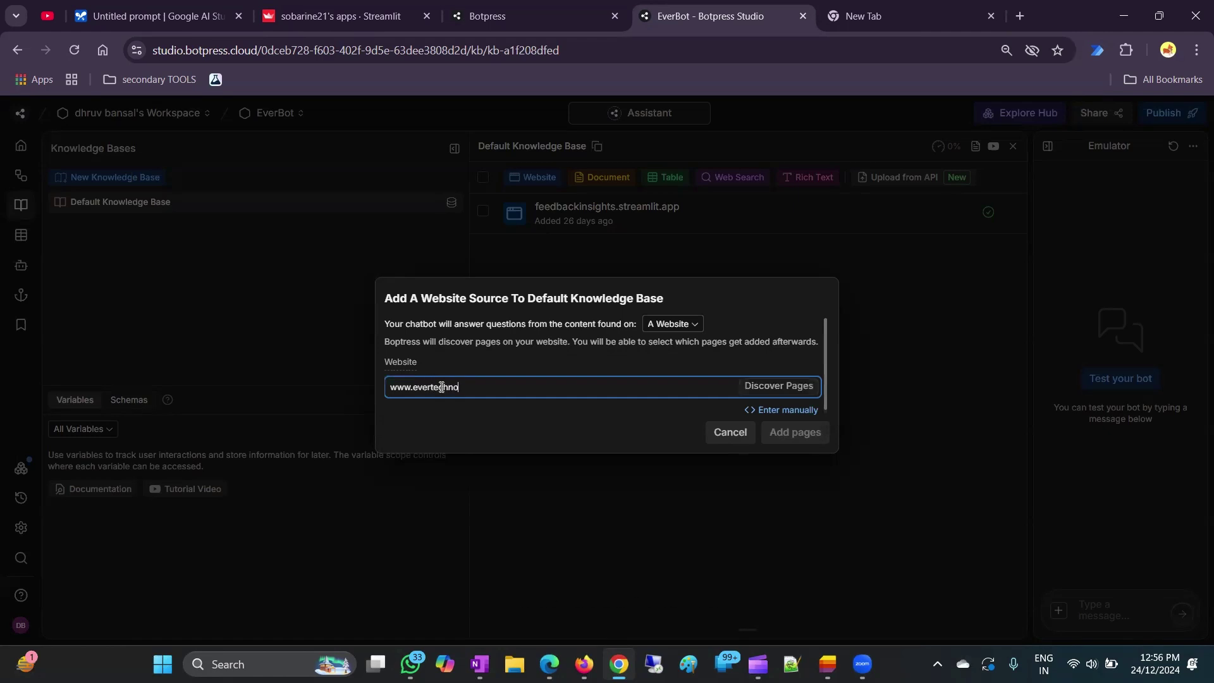
{"action": "type", "text": "logies.in"}
{"action": "left_click", "coordinate": [765, 387]}
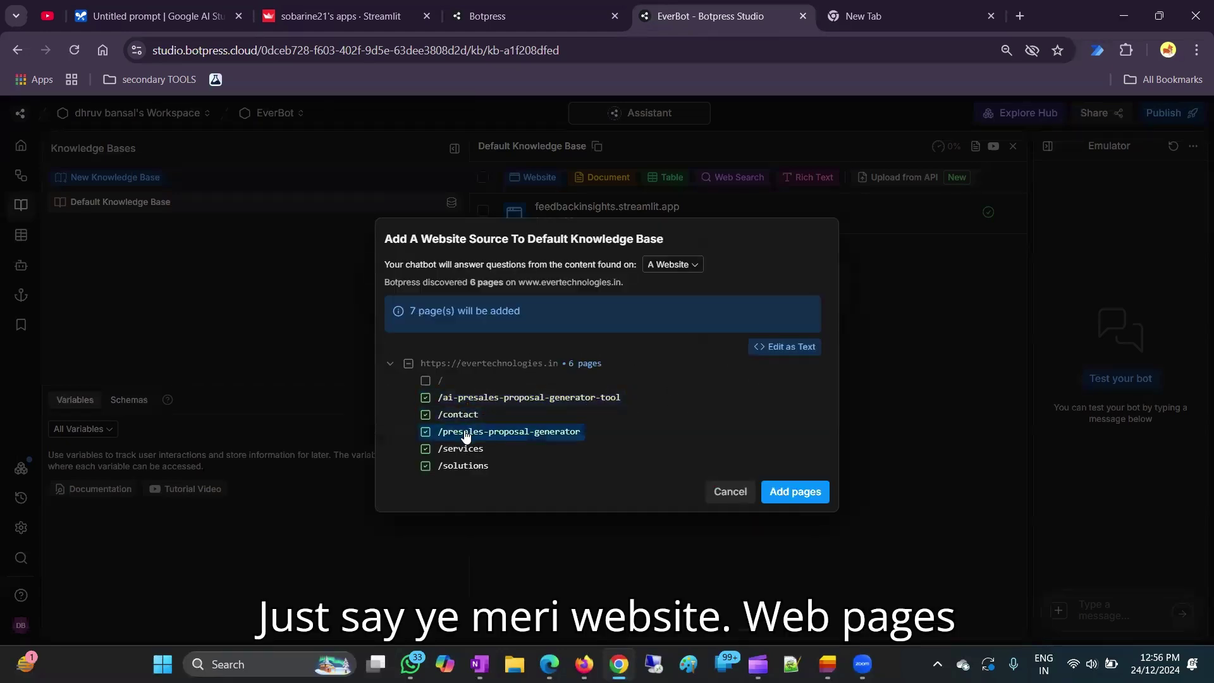
{"action": "left_click", "coordinate": [425, 381]}
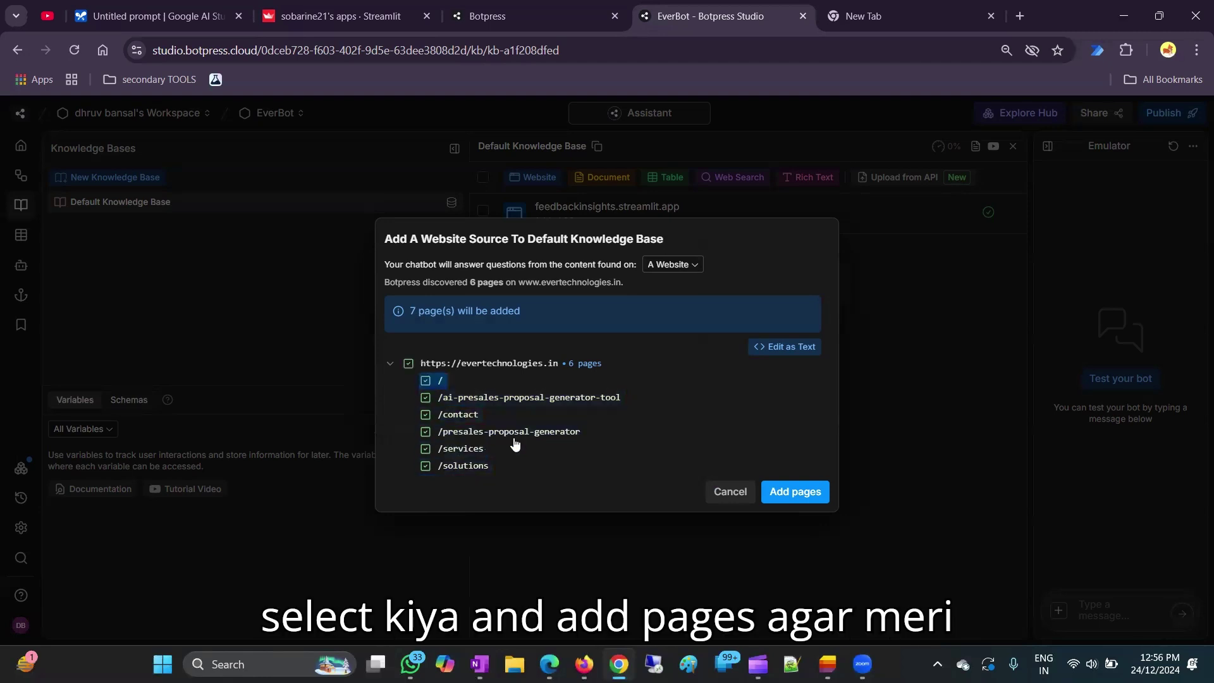
{"action": "left_click", "coordinate": [795, 492]}
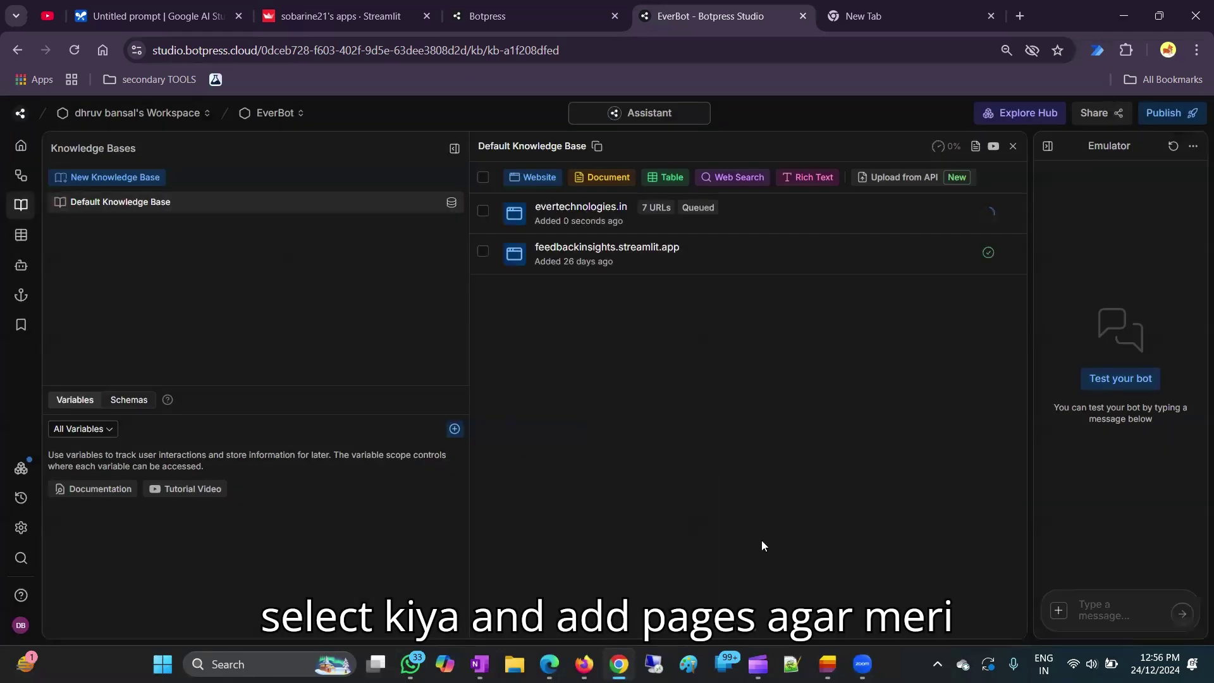
Widen the emulator and test the bot by sending the message "contact details of ever technologieds"
{"action": "left_click_drag", "start_coordinate": [1032, 361], "coordinate": [909, 384]}
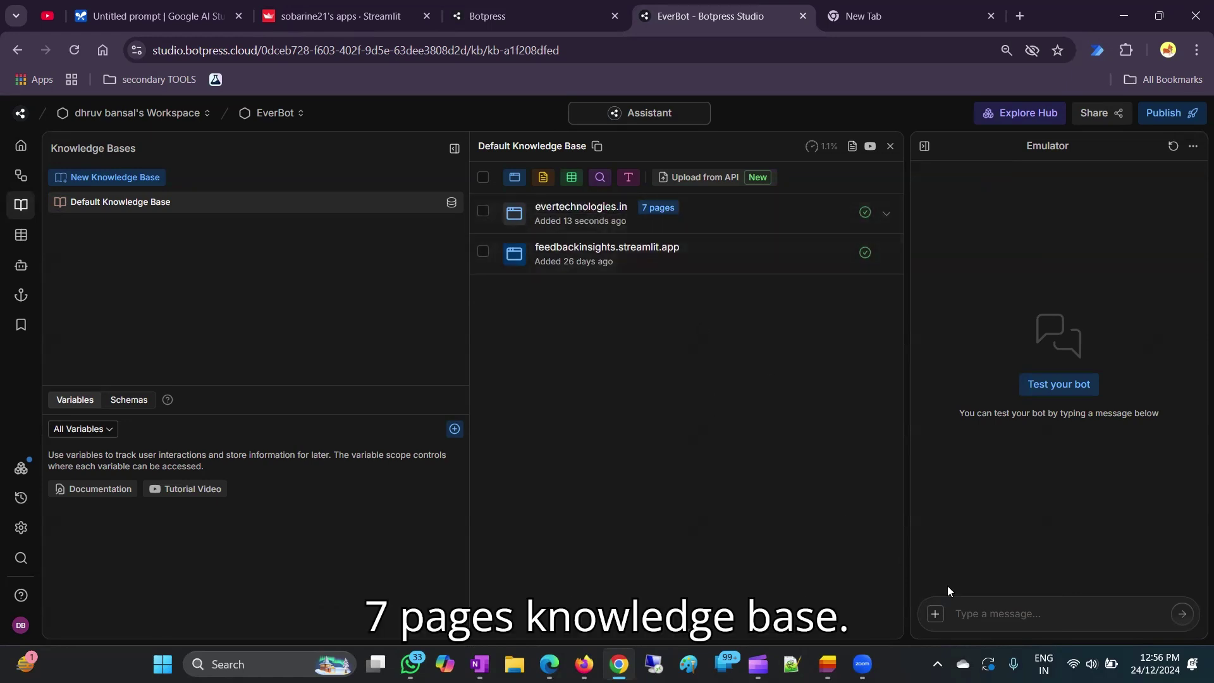
{"action": "left_click", "coordinate": [1011, 607]}
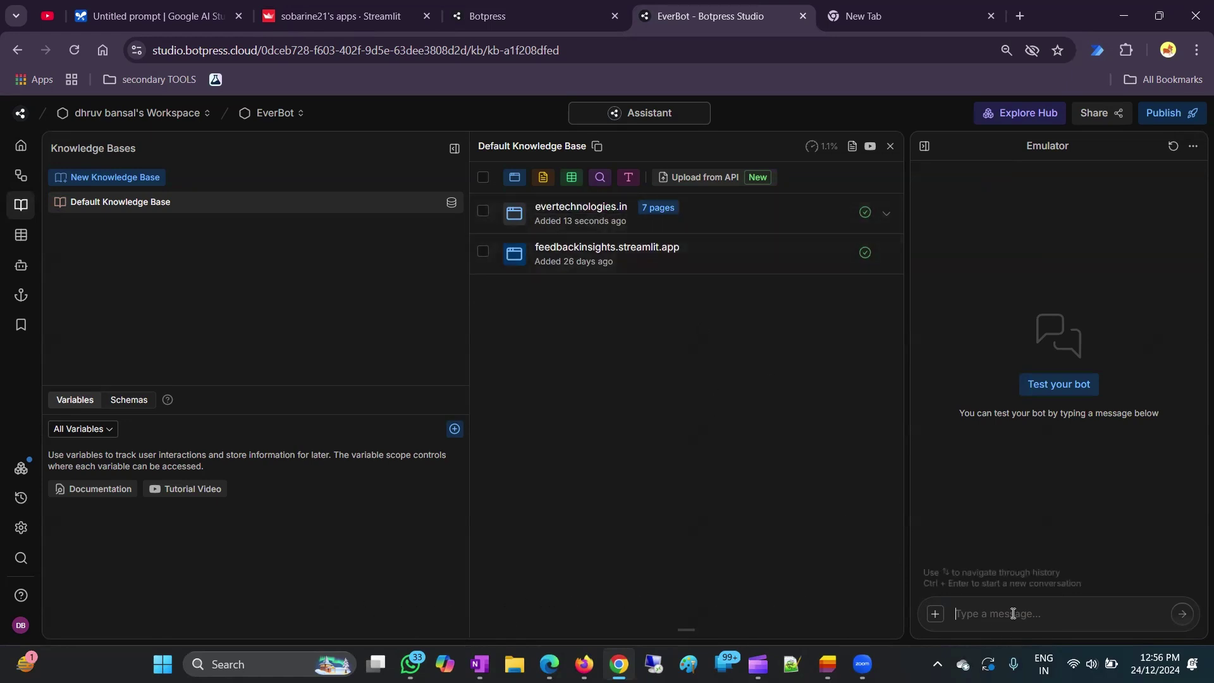
{"action": "type", "text": "cont"}
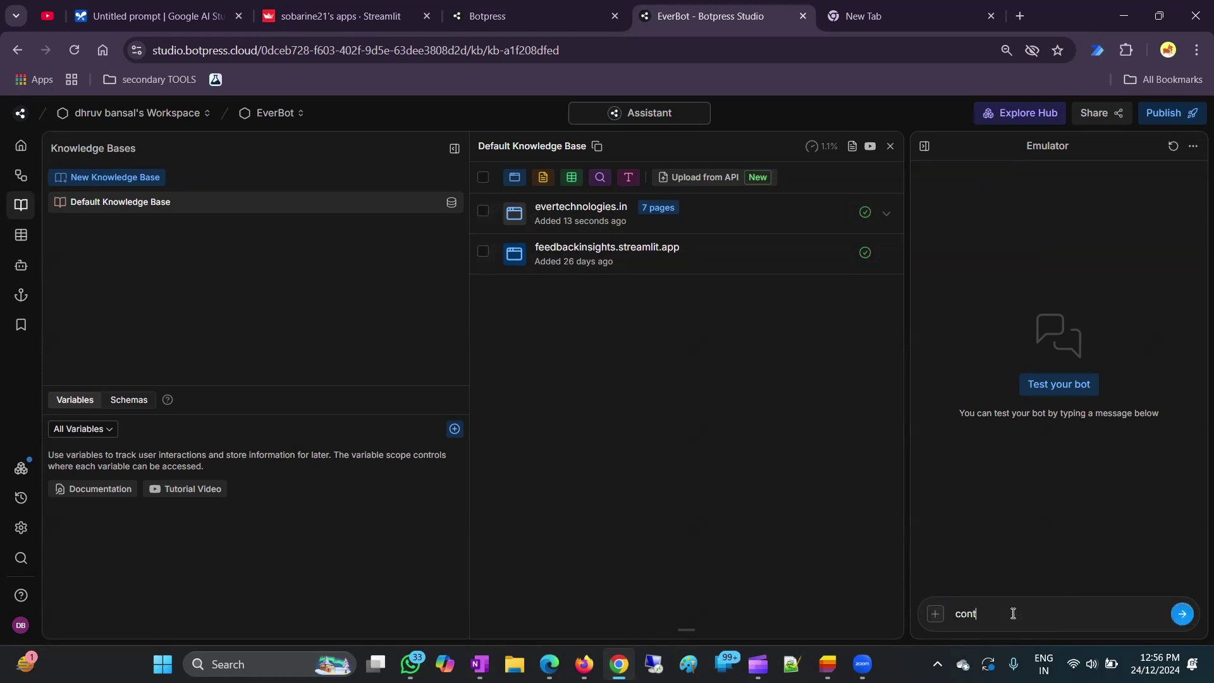
{"action": "type", "text": "act details"}
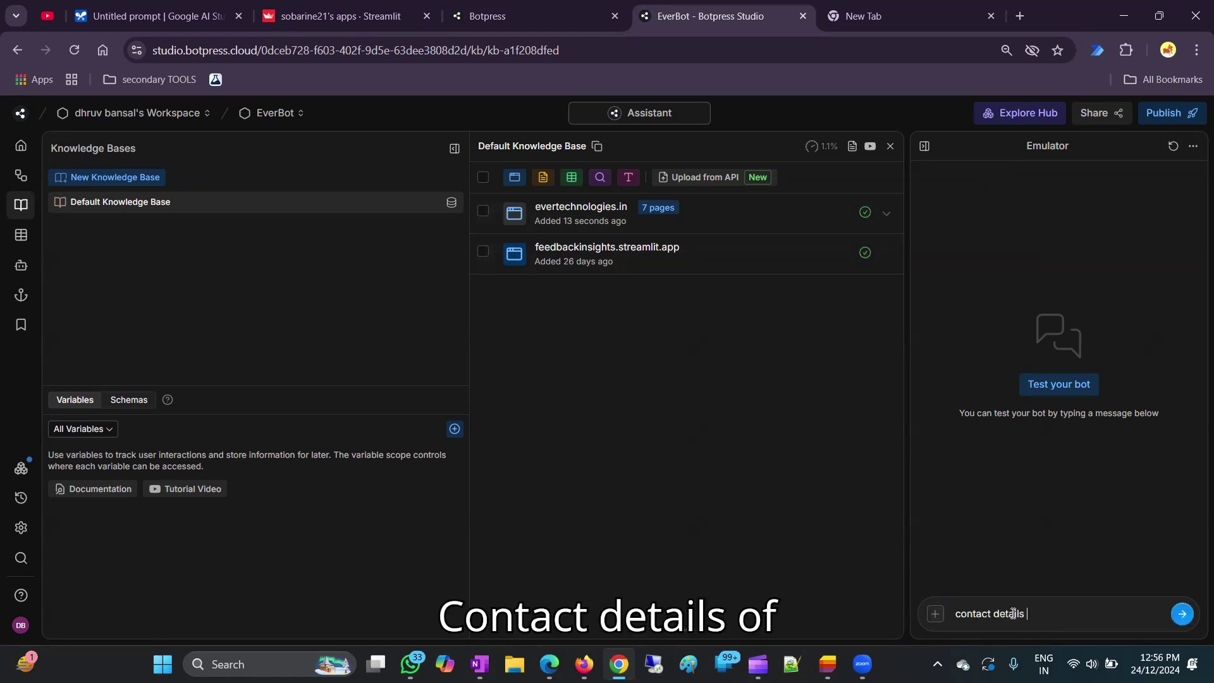
{"action": "type", "text": " of "}
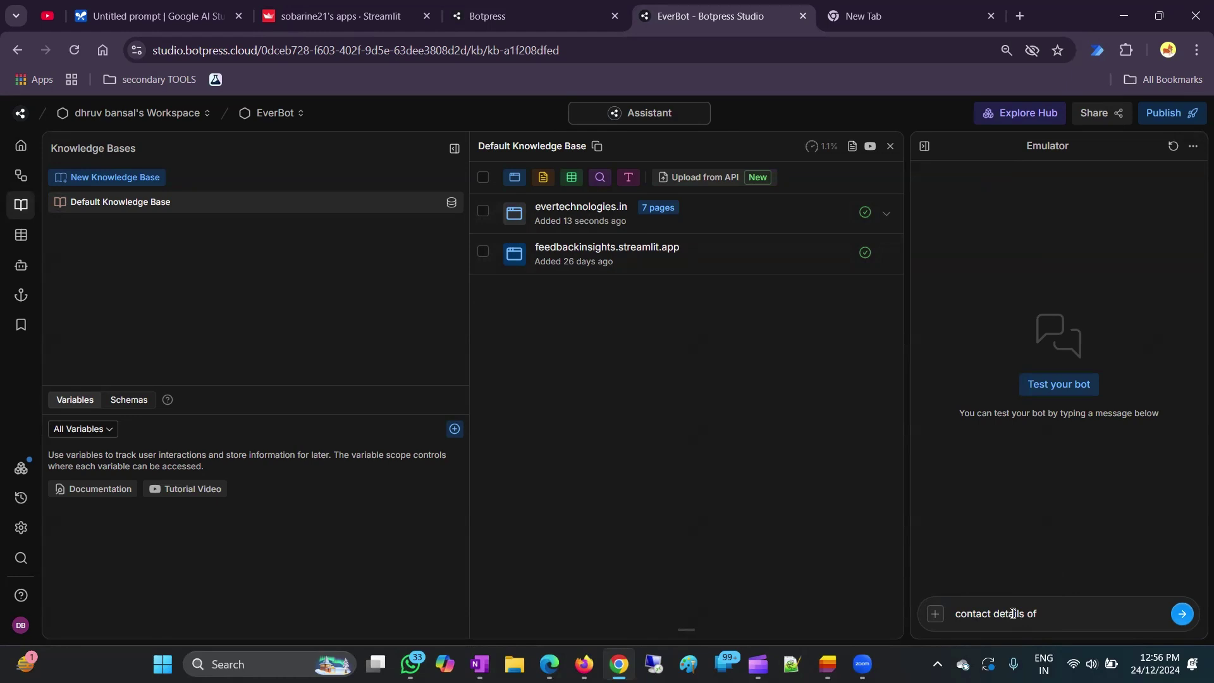
{"action": "type", "text": "ever t"}
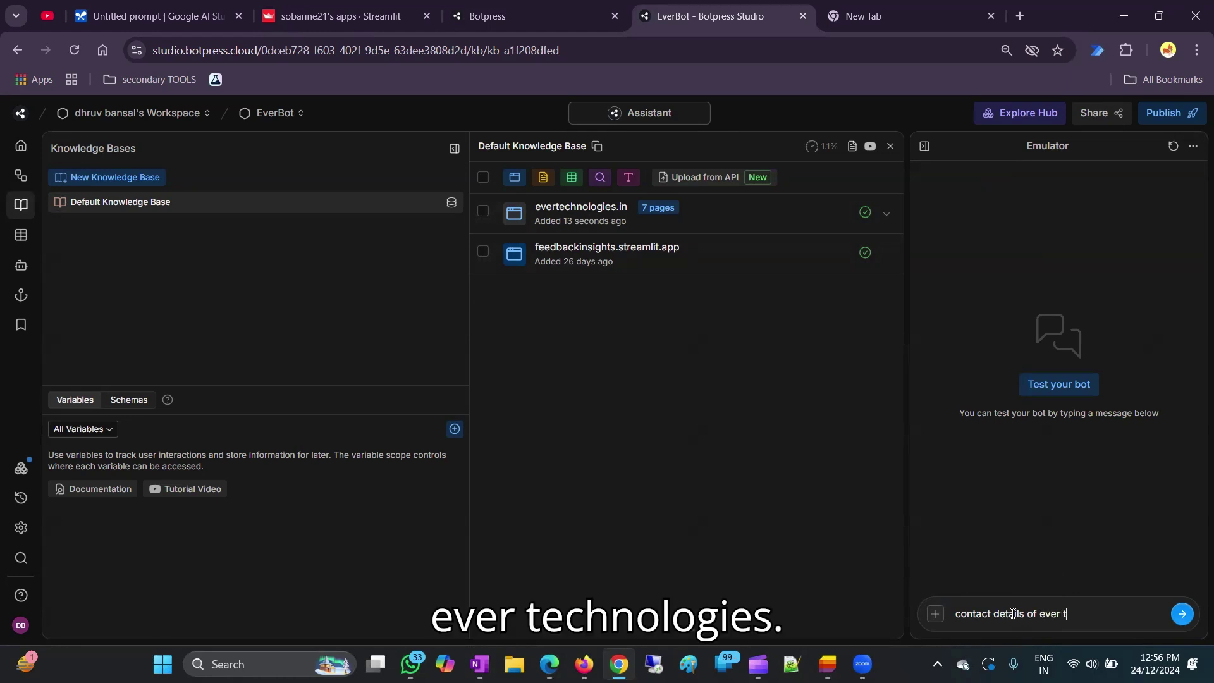
{"action": "type", "text": "echnologieds"}
{"action": "key", "text": "Return"}
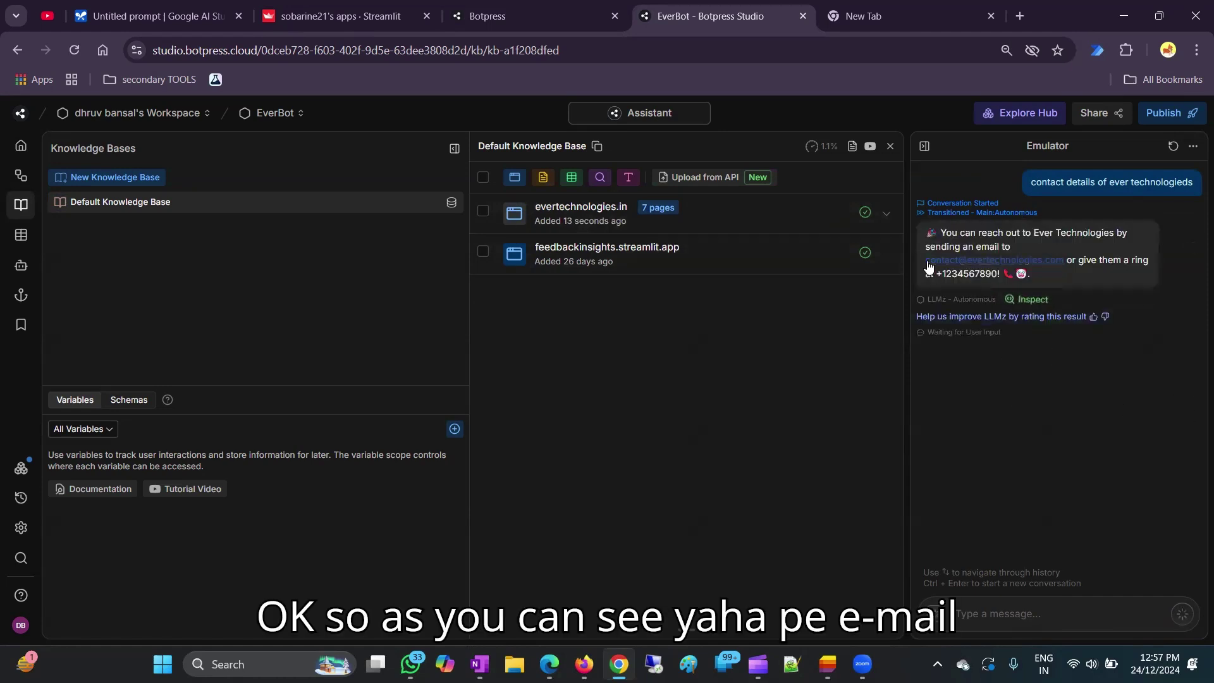
Examine the e-mail address and phone number in the bot's reply in the emulator
{"action": "left_click_drag", "start_coordinate": [927, 265], "coordinate": [1065, 265]}
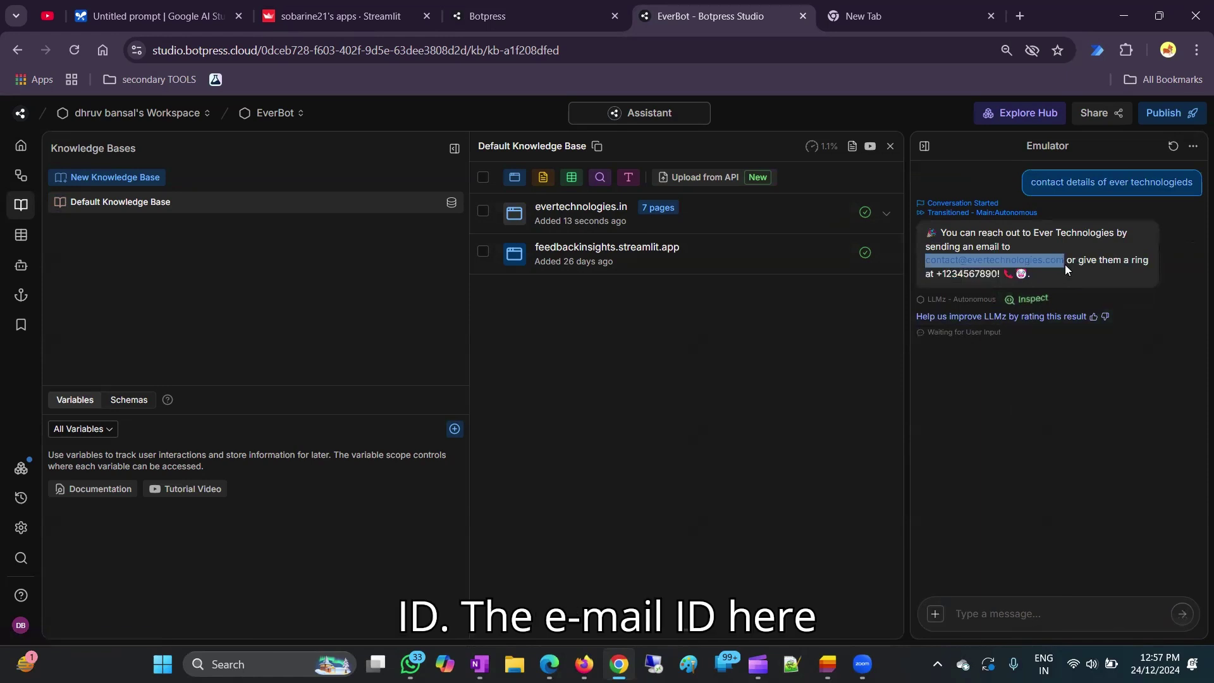
{"action": "left_click", "coordinate": [1068, 278]}
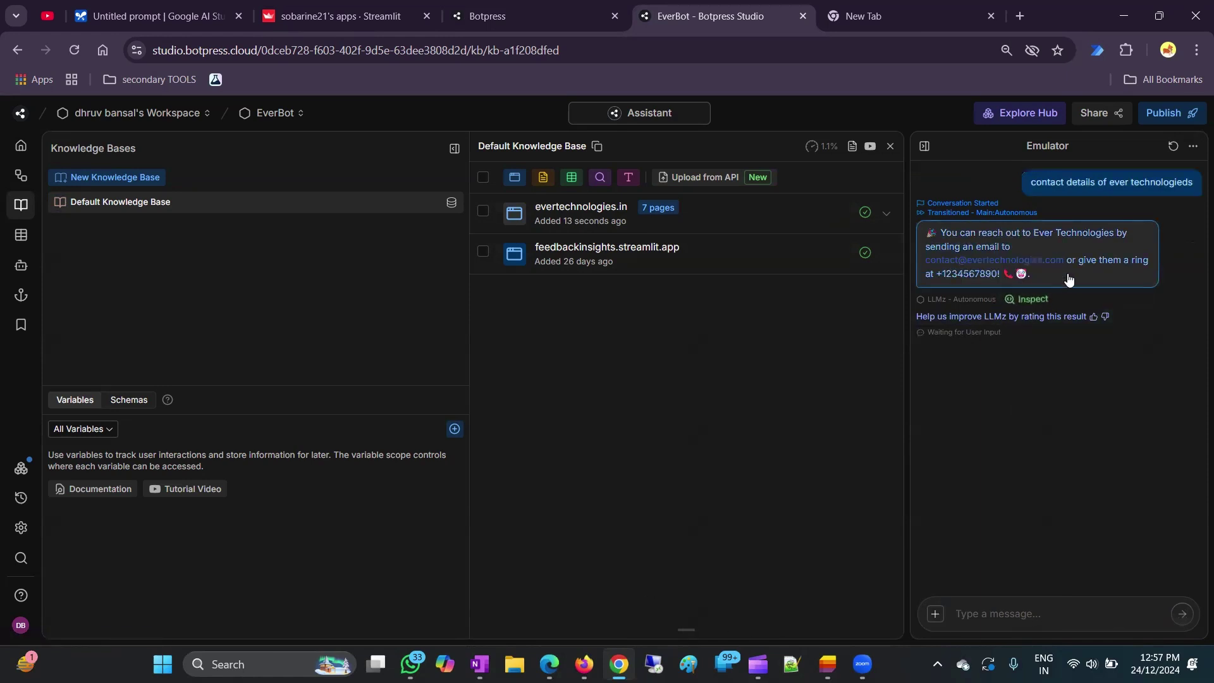
{"action": "left_click_drag", "start_coordinate": [925, 274], "coordinate": [999, 301]}
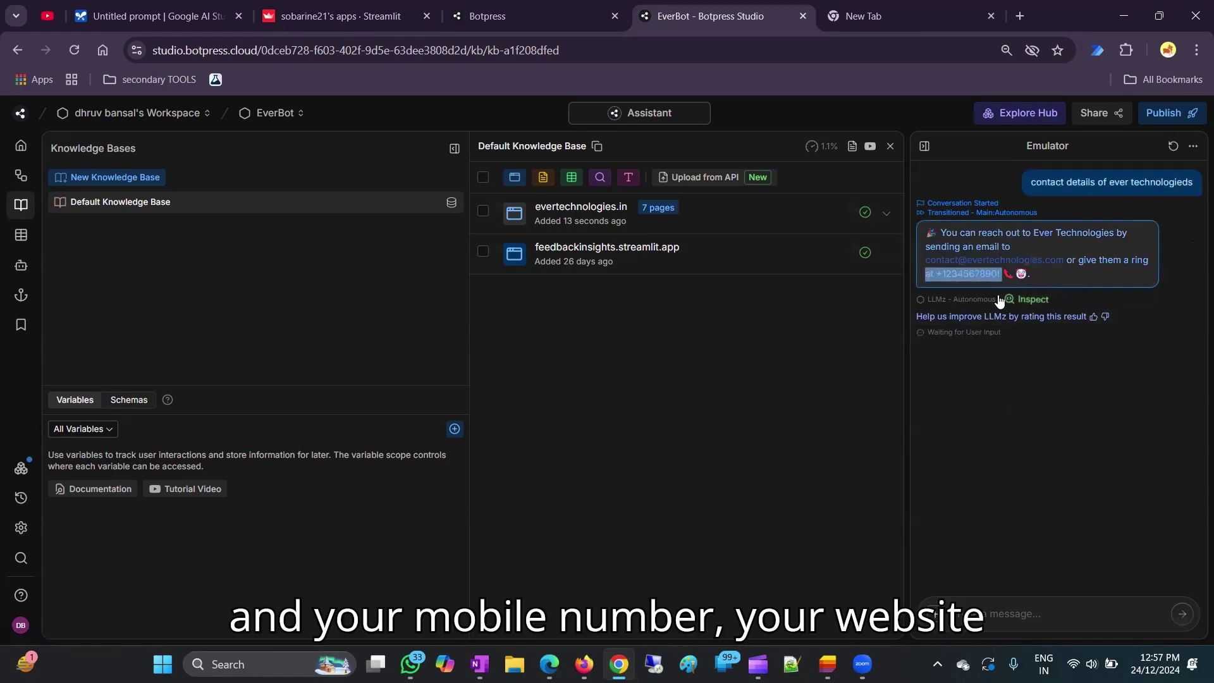
{"action": "left_click", "coordinate": [984, 495]}
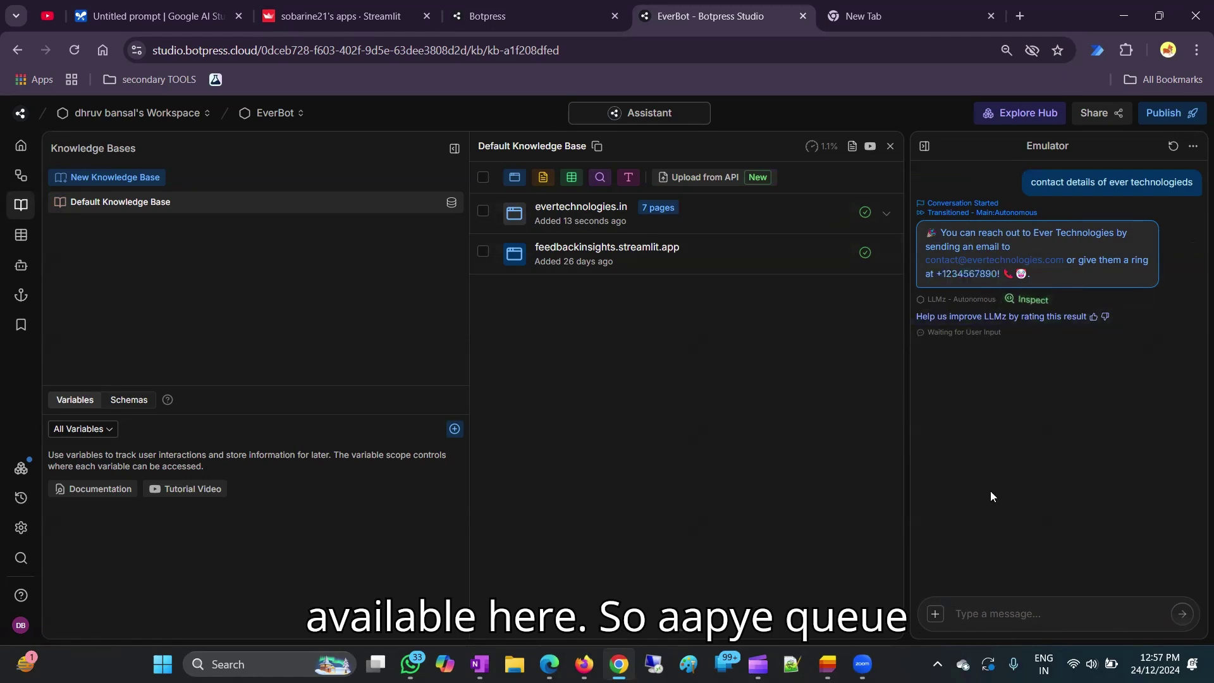